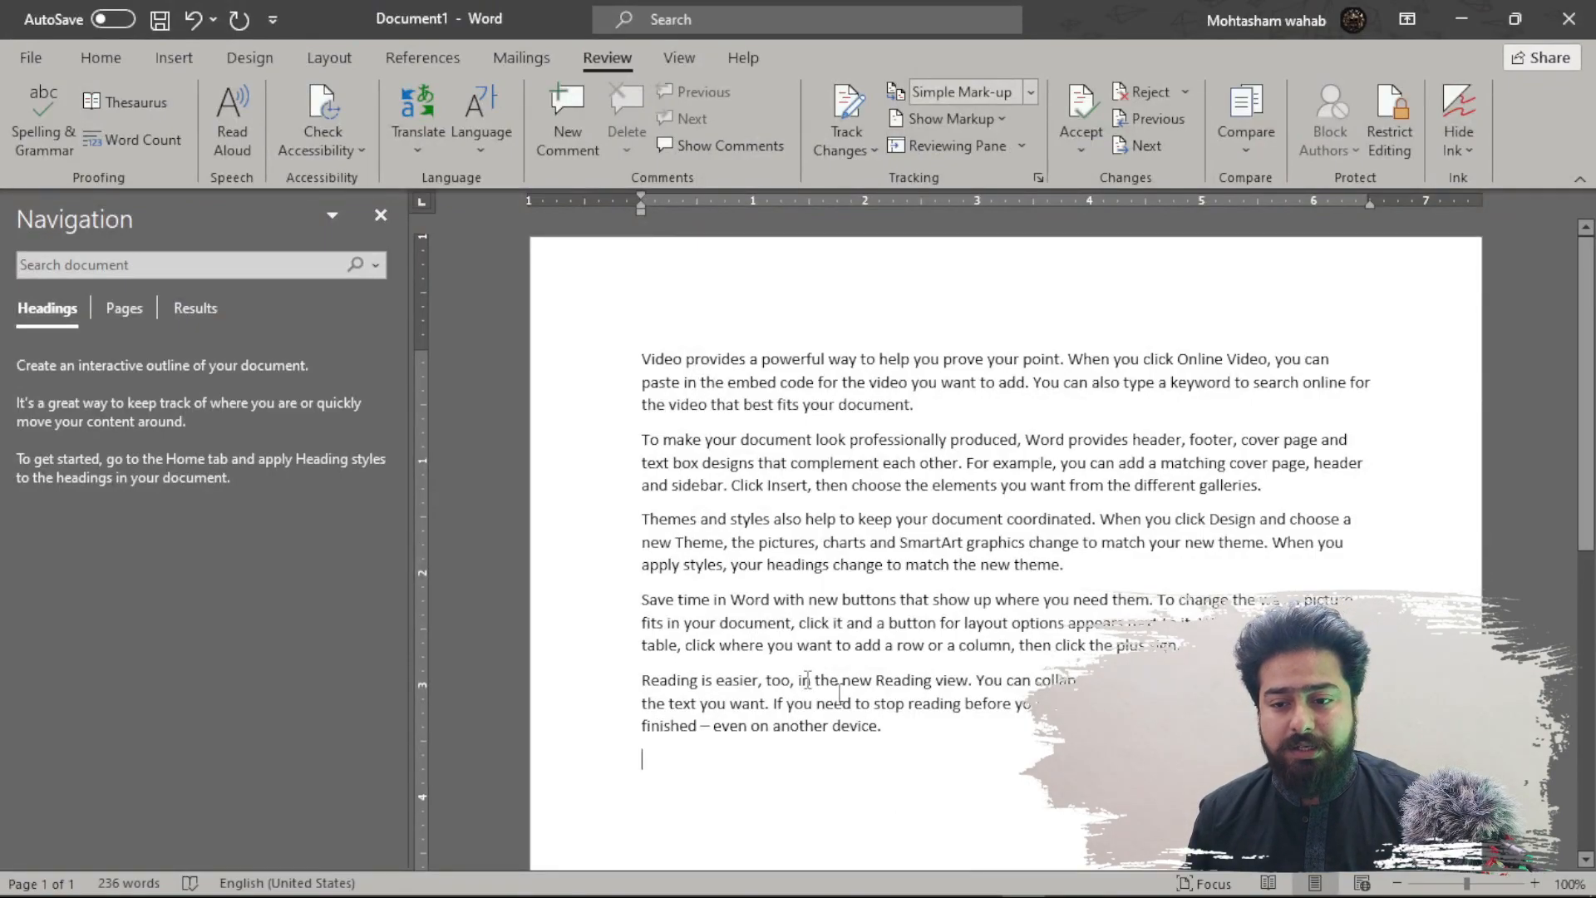
- Select and delete all five paragraphs of sample text, leaving 0 words
{"action": "left_click_drag", "start_coordinate": [891, 728], "coordinate": [576, 337]}
{"action": "key", "text": "Delete"}
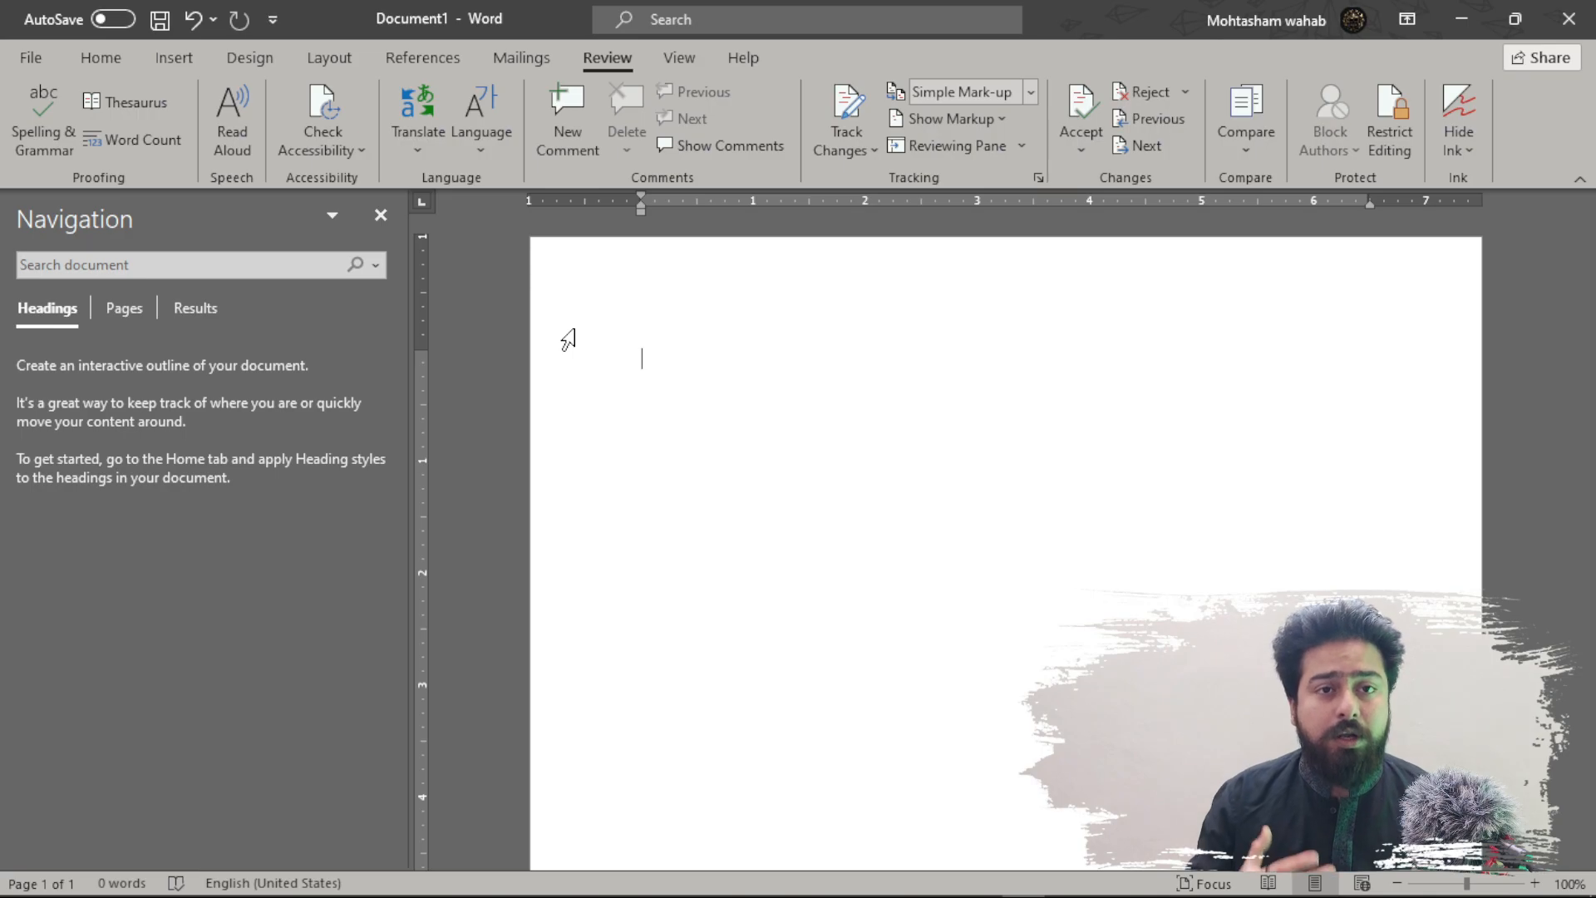
- Type 'Computerr', apply the suggested 'Computer' correction, then undo it
{"action": "type", "text": "computer"}
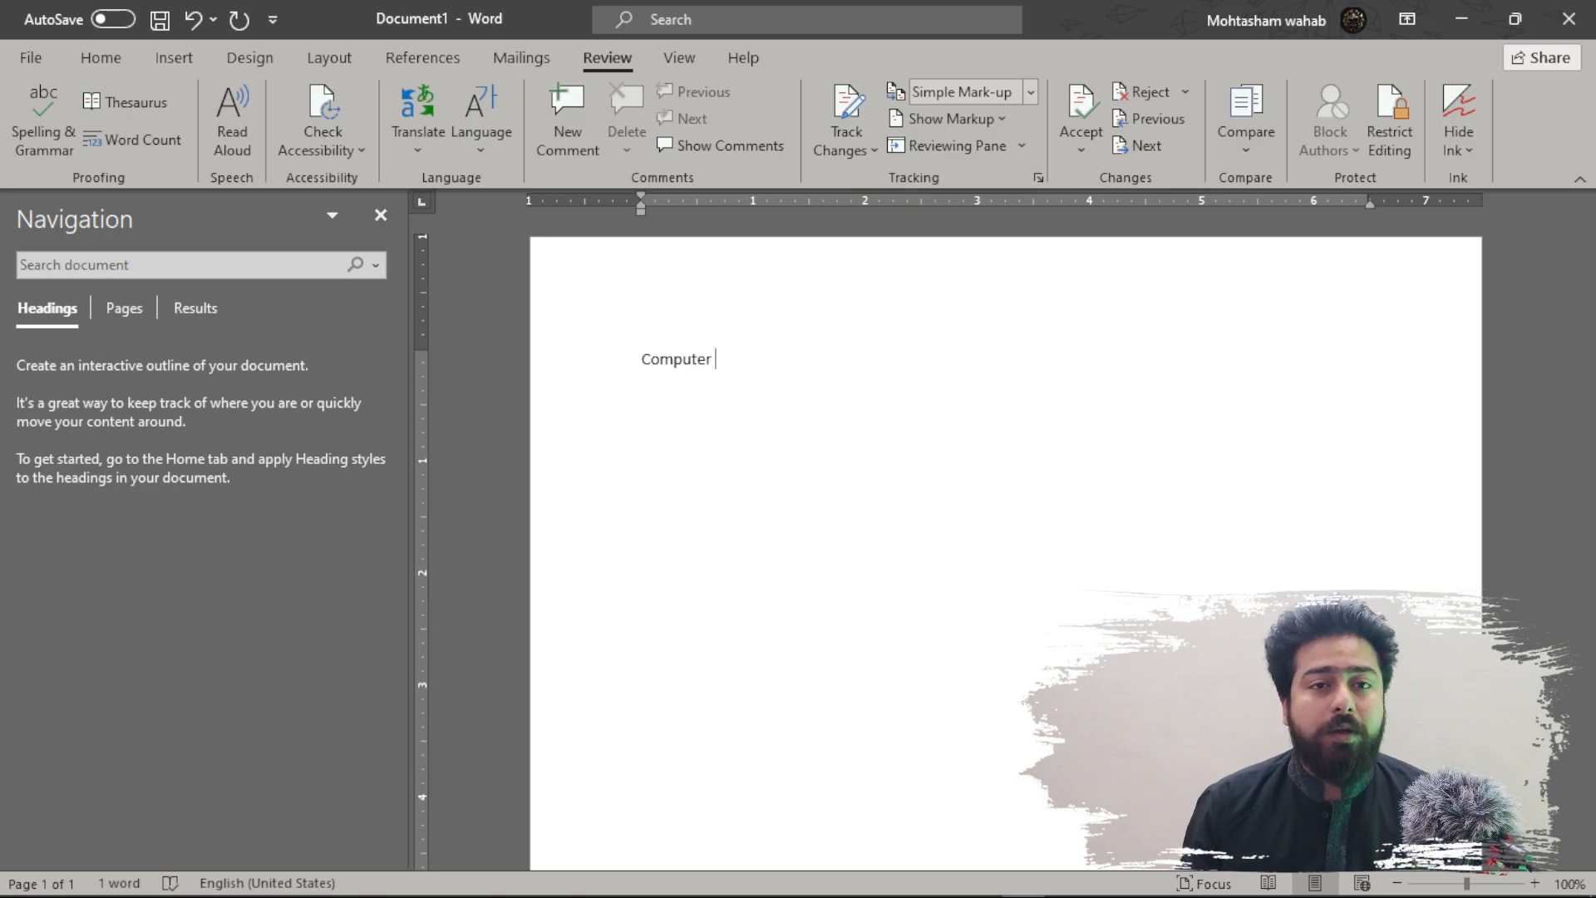
{"action": "type", "text": "r"}
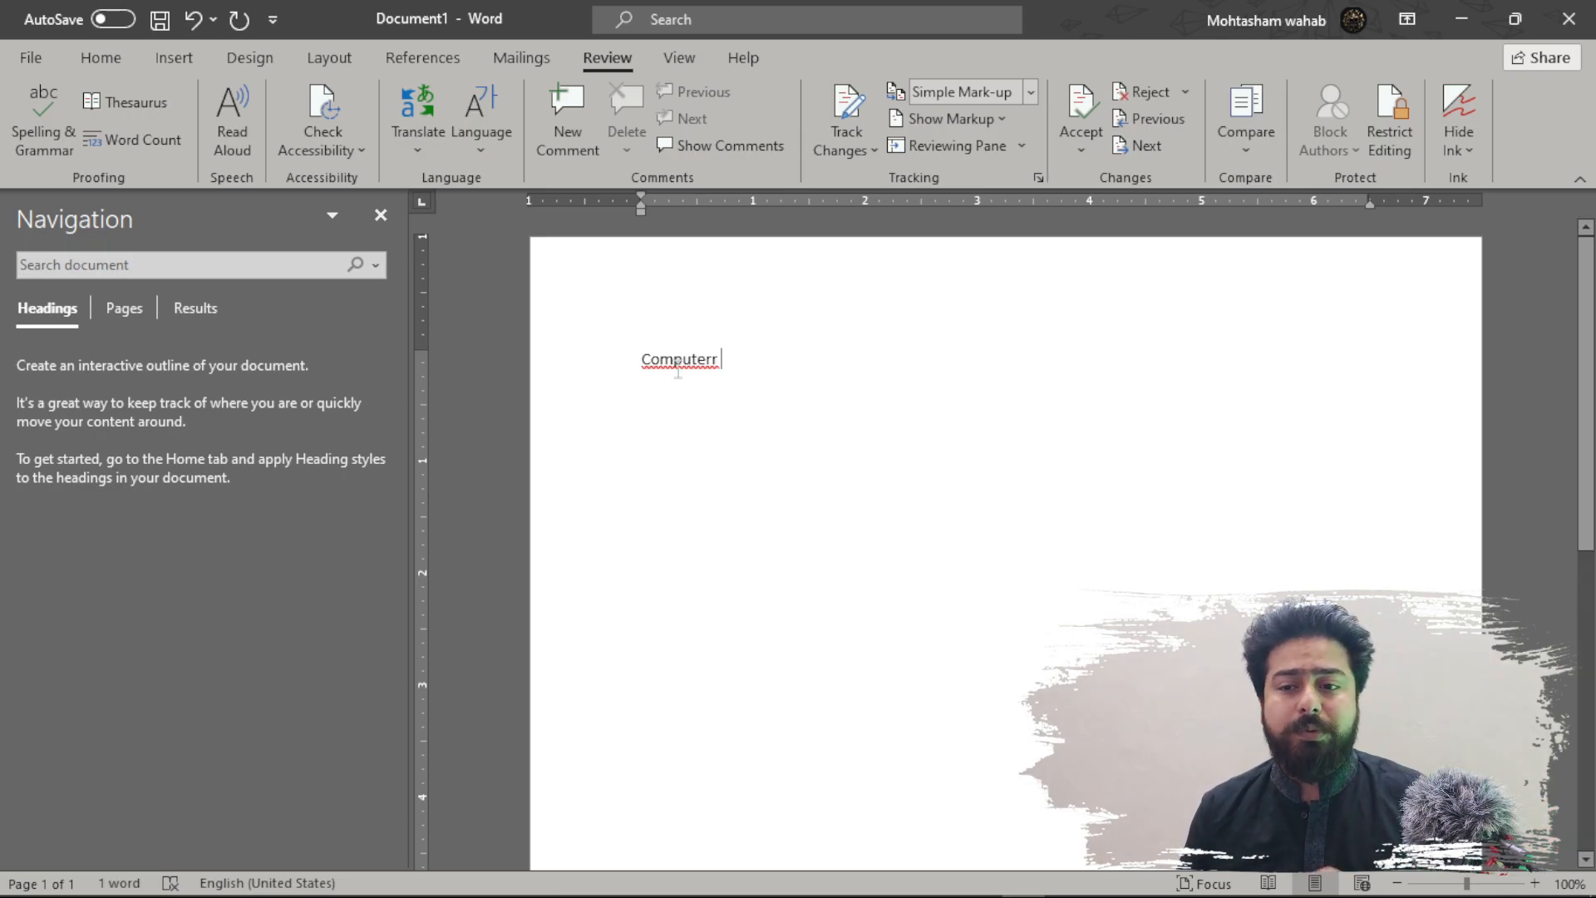
{"action": "right_click", "coordinate": [679, 372]}
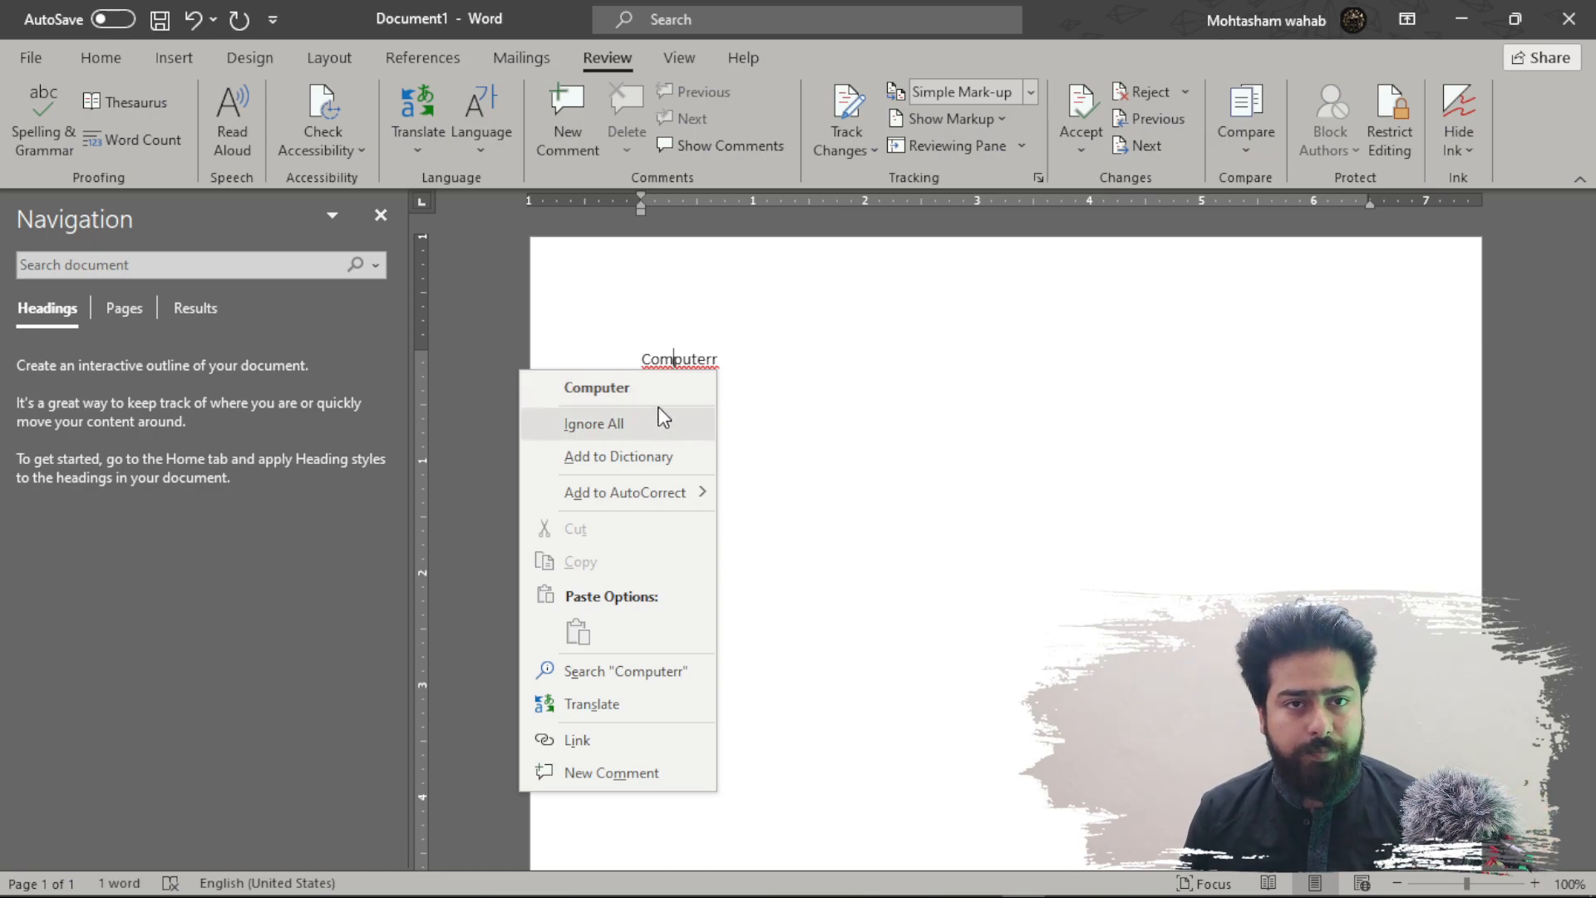
{"action": "left_click", "coordinate": [662, 389]}
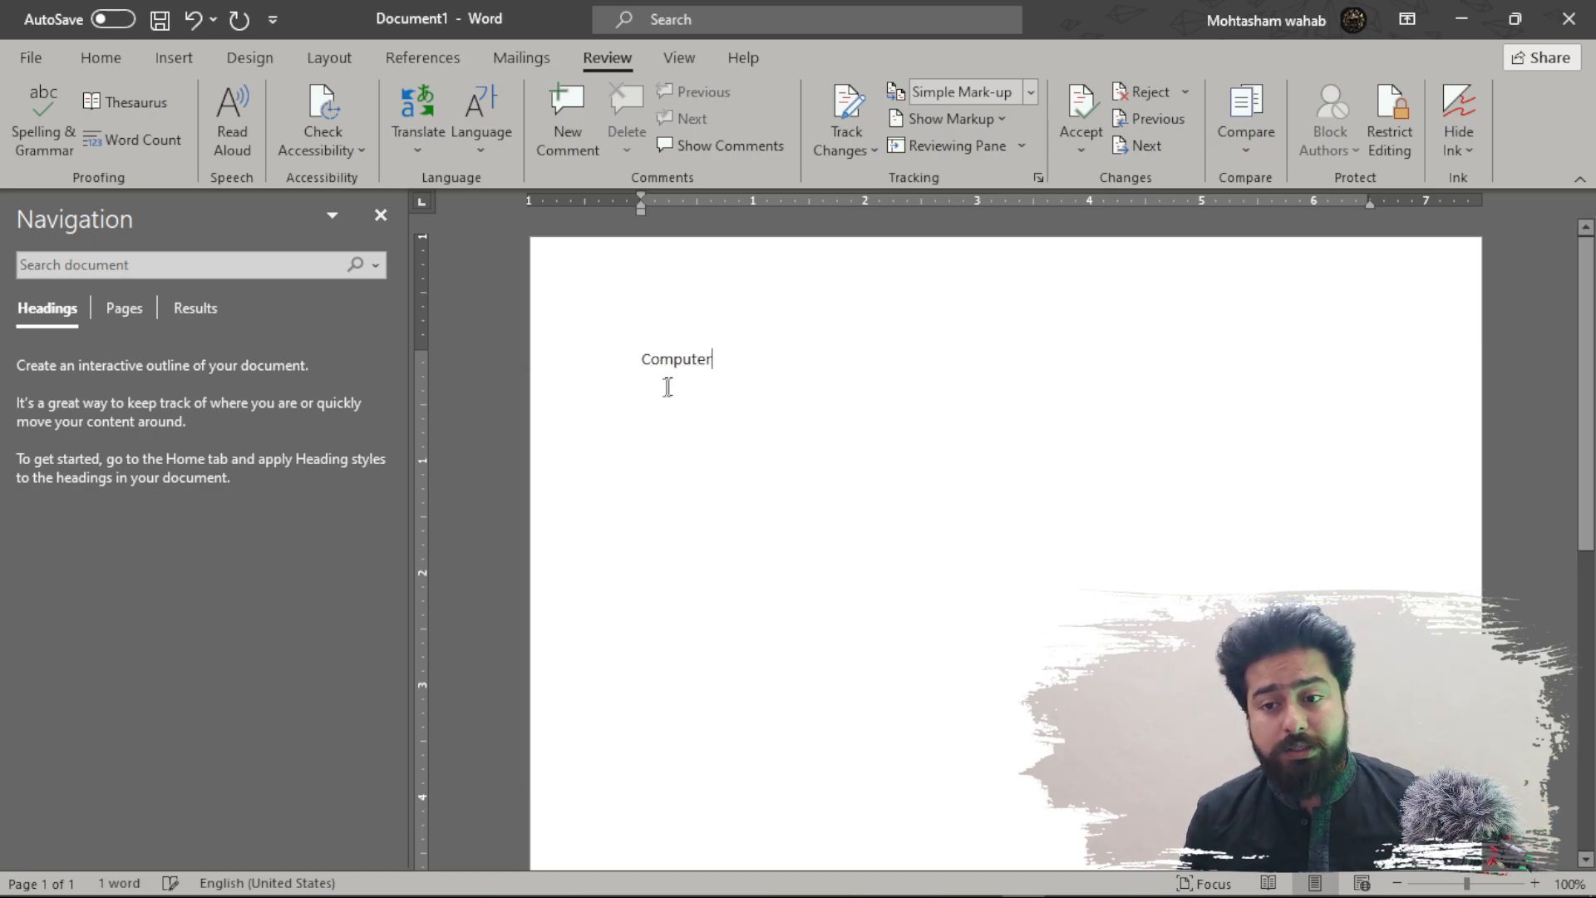
{"action": "key", "text": "ctrl+z"}
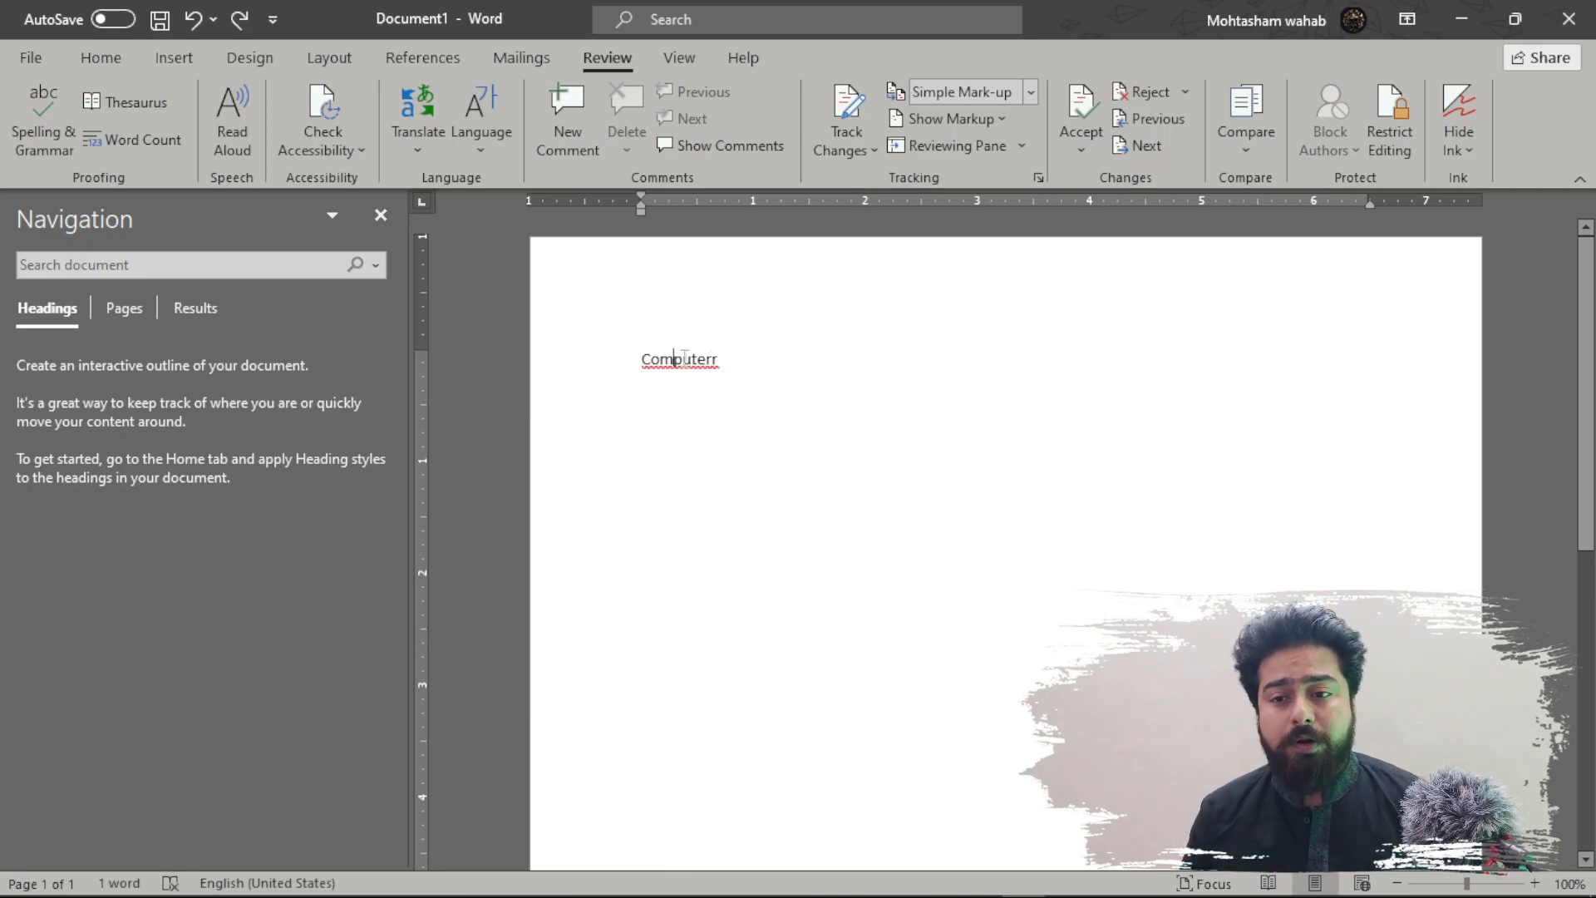
- Run Spelling & Grammar on 'Computerr', accept 'Computer' and finish the check
{"action": "key", "text": "ctrl+a"}
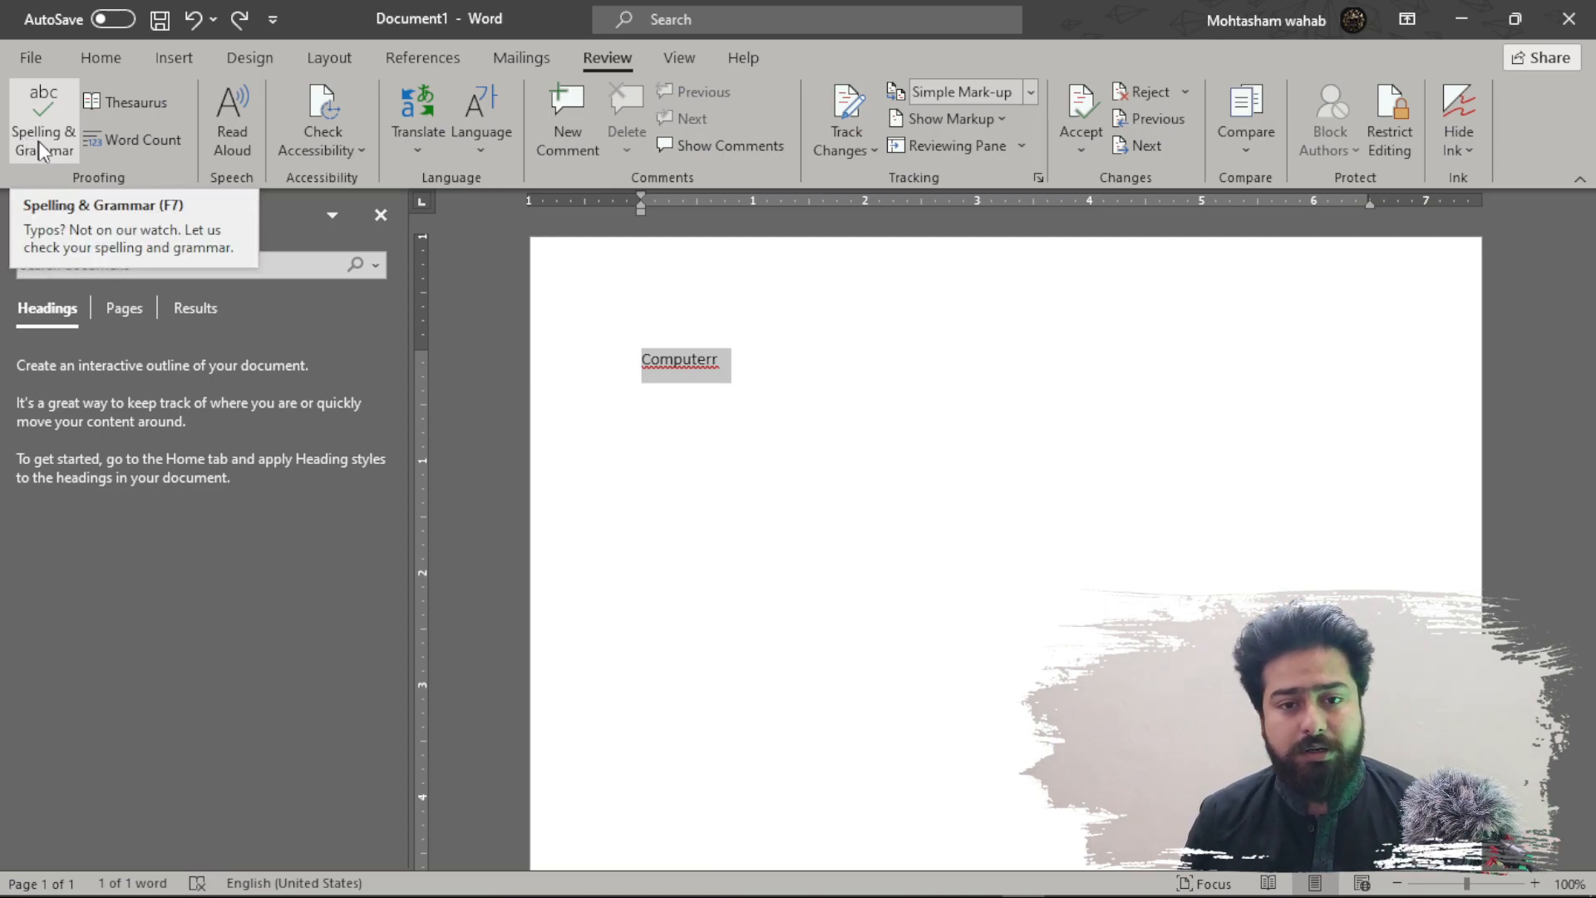
{"action": "left_click", "coordinate": [61, 153]}
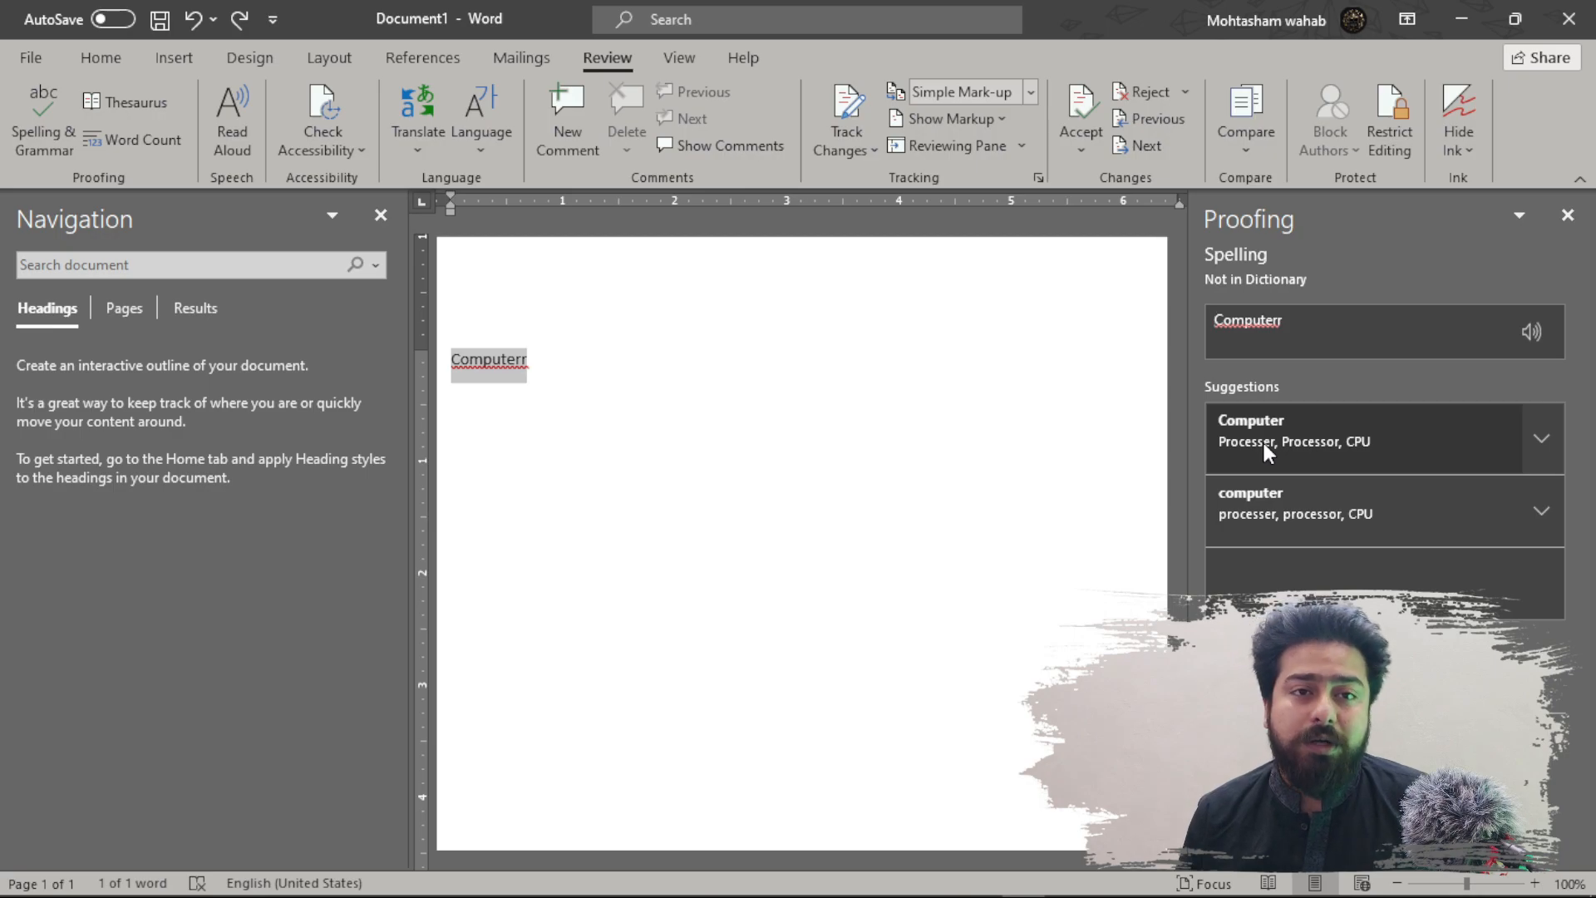
{"action": "left_click", "coordinate": [1400, 440]}
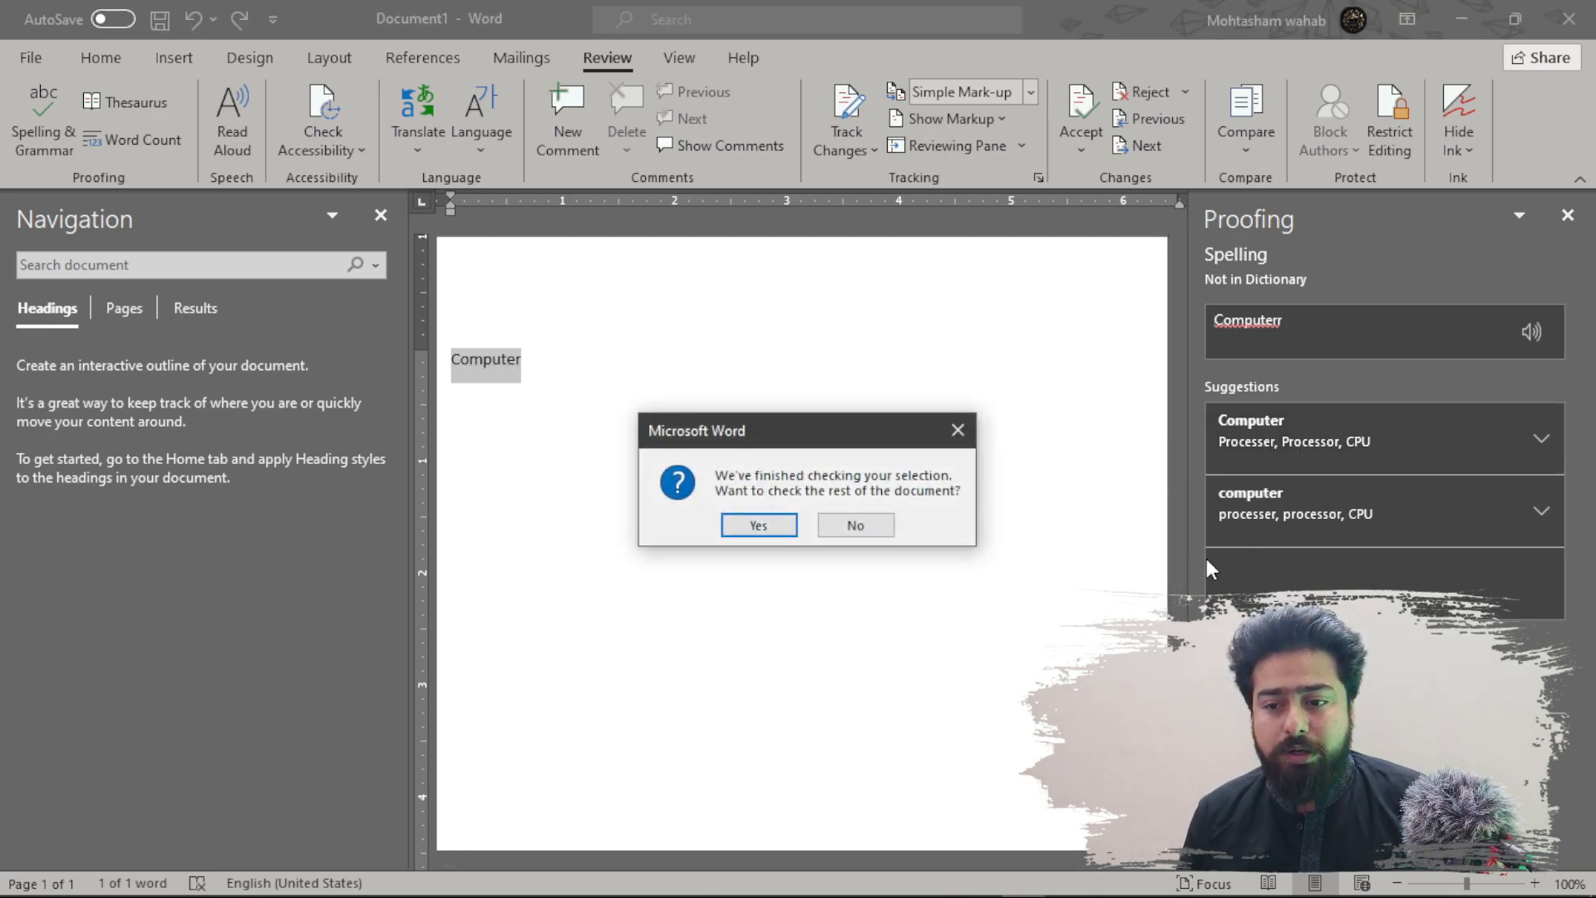
{"action": "left_click", "coordinate": [756, 525]}
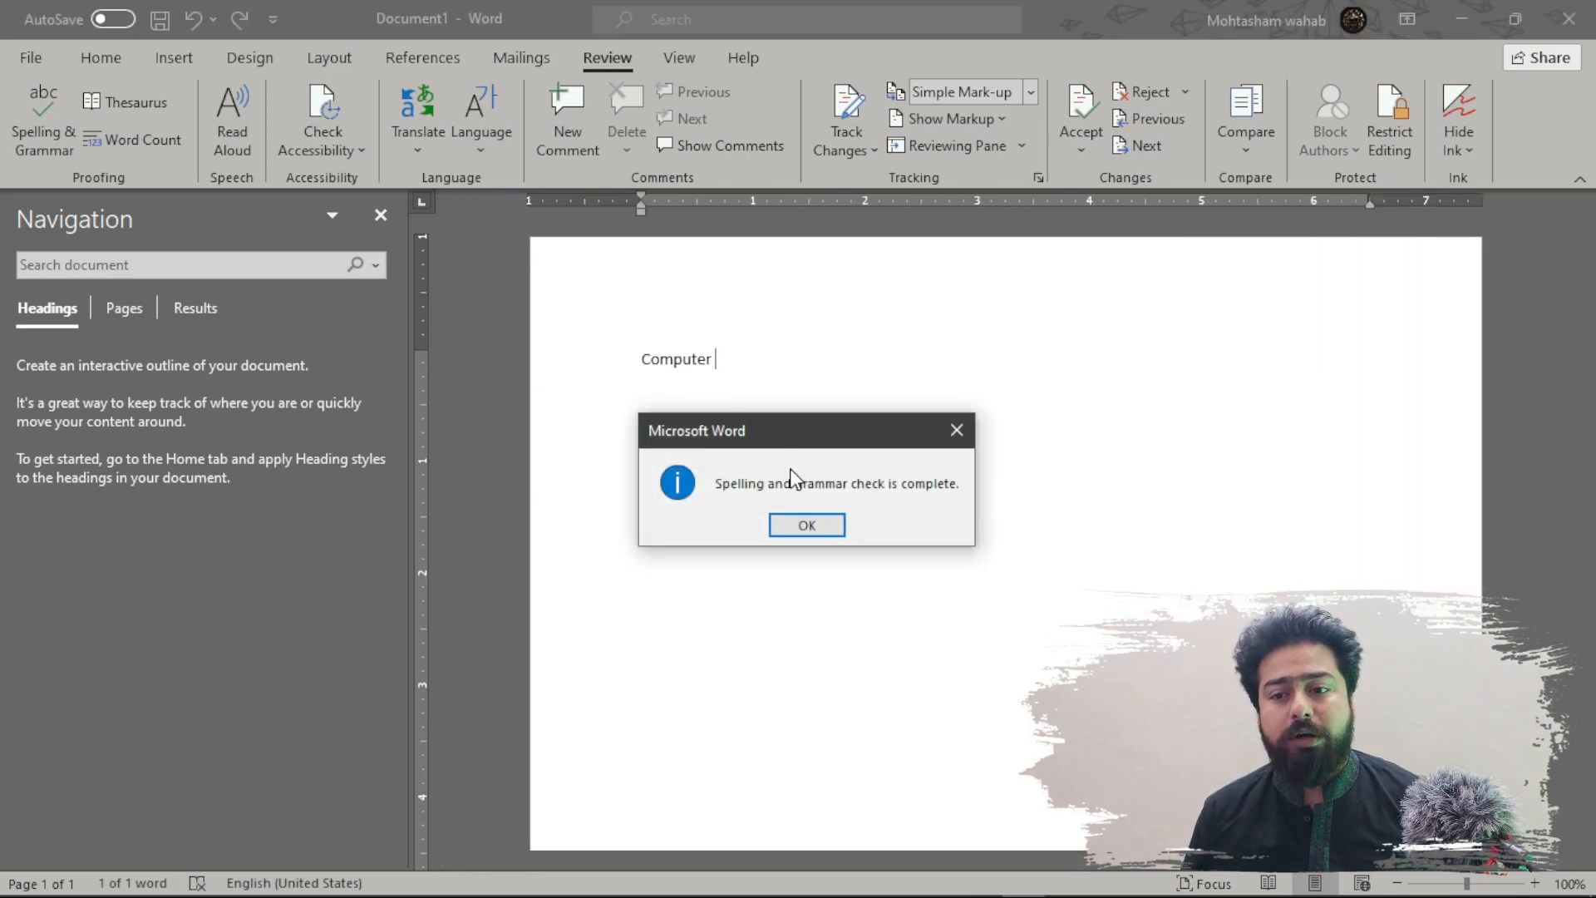
{"action": "left_click", "coordinate": [816, 532]}
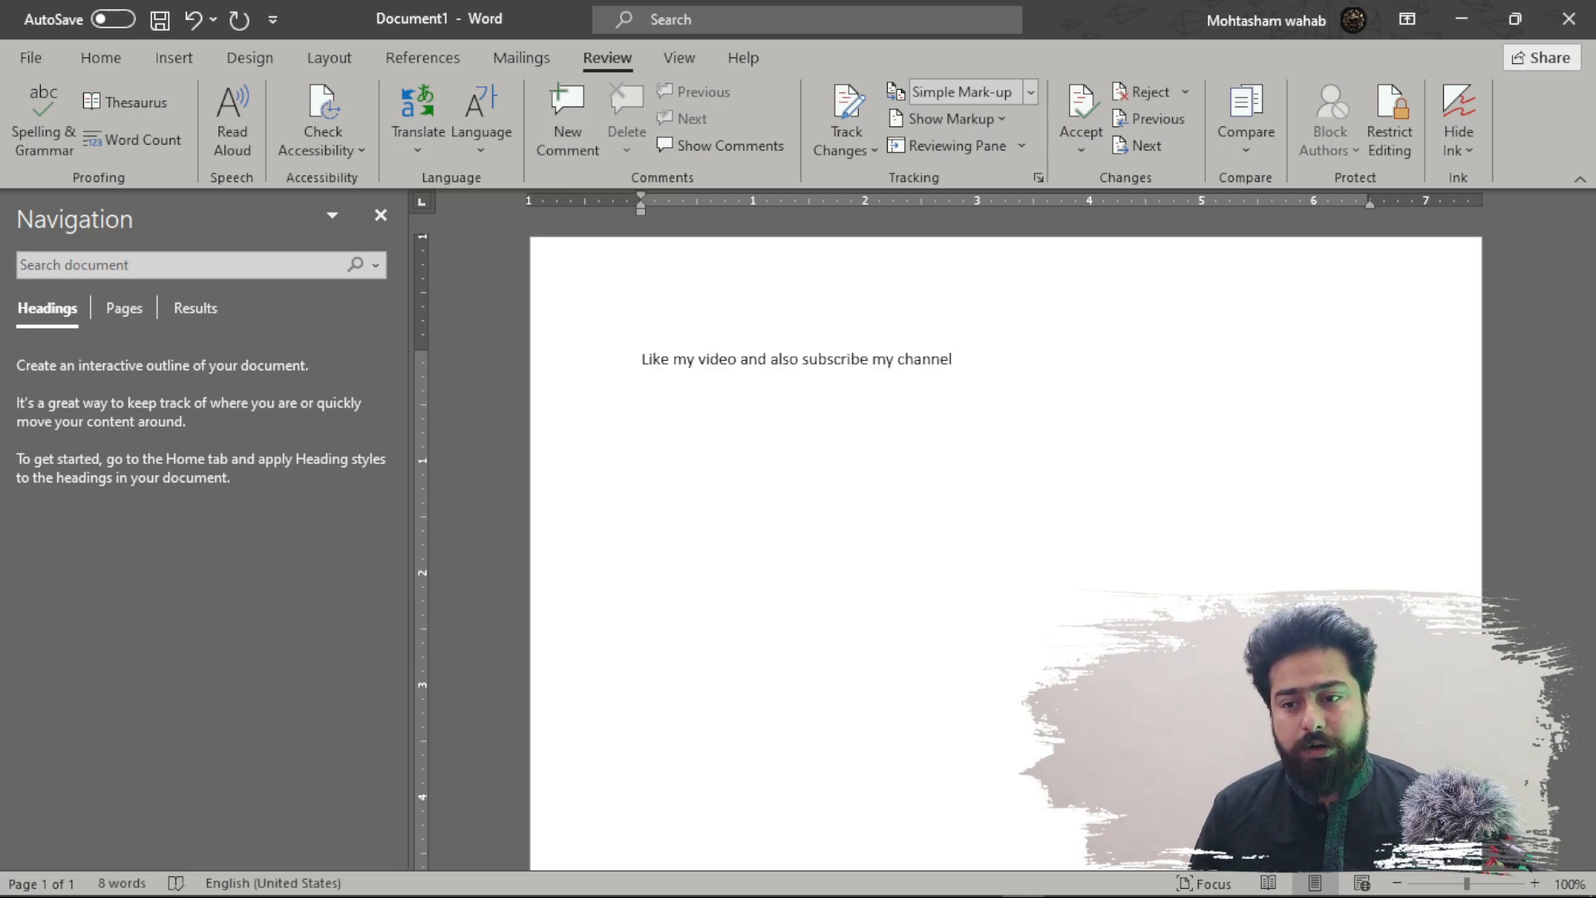
- Introduce the typos 'videoo', 'subscriibe' and 'channell' into the line and select it
{"action": "left_click", "coordinate": [737, 360]}
{"action": "type", "text": "o"}
{"action": "scroll", "coordinate": [746, 406], "scroll_direction": "up", "scroll_amount": 5}
{"action": "left_click", "coordinate": [1075, 364]}
{"action": "type", "text": "l"}
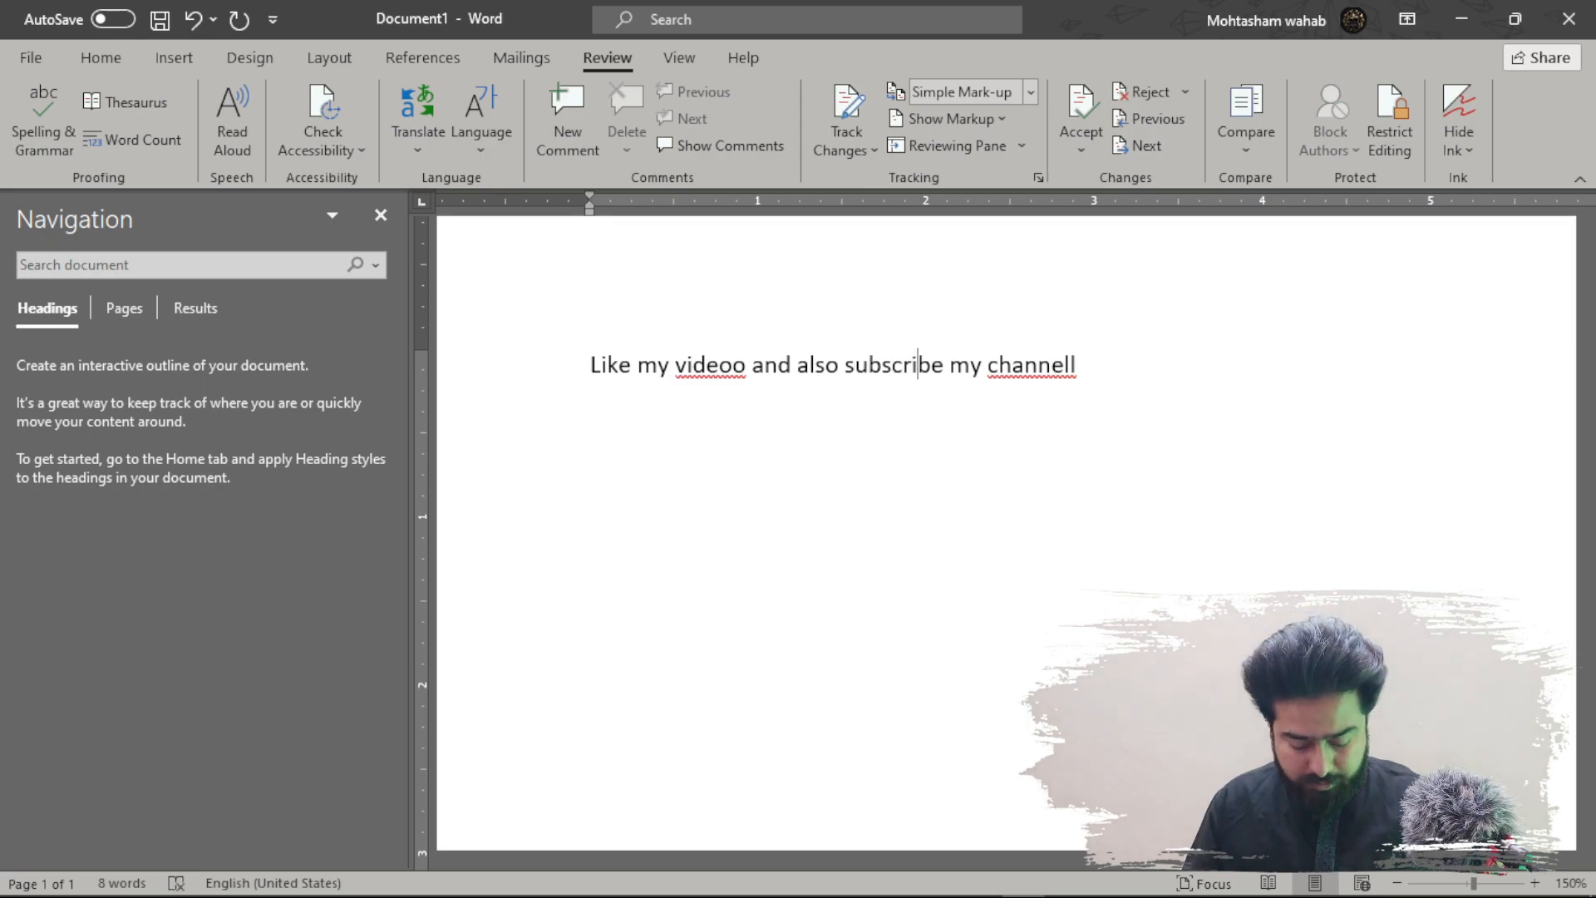
{"action": "left_click", "coordinate": [918, 364]}
{"action": "type", "text": "i"}
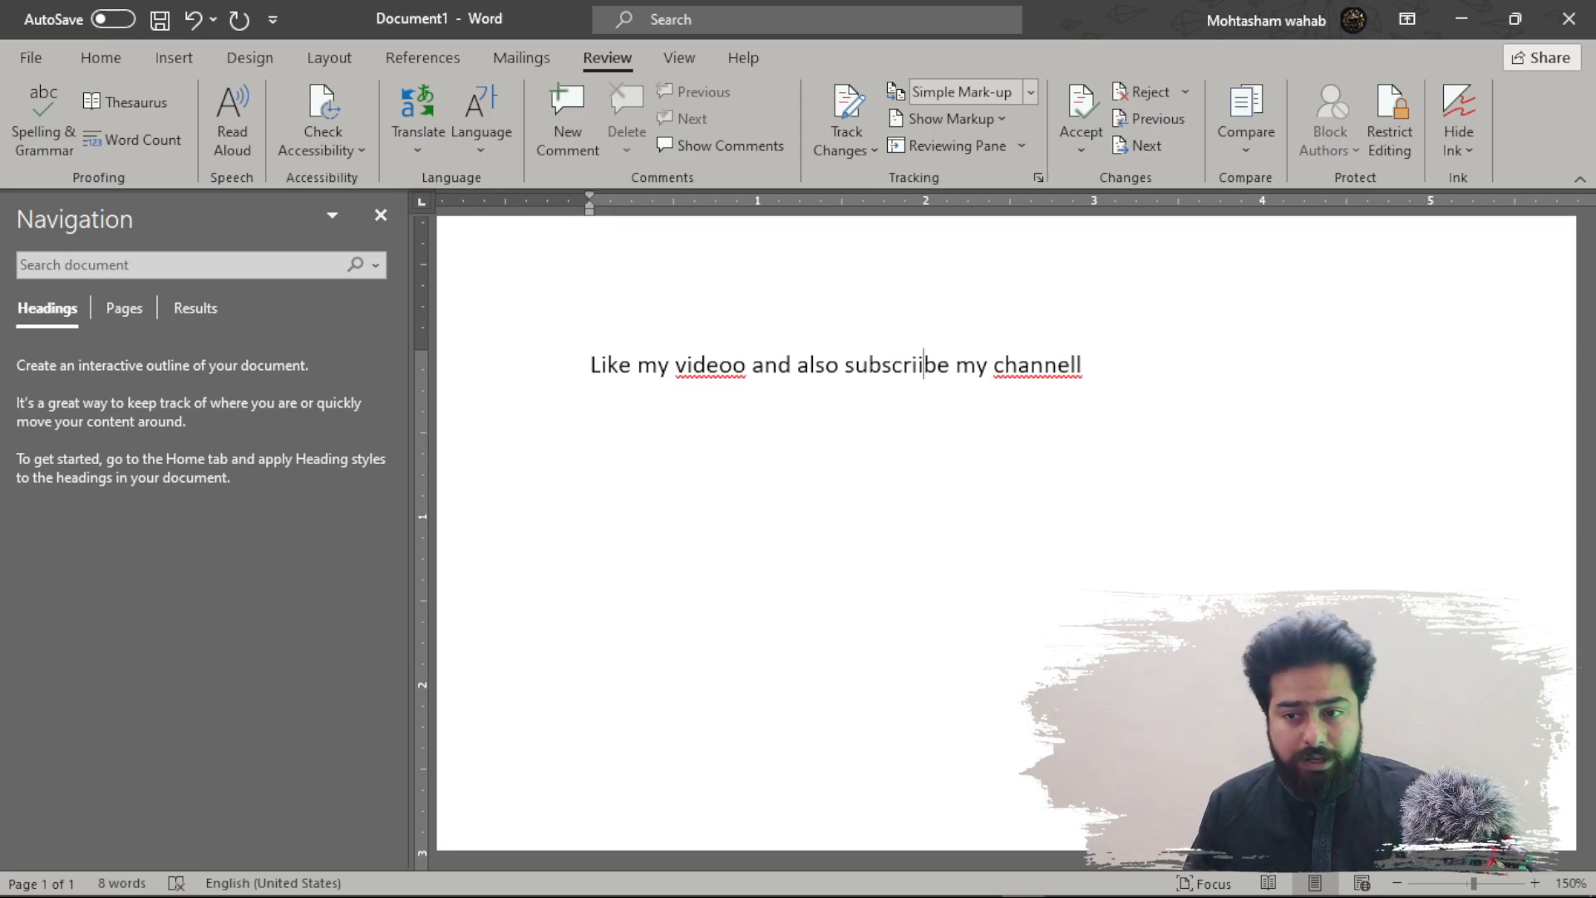
{"action": "left_click", "coordinate": [1096, 371]}
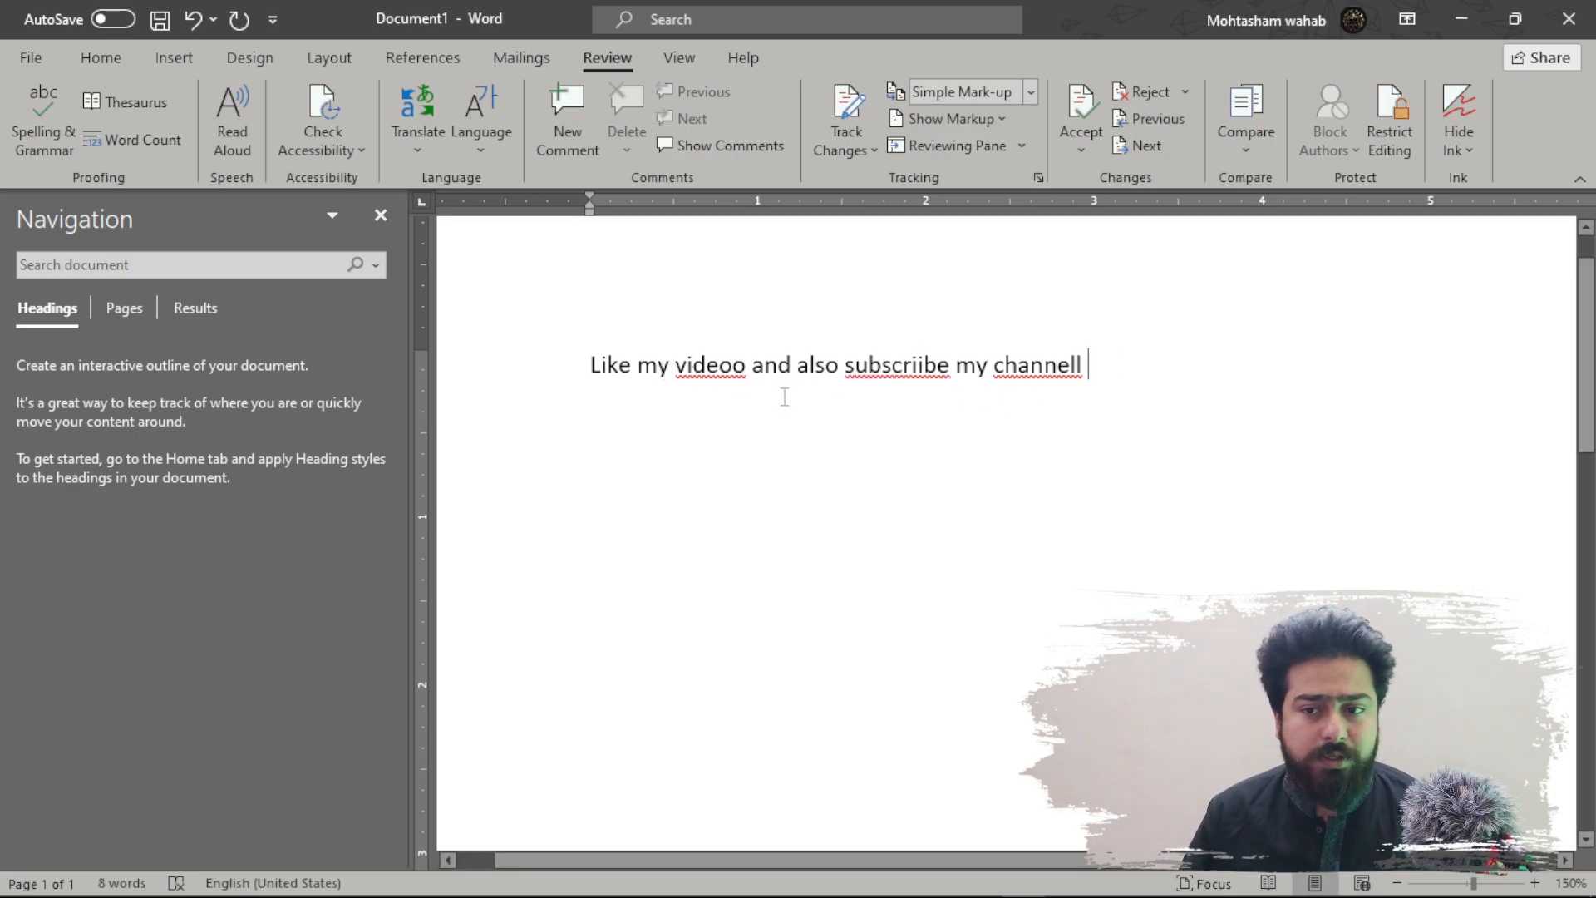
{"action": "left_click_drag", "start_coordinate": [1088, 359], "coordinate": [541, 303]}
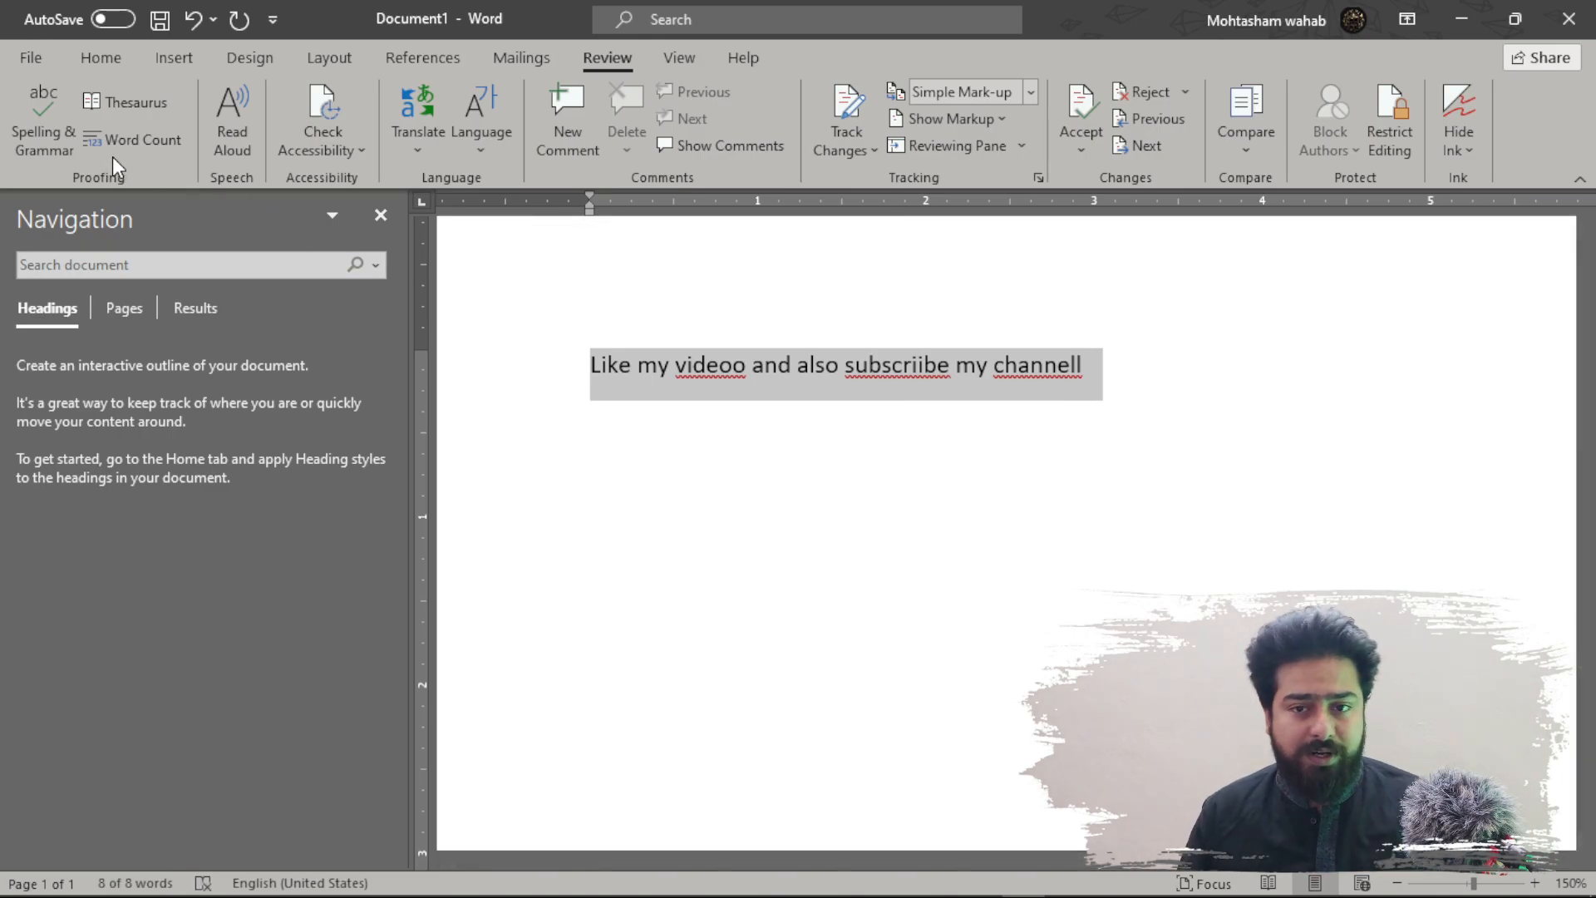
- Run the spelling check, correcting the typos to video, subscribe and channel
{"action": "left_click", "coordinate": [46, 128]}
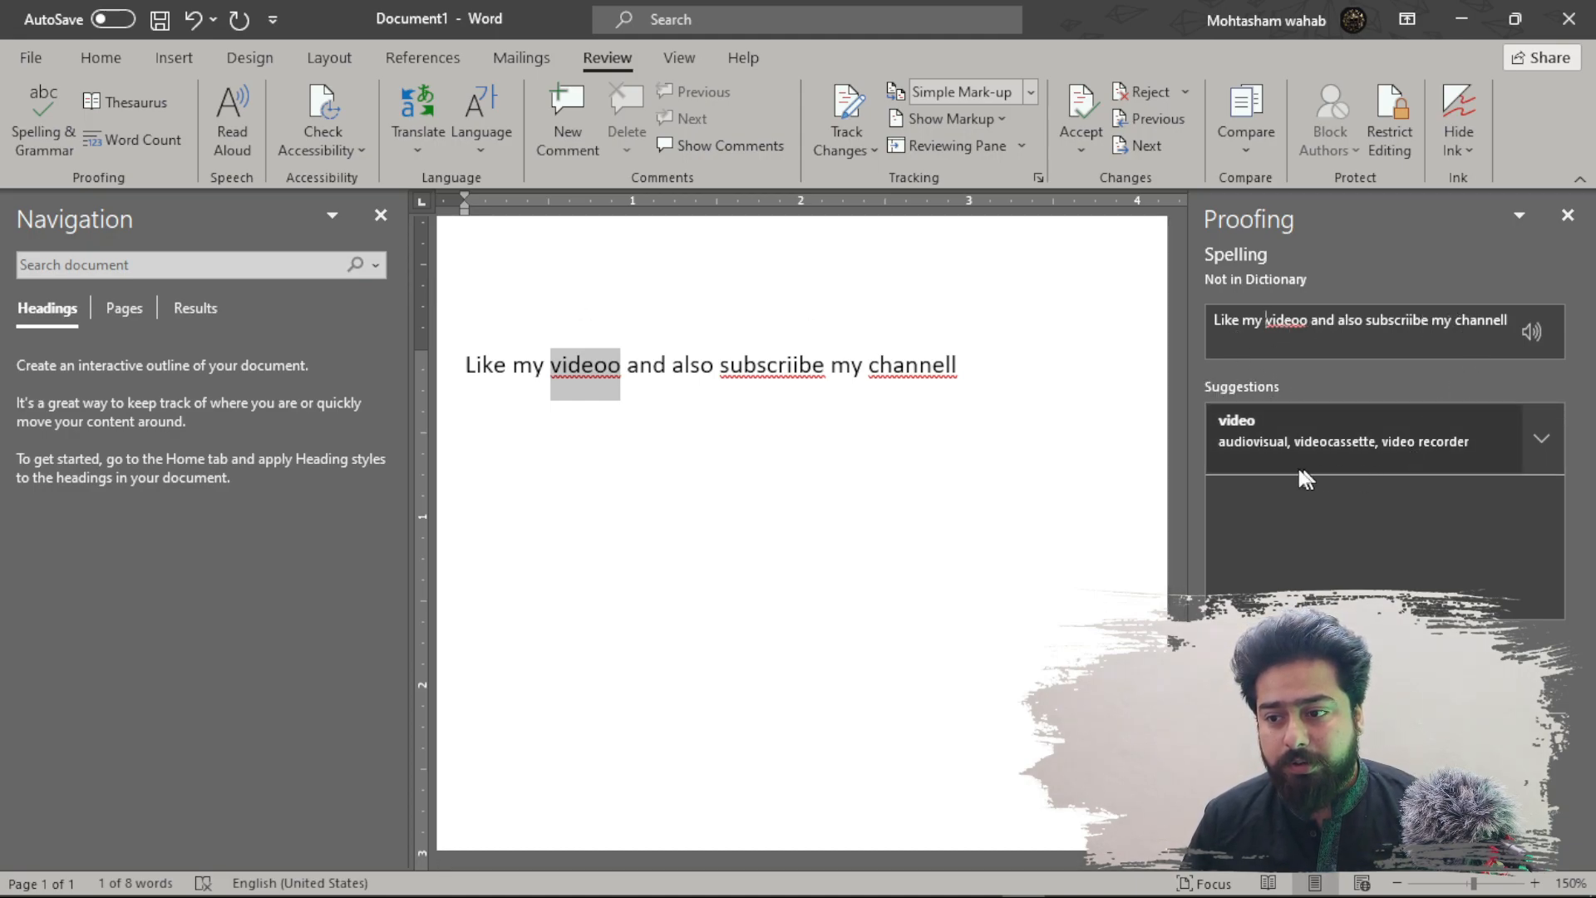
{"action": "left_click", "coordinate": [1460, 444]}
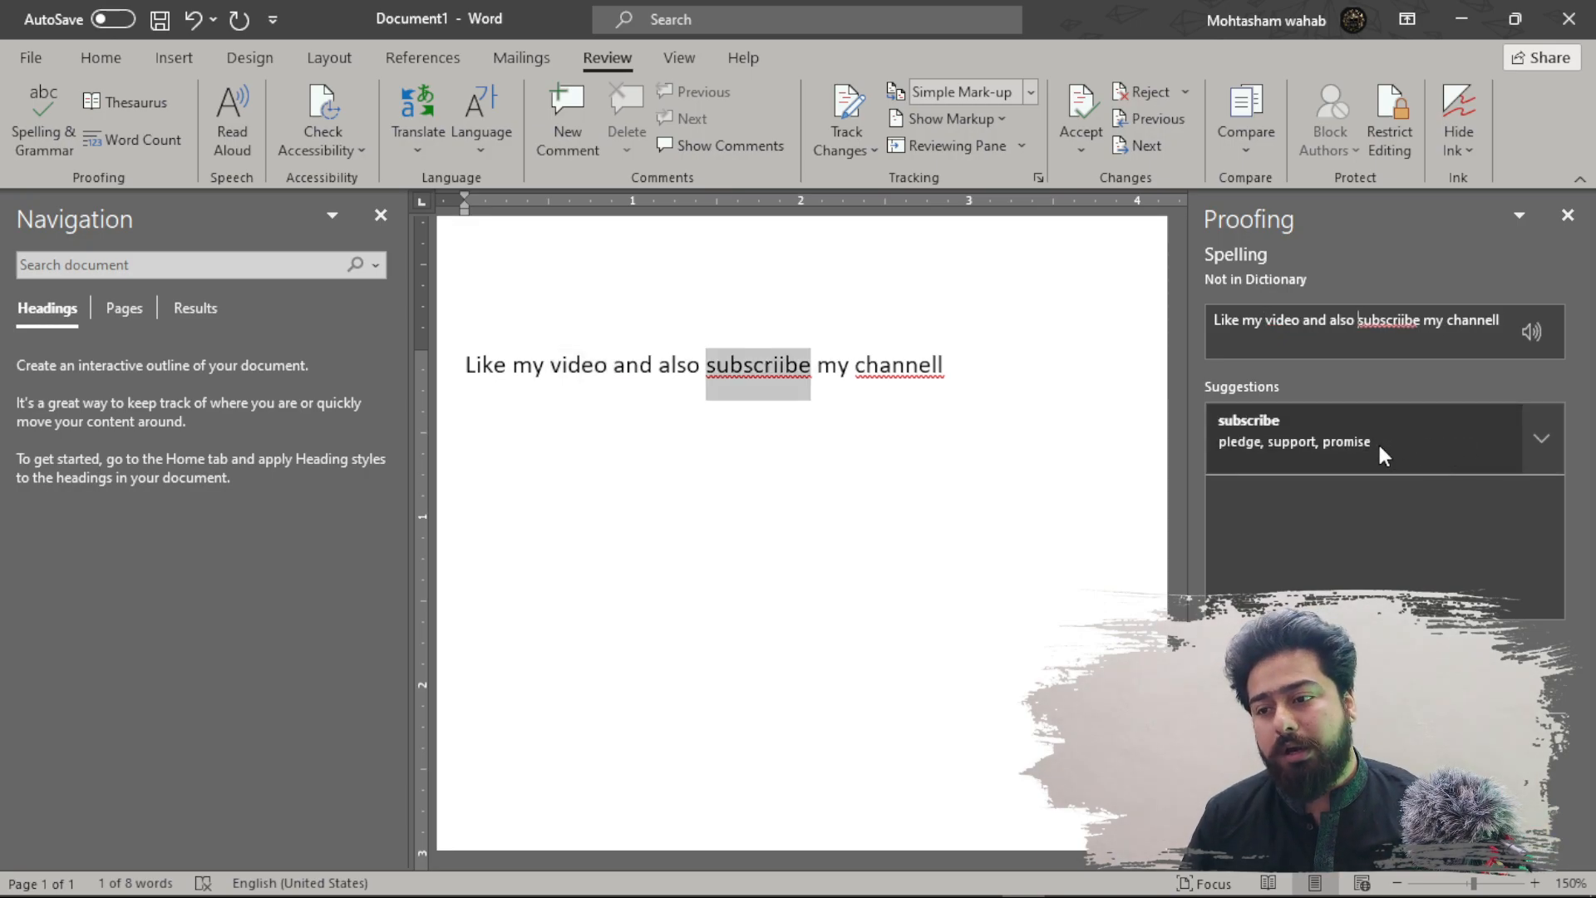
{"action": "left_click", "coordinate": [1444, 436]}
{"action": "left_click", "coordinate": [1443, 431]}
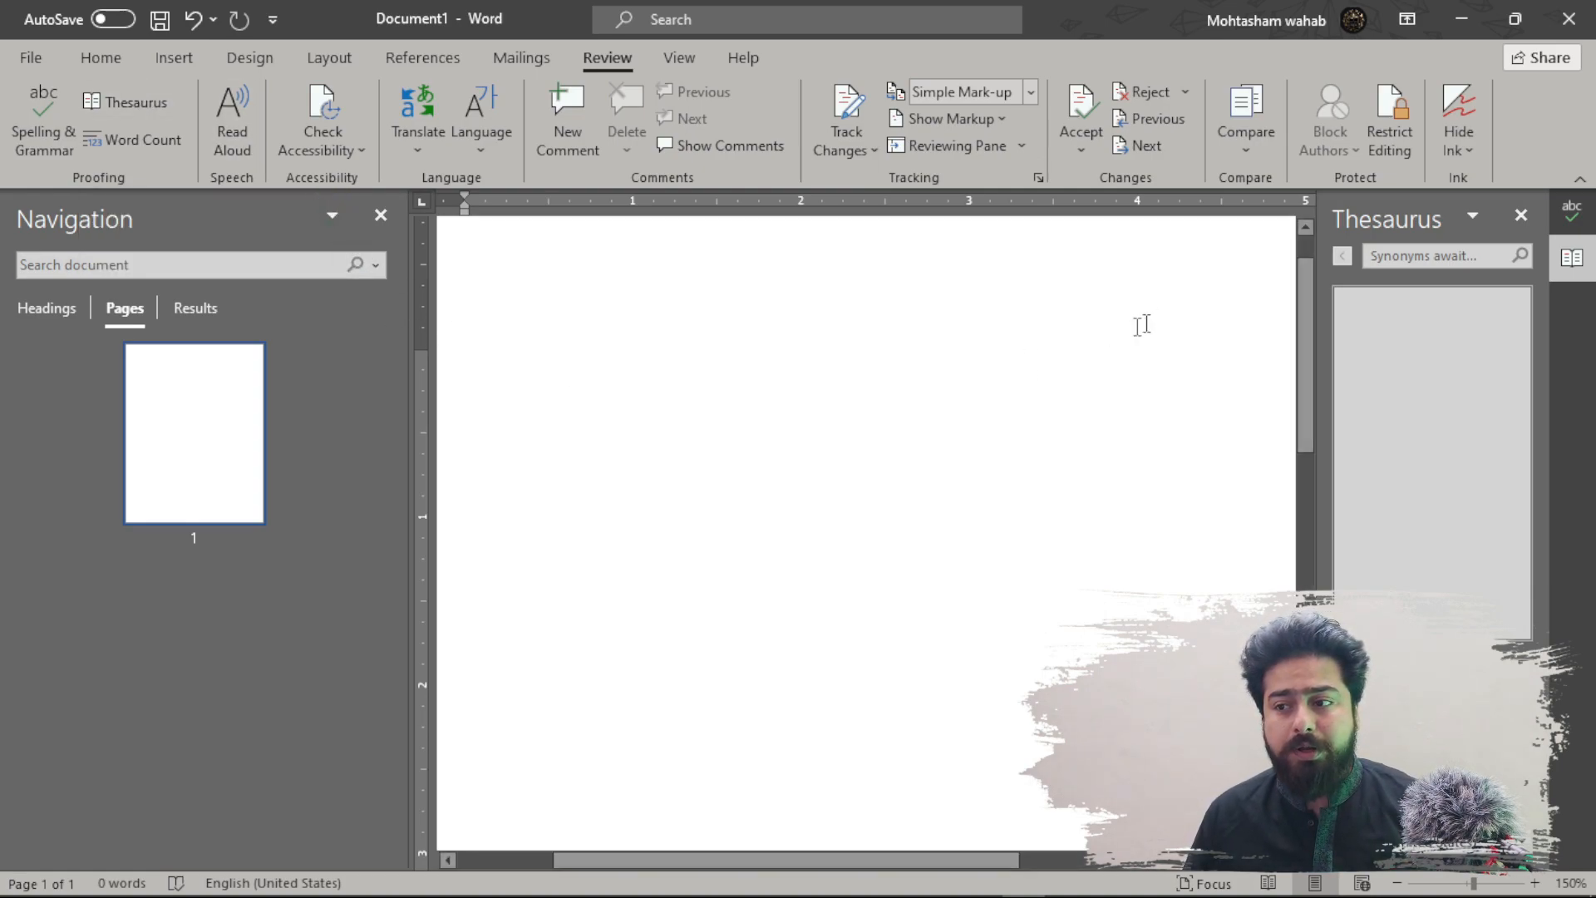
- Close the Thesaurus and Editor panes, then type and select 'Computer'
{"action": "left_click", "coordinate": [1521, 214]}
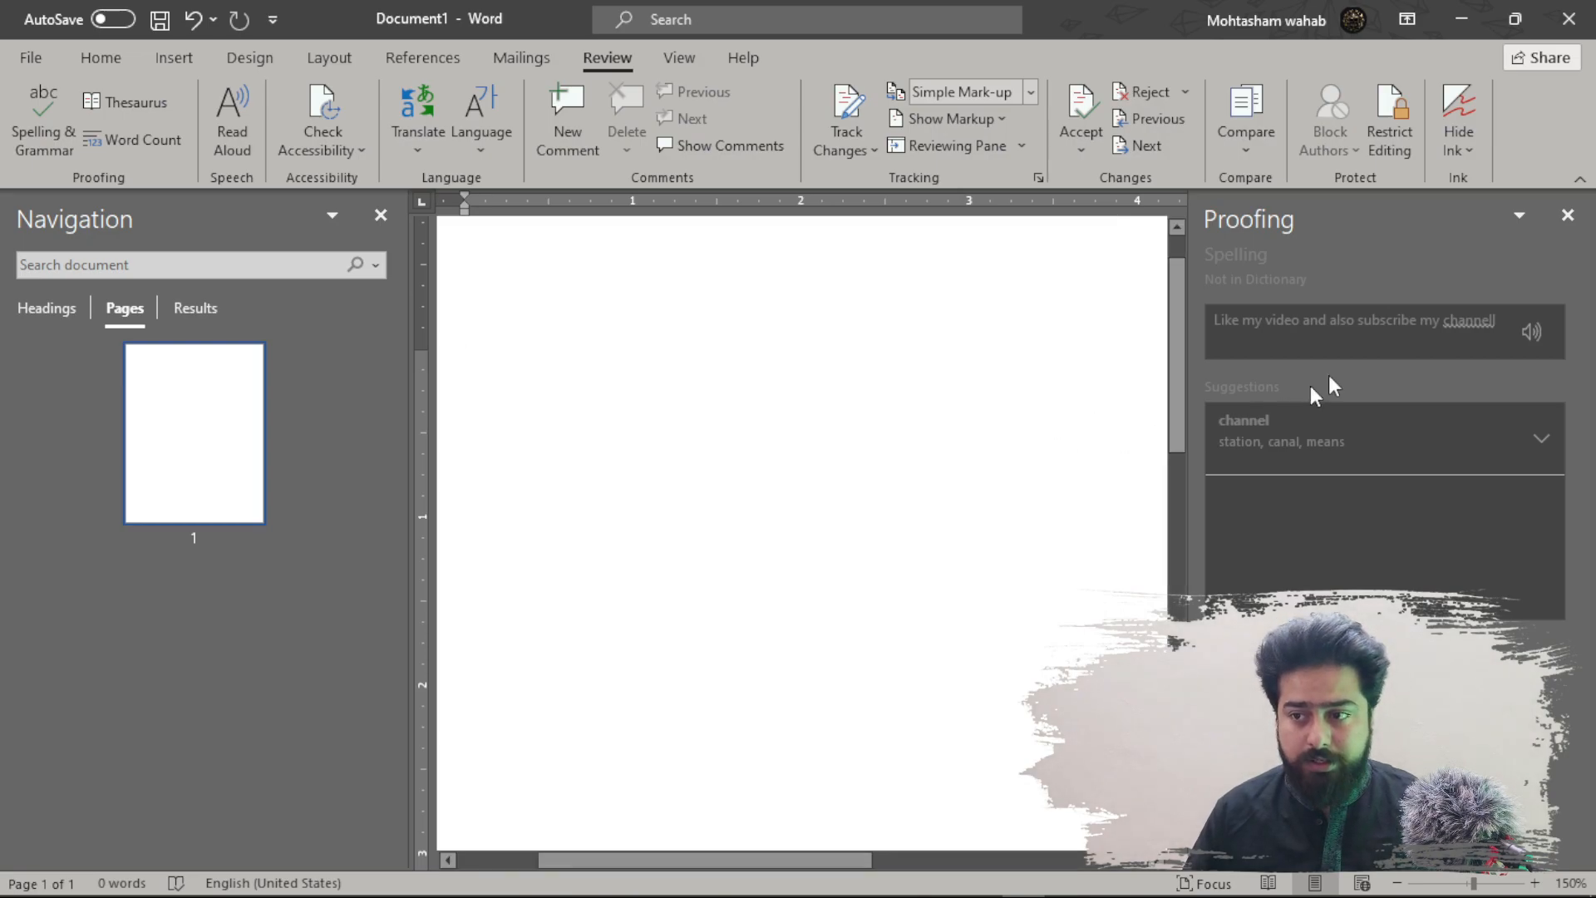
{"action": "left_click", "coordinate": [1568, 215]}
{"action": "type", "text": "Computer"}
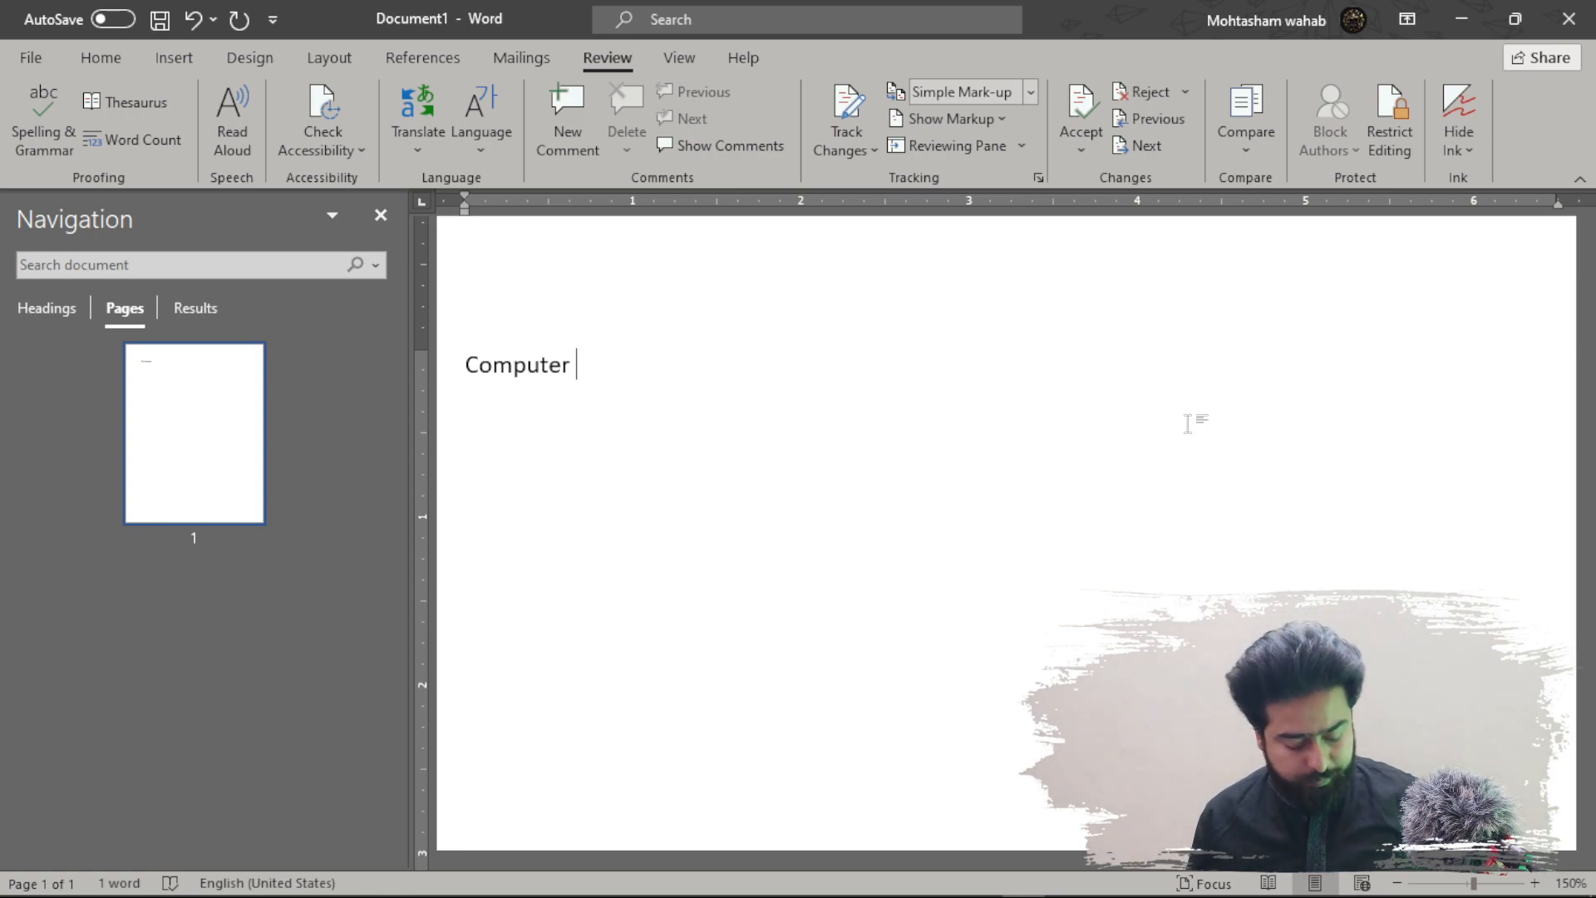
{"action": "key", "text": "ctrl+a"}
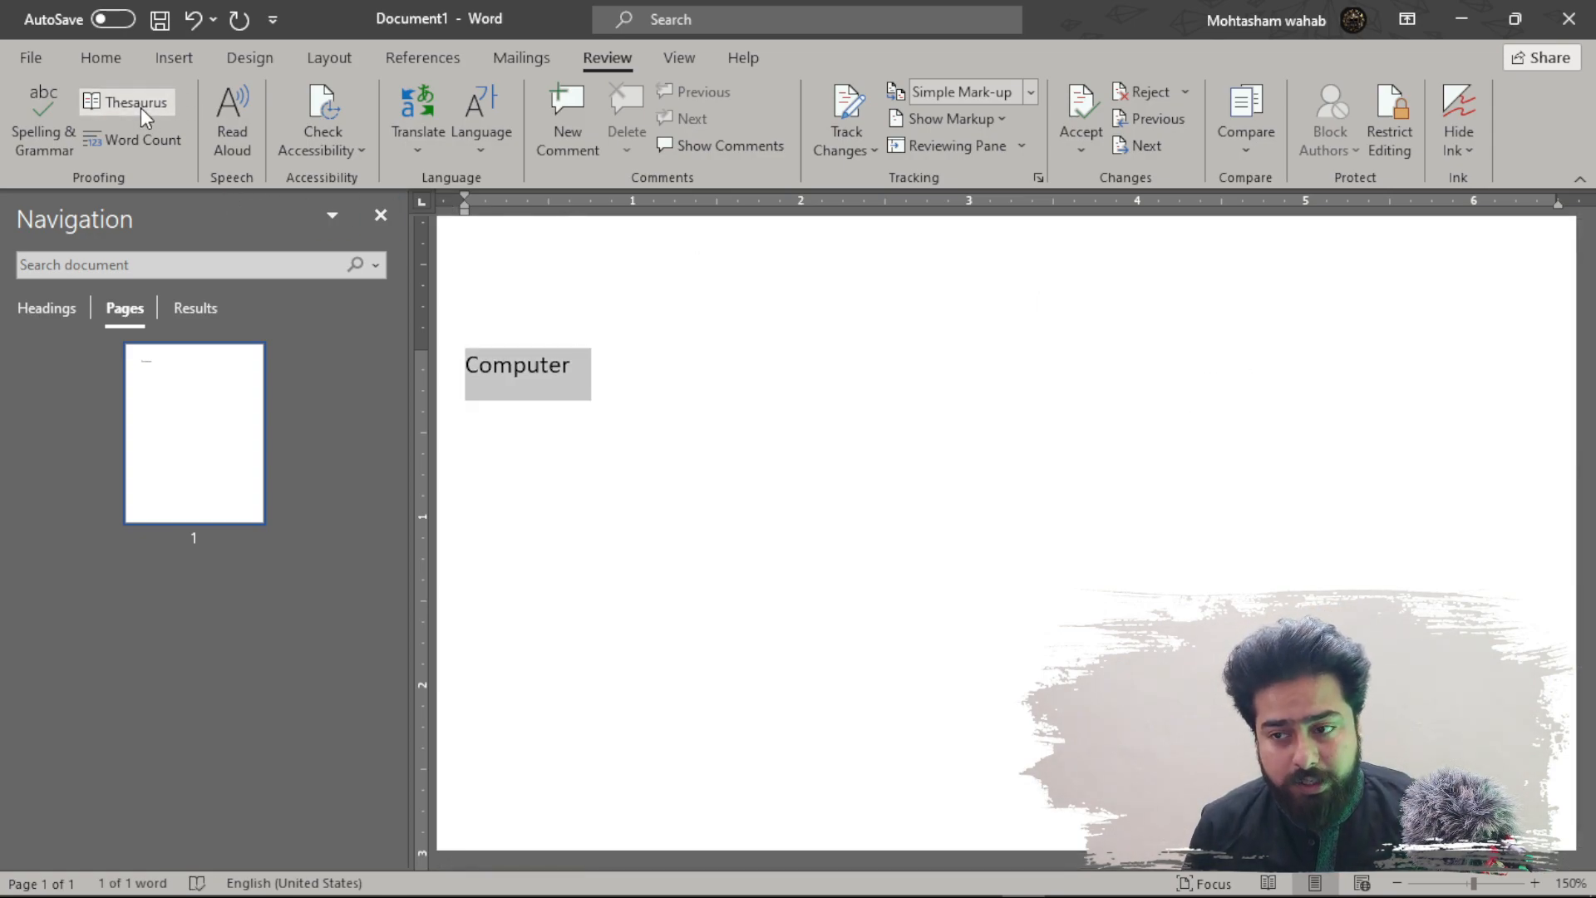
- Browse the thesaurus synonyms for 'Computer', then close the pane
{"action": "left_click", "coordinate": [138, 104]}
{"action": "mouse_move", "coordinate": [1499, 321]}
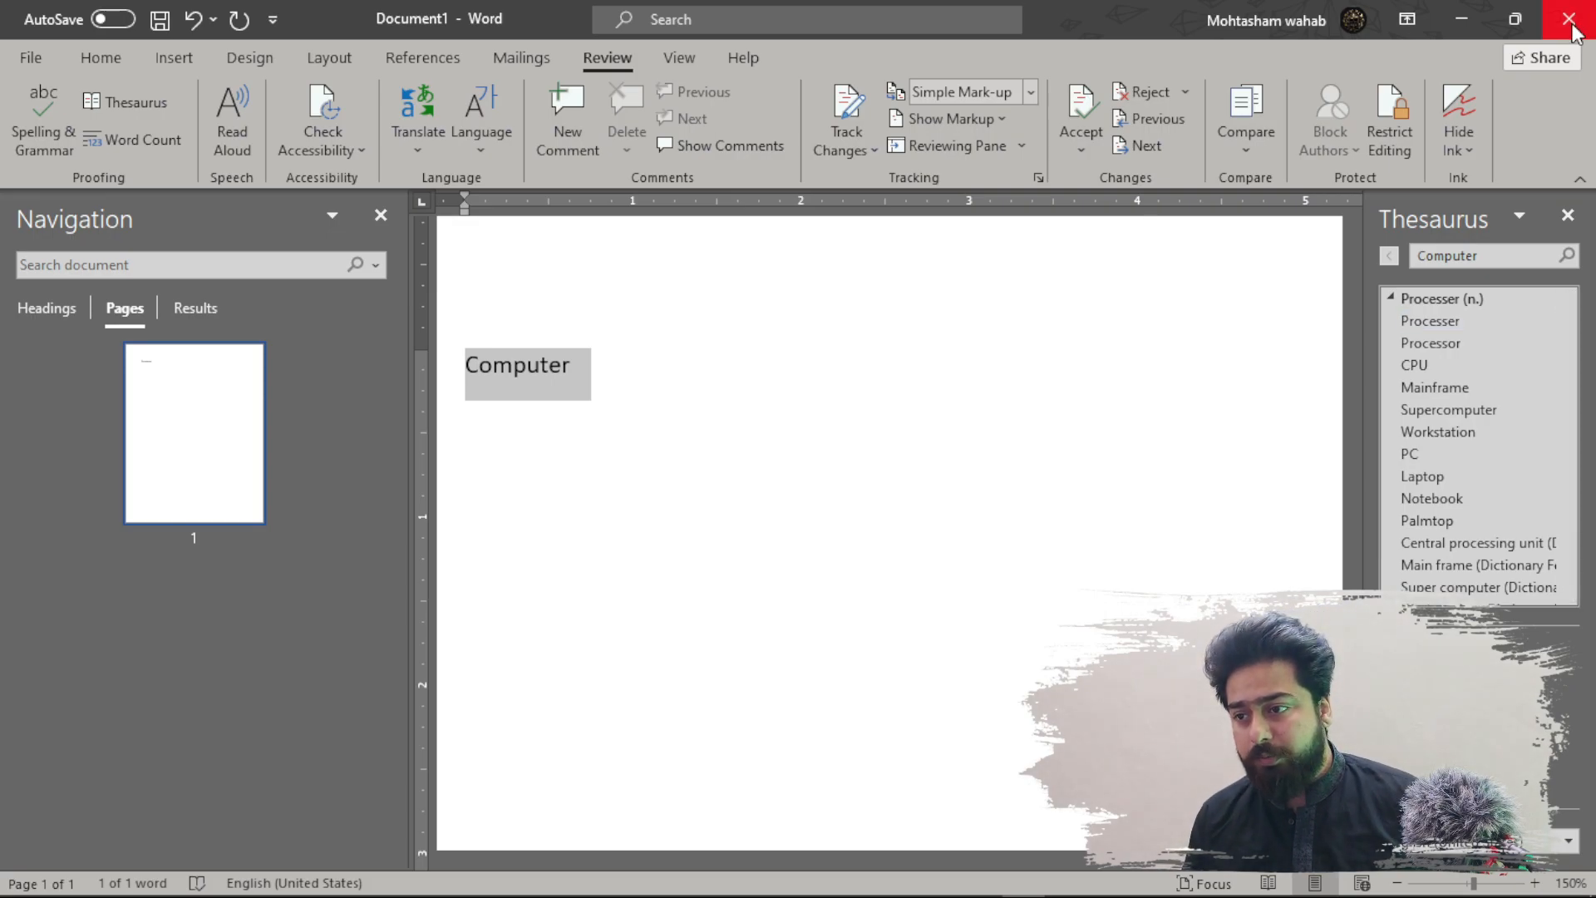
{"action": "left_click", "coordinate": [1568, 216]}
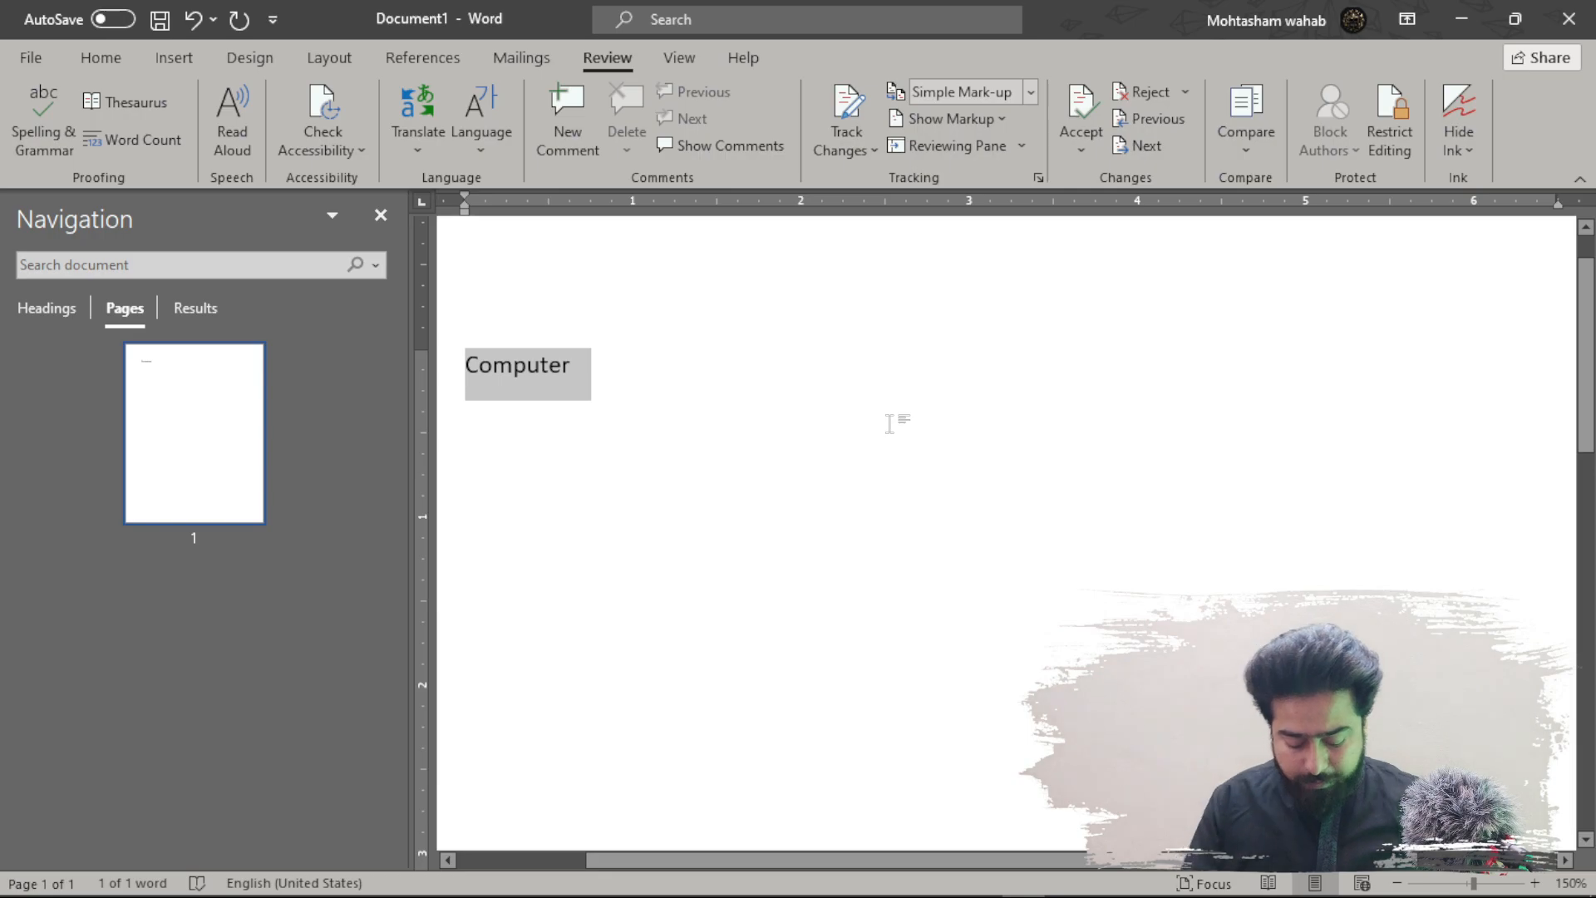
- Replace 'Computer' with =rand() sample paragraphs and check the 236-word count
{"action": "key", "text": "Delete"}
{"action": "type", "text": "=rand()"}
{"action": "key", "text": "Return"}
{"action": "scroll", "coordinate": [669, 377], "scroll_direction": "down", "scroll_amount": 4, "text": "ctrl"}
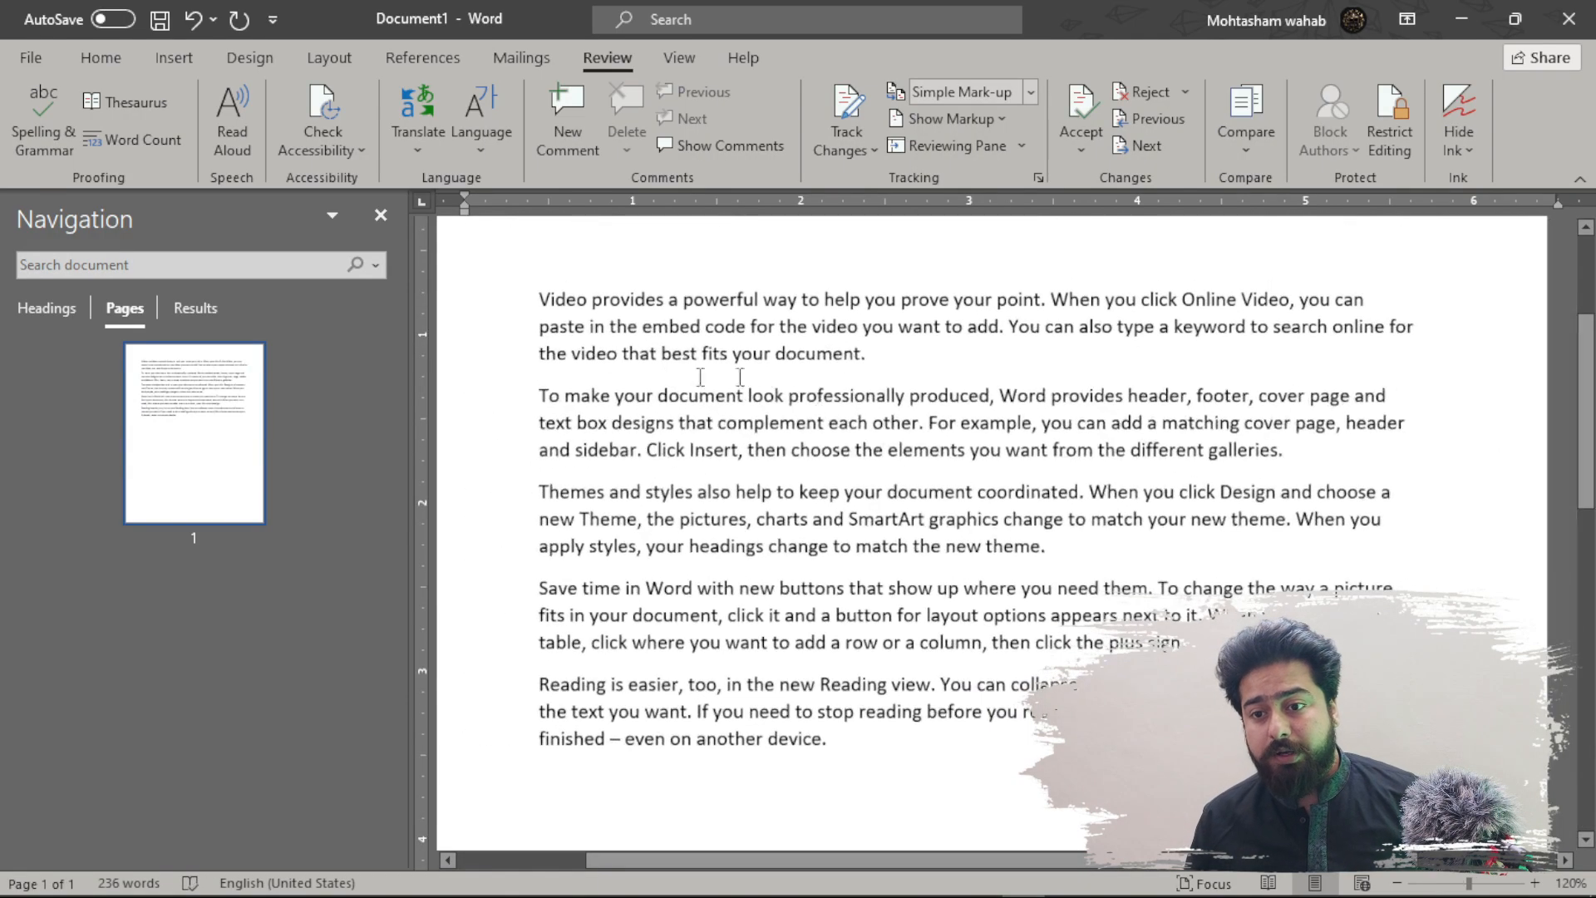
{"action": "scroll", "coordinate": [527, 385], "scroll_direction": "up", "scroll_amount": 1, "text": "ctrl"}
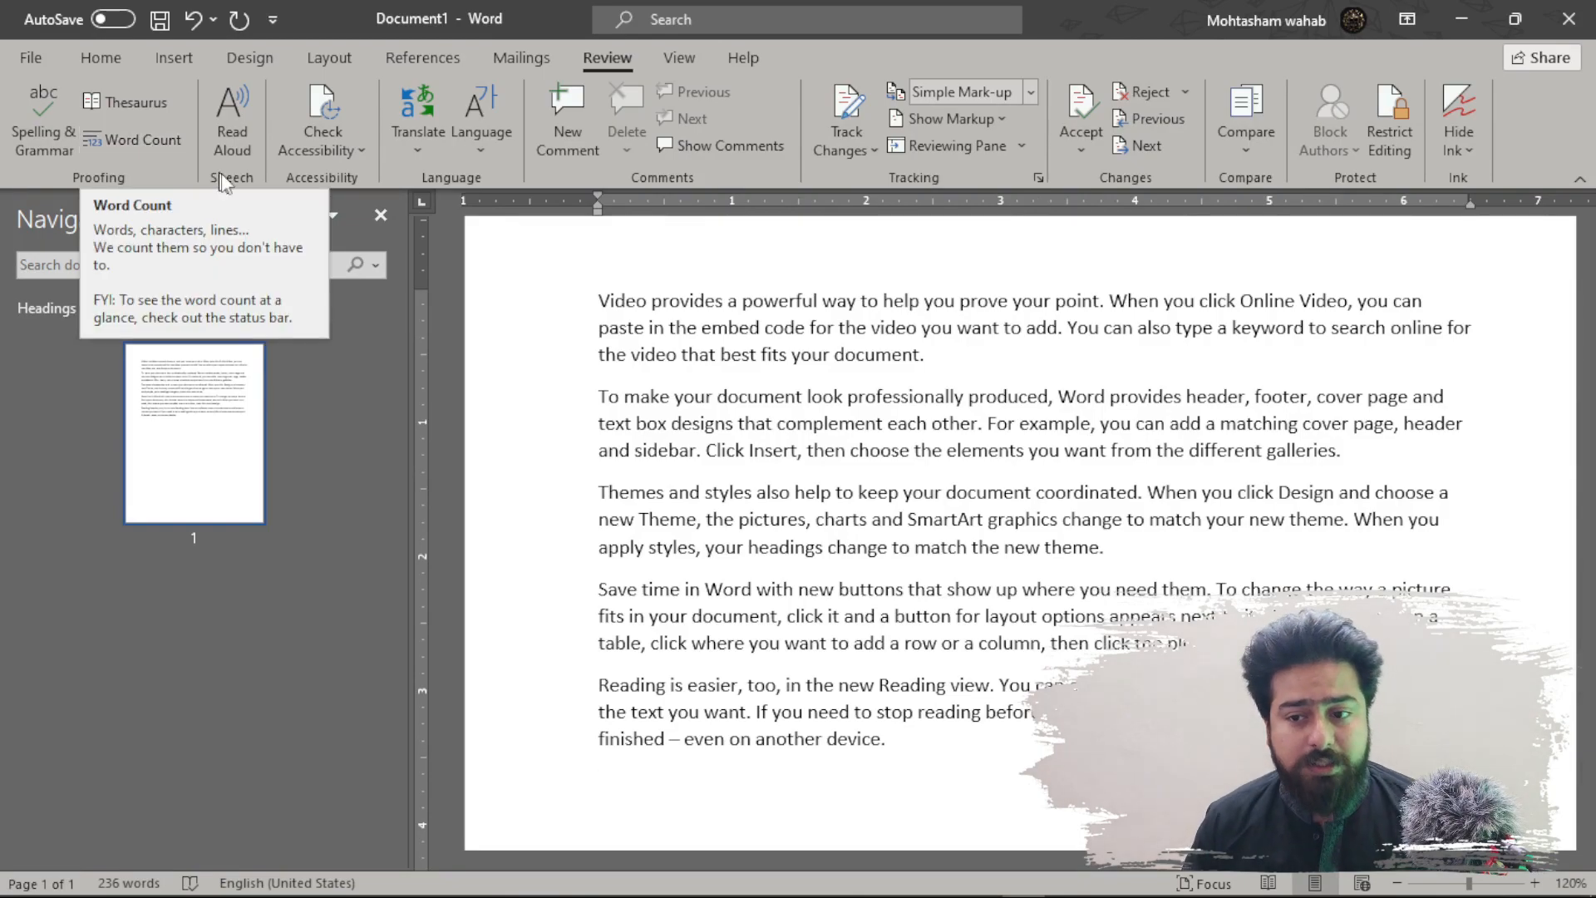
{"action": "key", "text": "ctrl+a"}
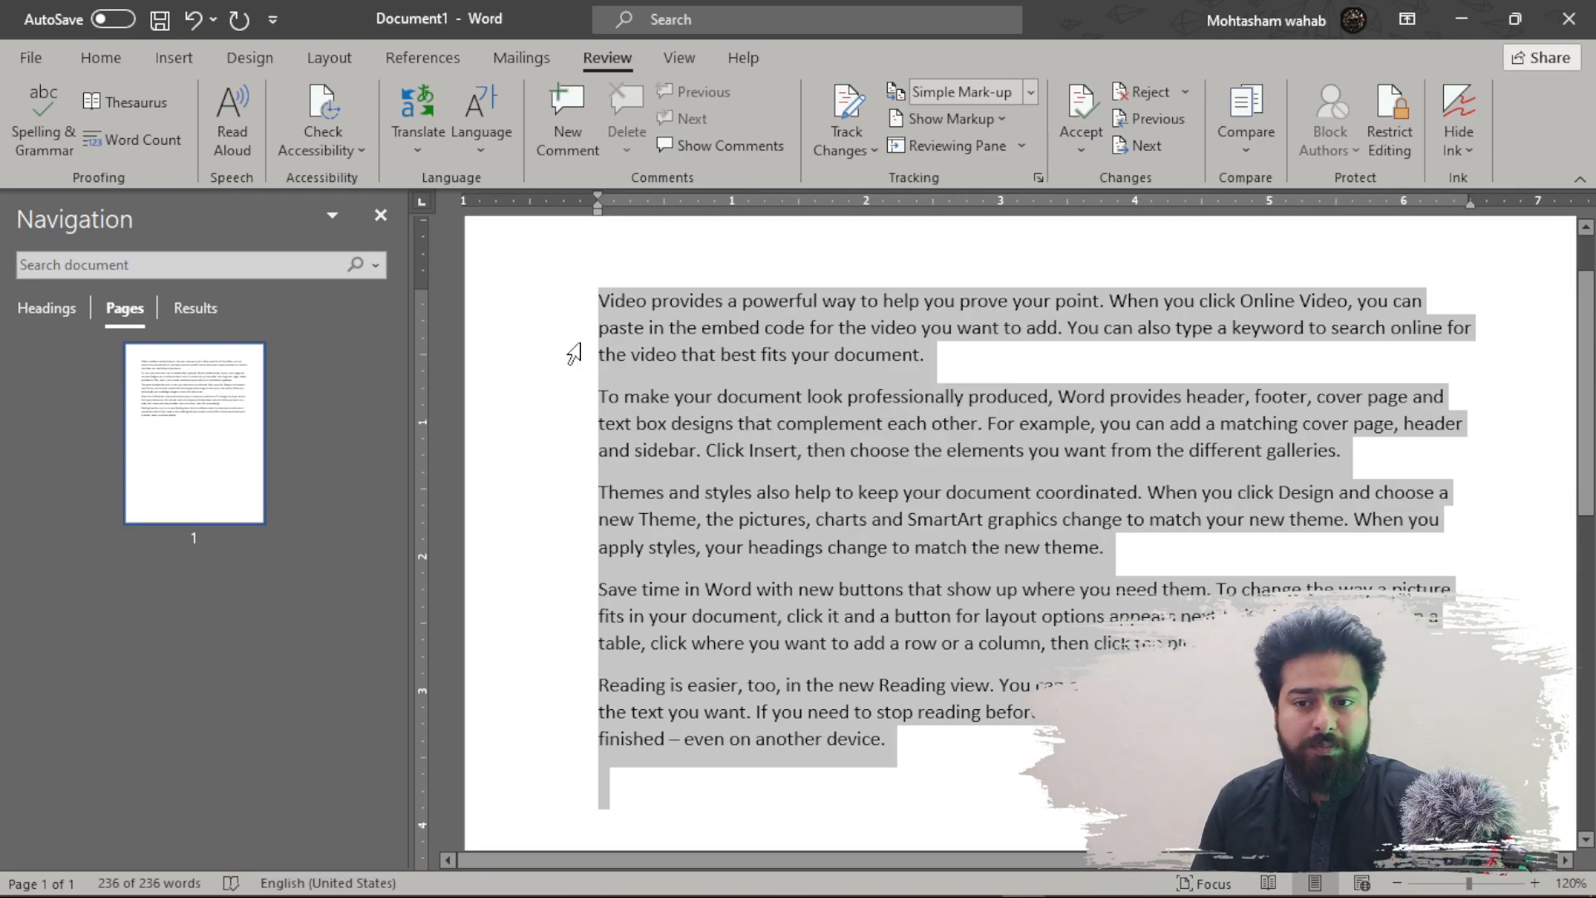
{"action": "left_click", "coordinate": [131, 142]}
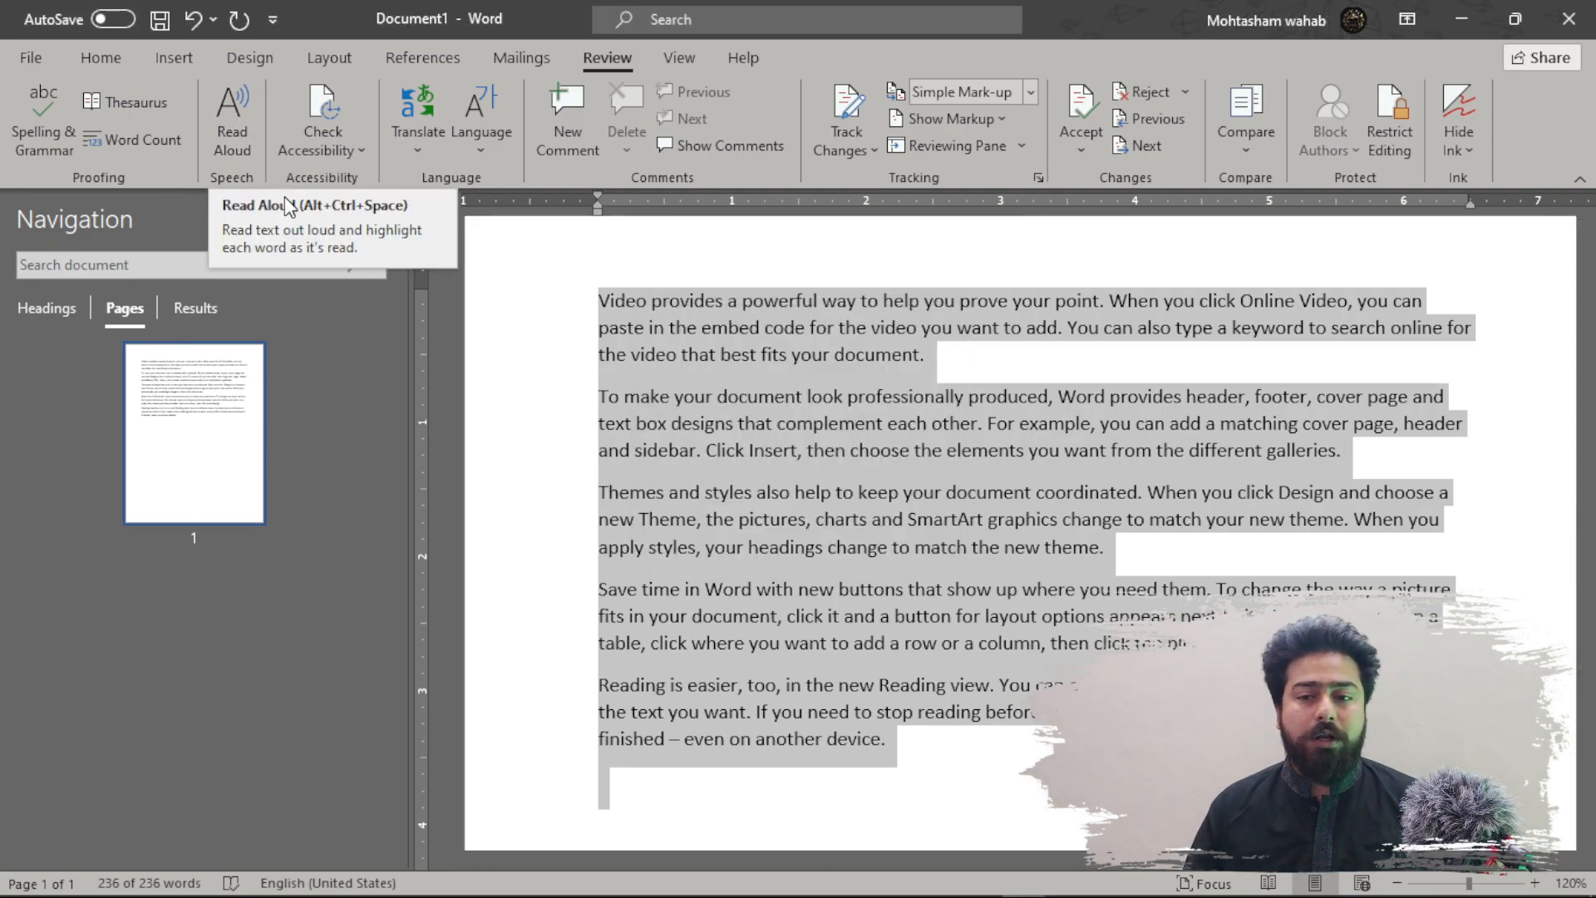
- Have the whole document read aloud, then stop the playback
{"action": "left_click", "coordinate": [528, 334]}
{"action": "left_click", "coordinate": [987, 264]}
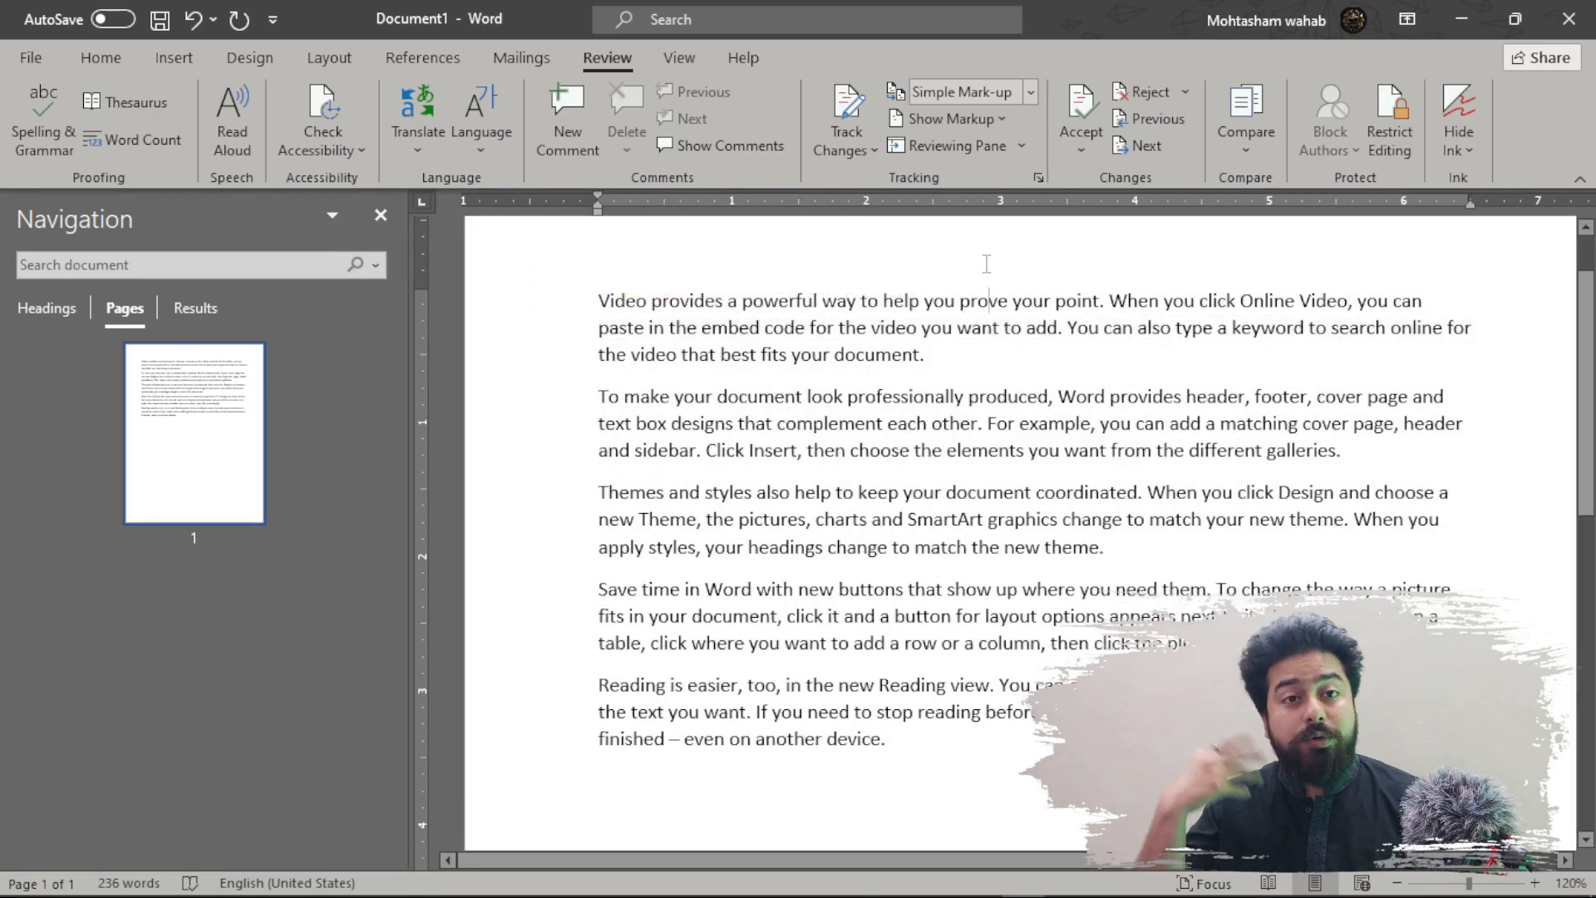
{"action": "key", "text": "ctrl+a"}
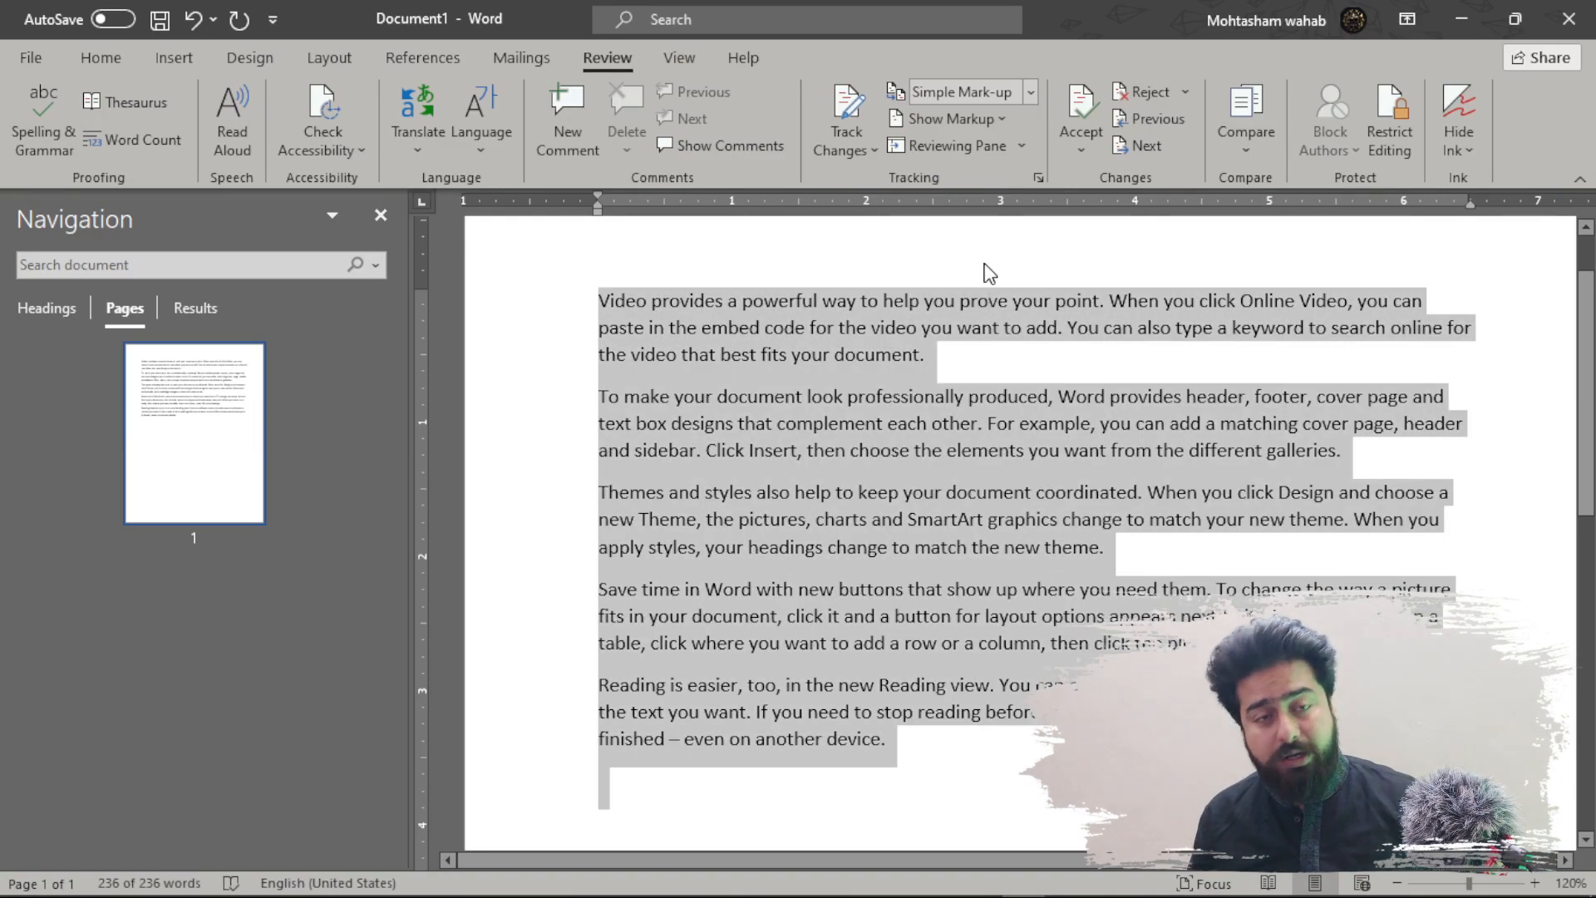
{"action": "left_click", "coordinate": [245, 132]}
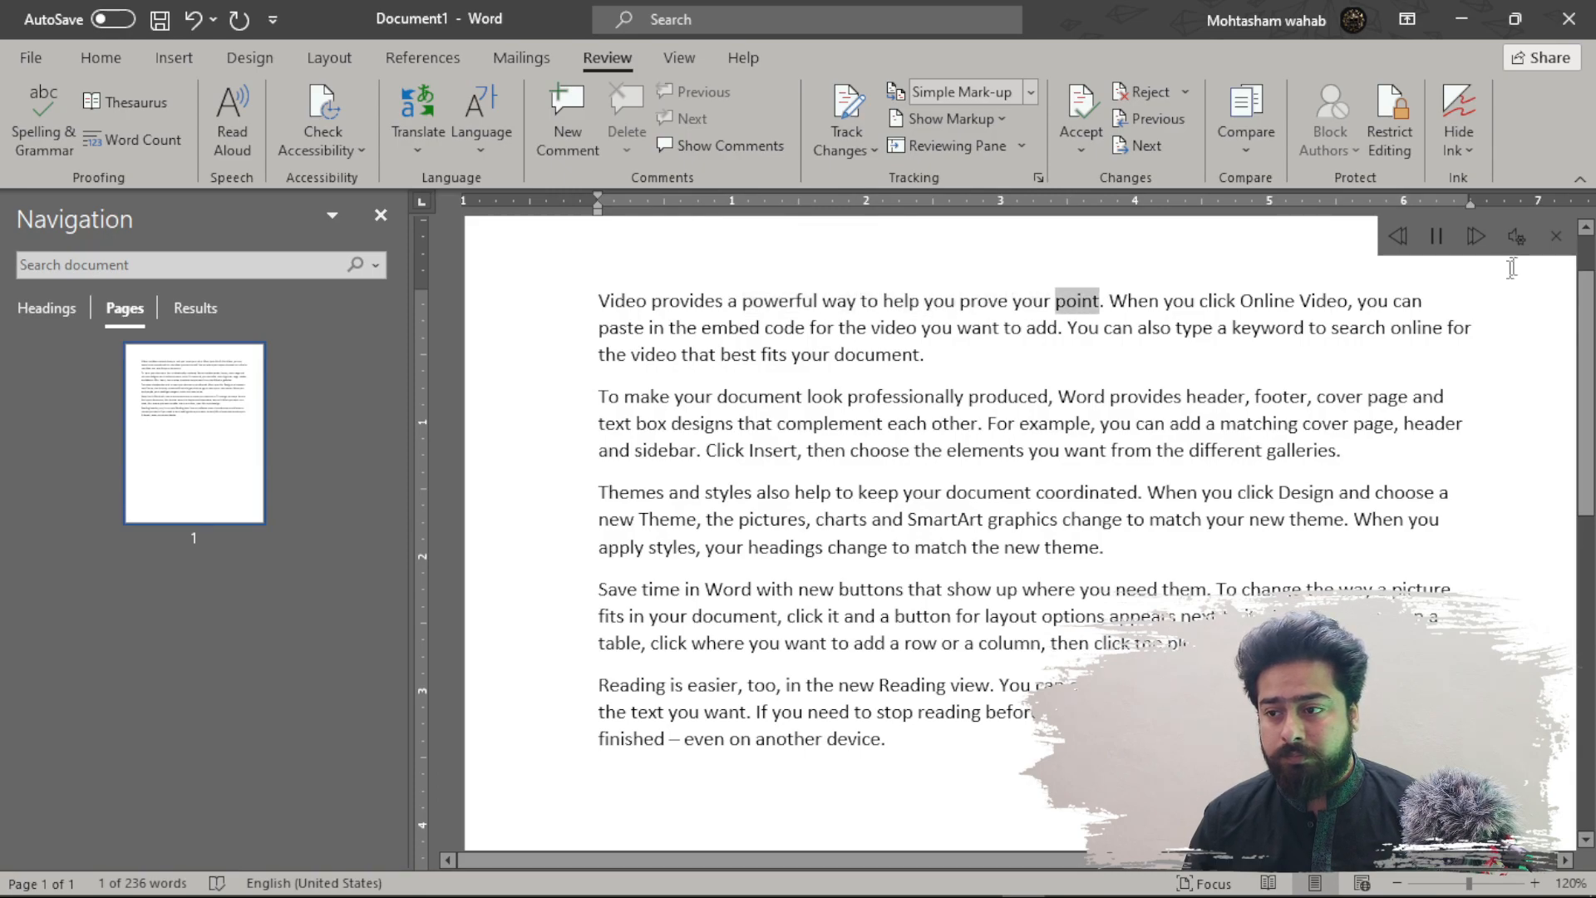
{"action": "left_click", "coordinate": [1556, 236]}
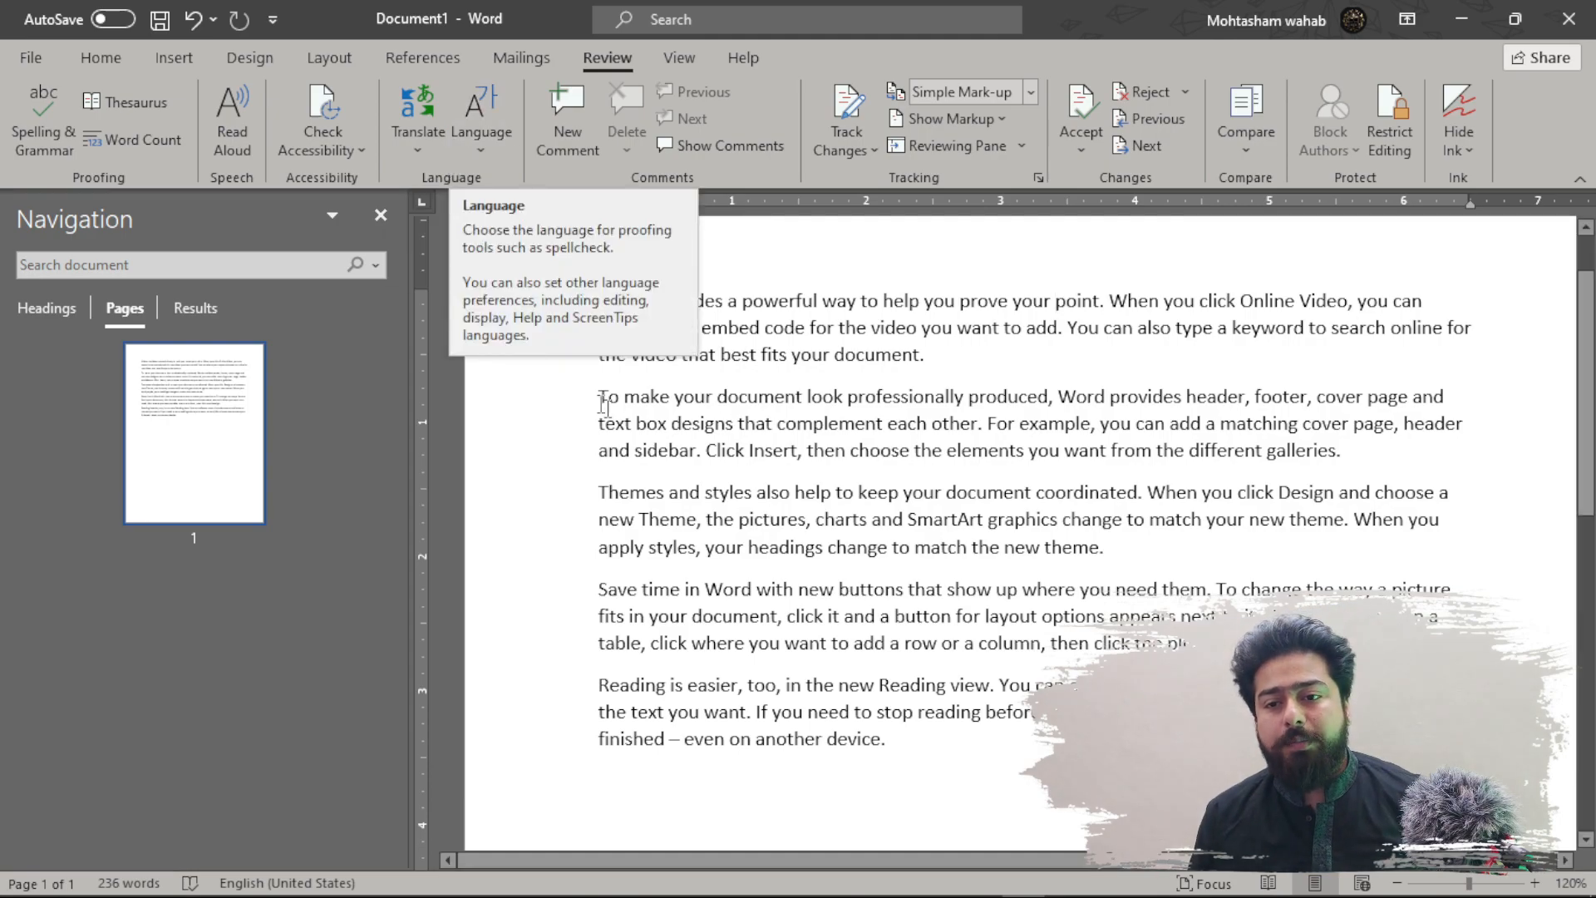
{"action": "left_click_drag", "start_coordinate": [601, 298], "coordinate": [923, 357]}
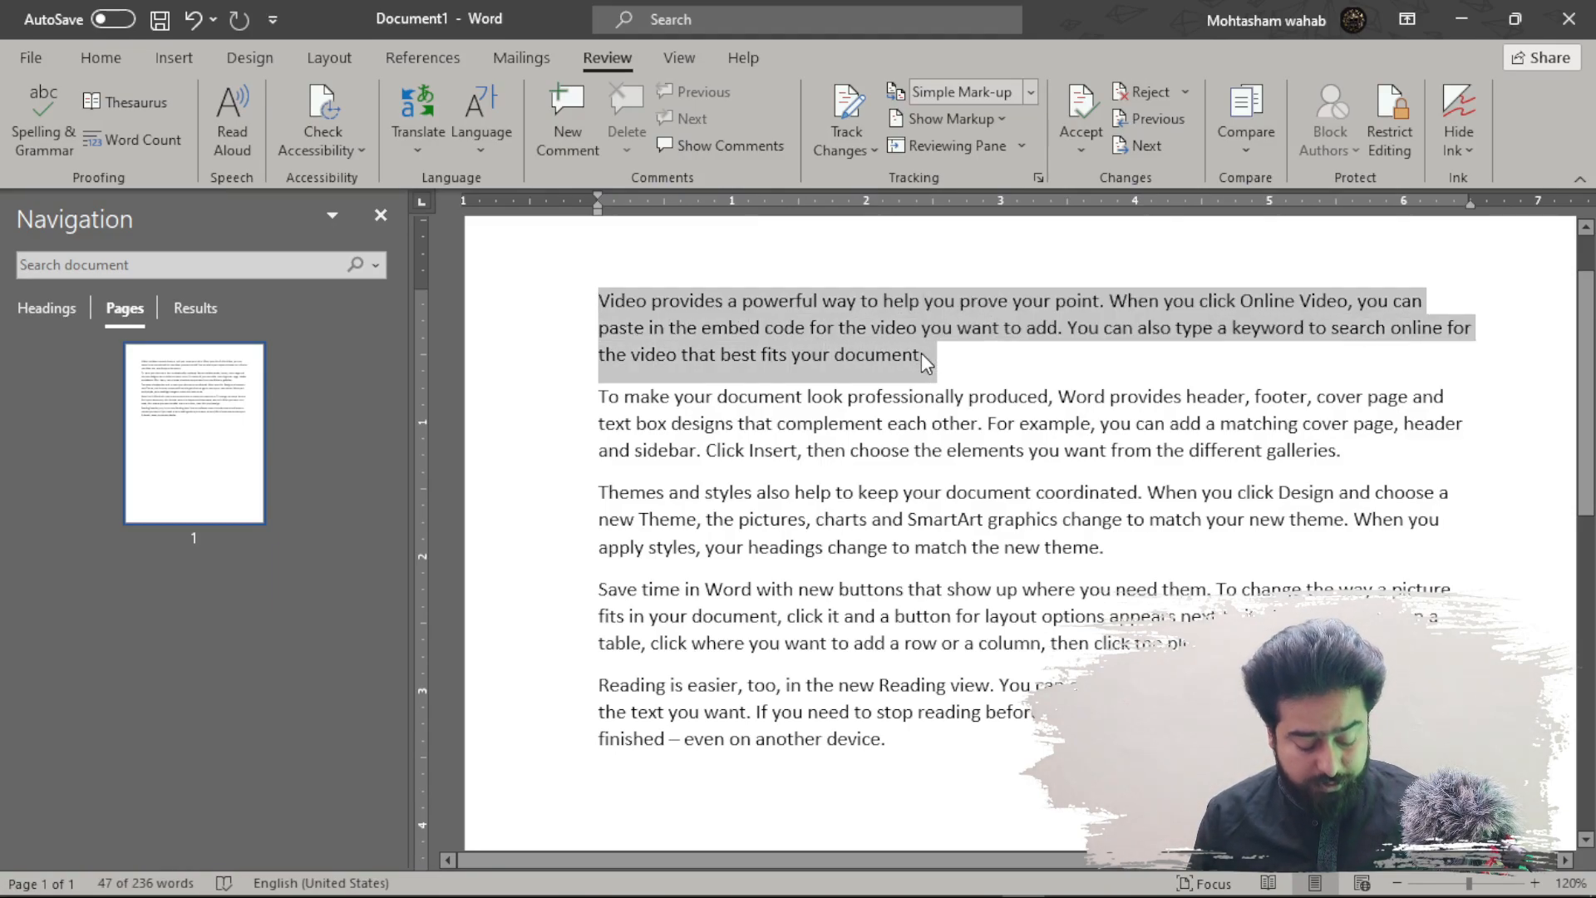
{"action": "left_click", "coordinate": [427, 127]}
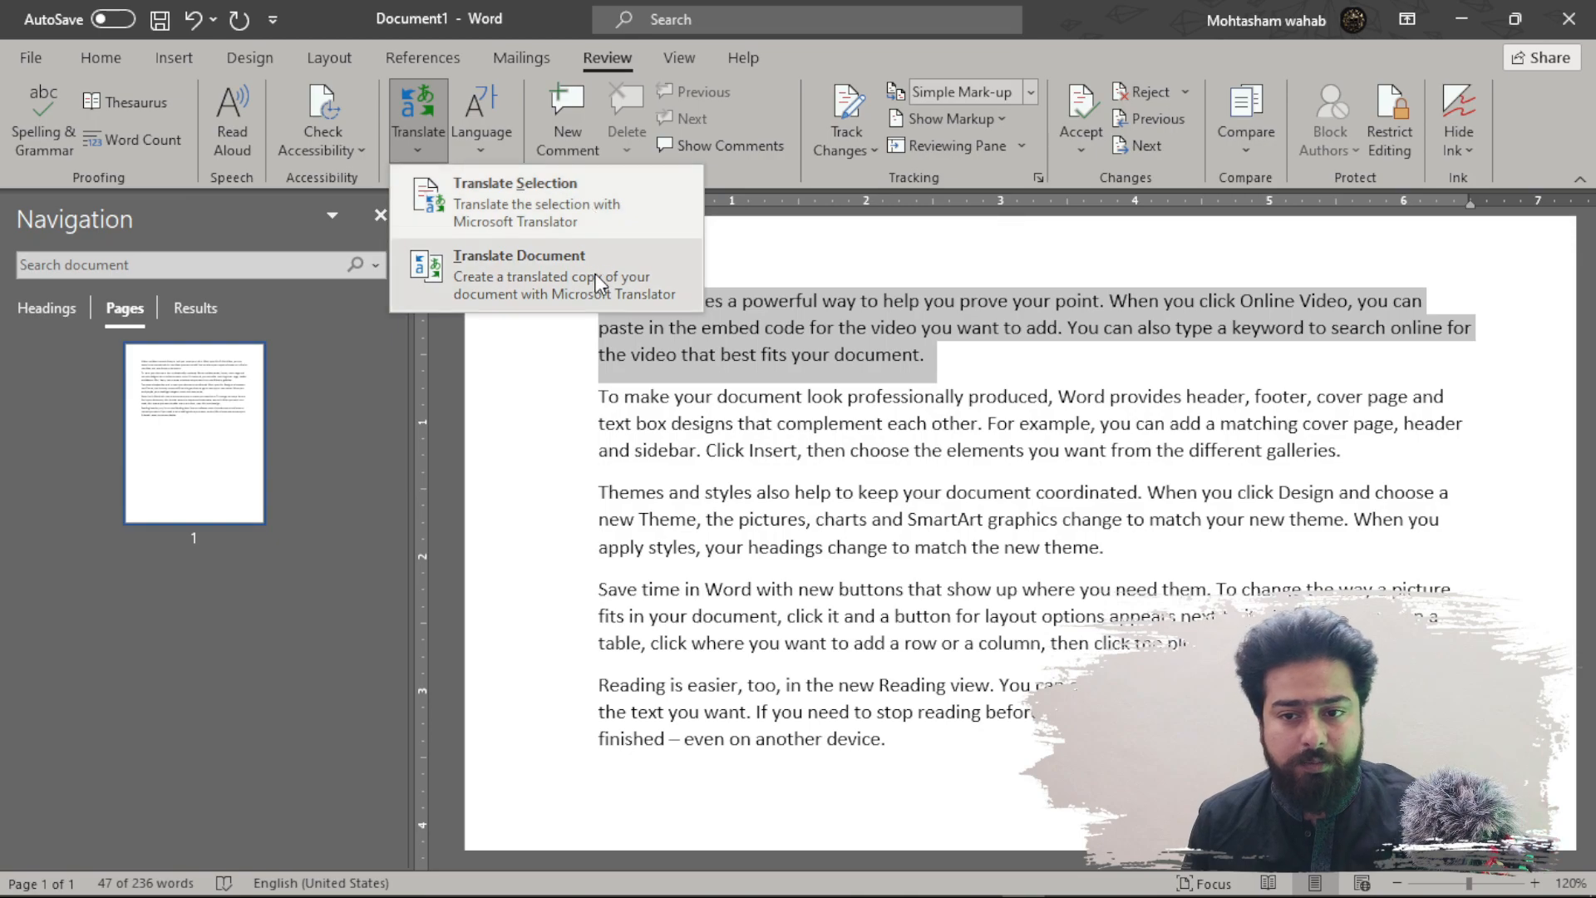
{"action": "left_click", "coordinate": [570, 222]}
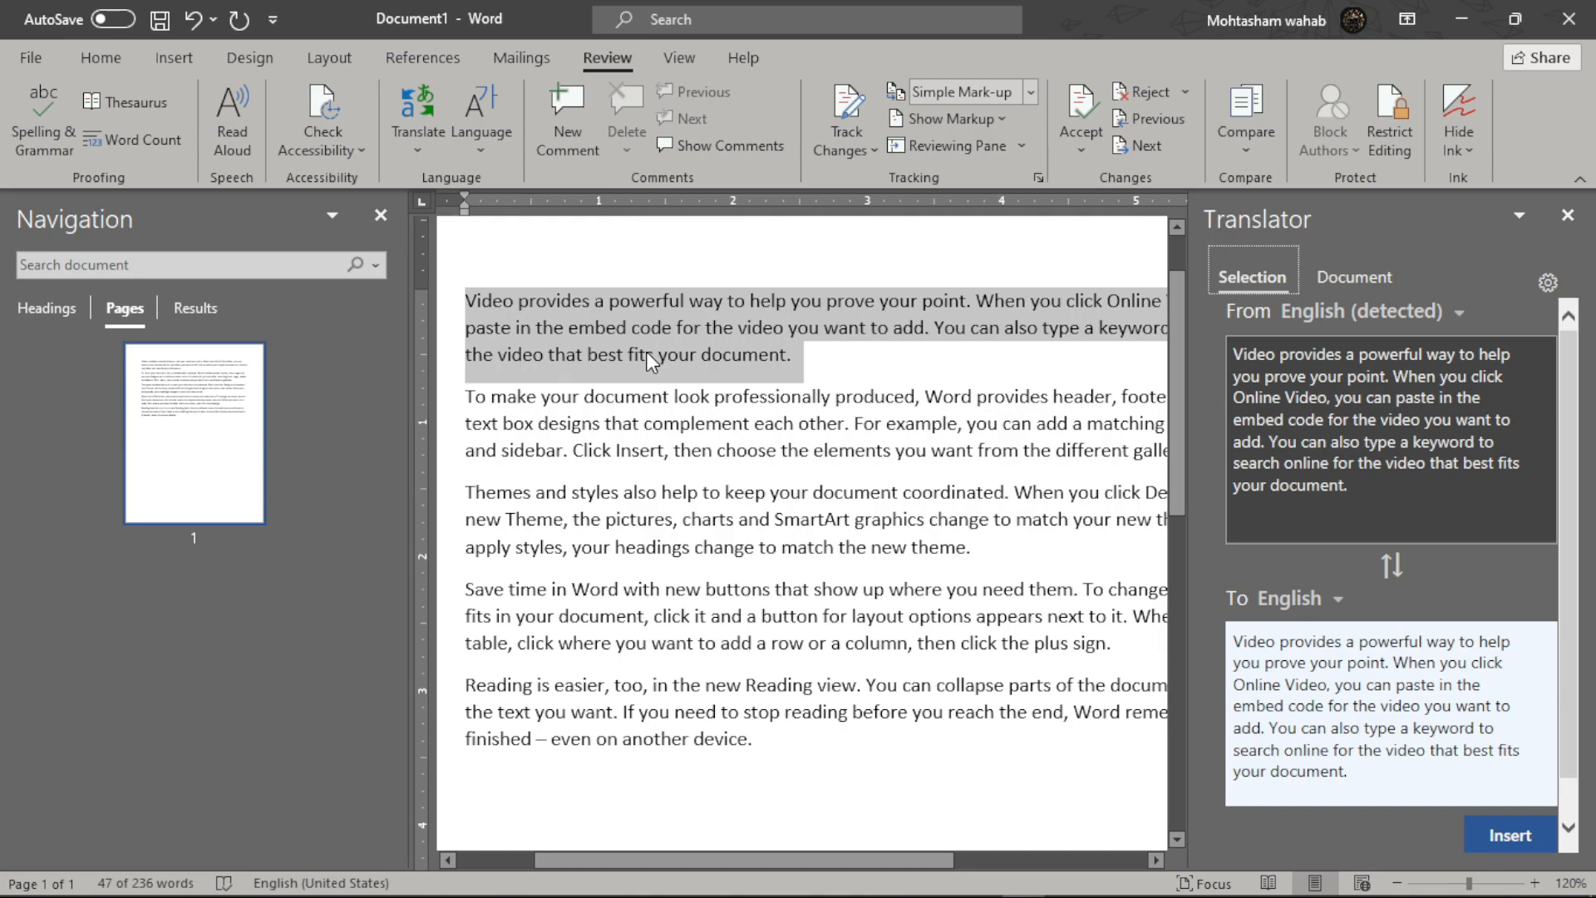
{"action": "scroll", "coordinate": [1296, 582], "scroll_direction": "down", "scroll_amount": 1}
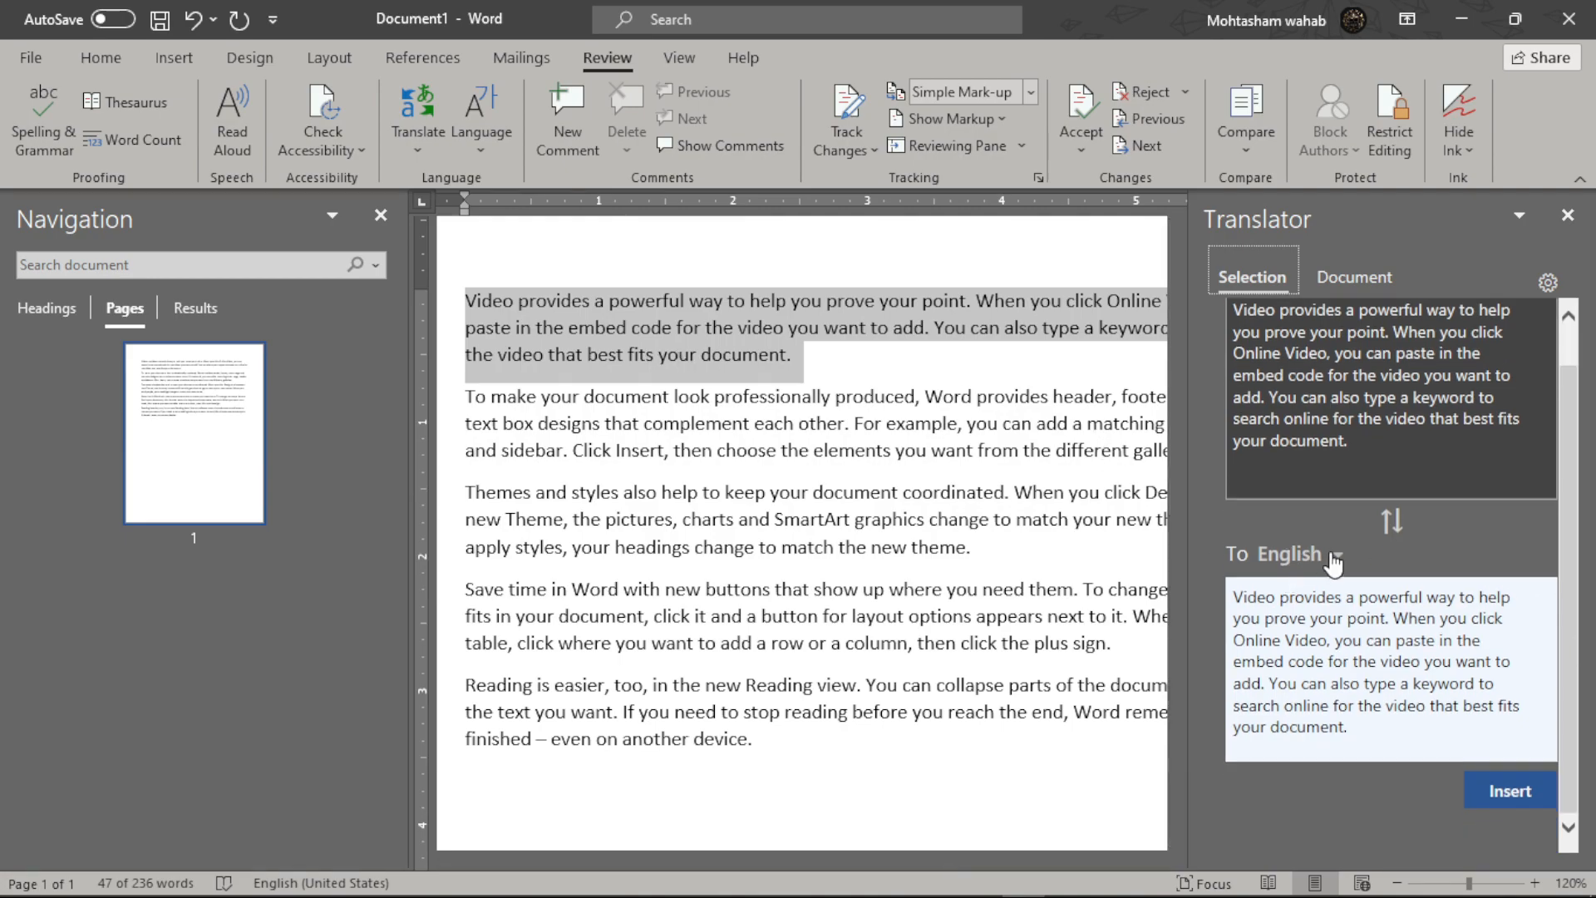
{"action": "left_click", "coordinate": [1334, 558]}
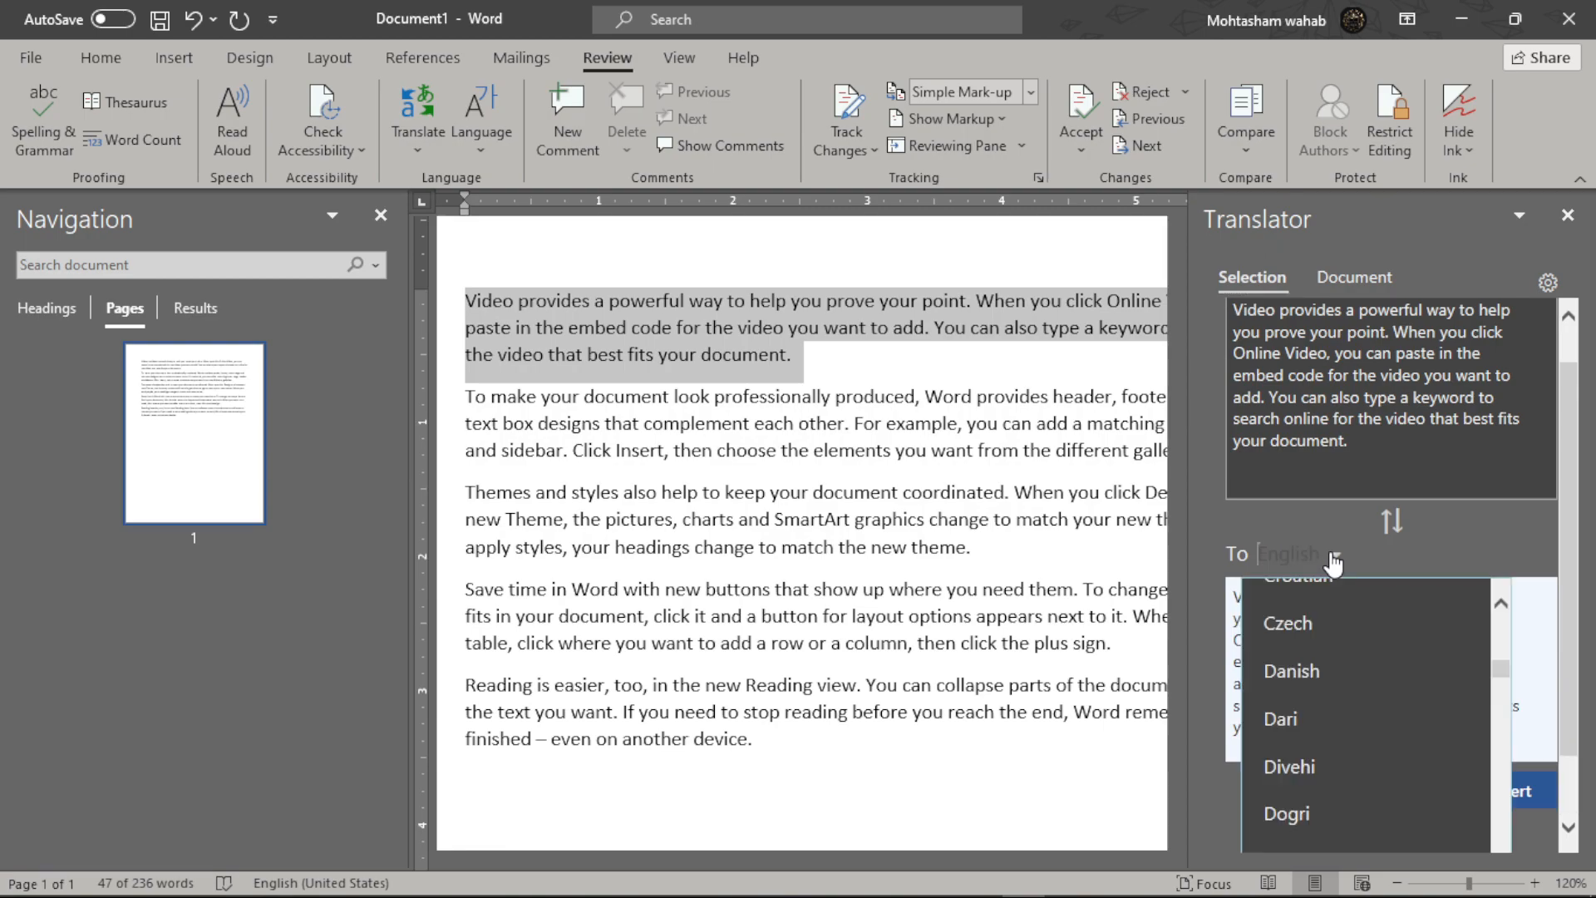
{"action": "scroll", "coordinate": [1340, 657], "scroll_direction": "down", "scroll_amount": 1}
{"action": "scroll", "coordinate": [1341, 657], "scroll_direction": "up", "scroll_amount": 3}
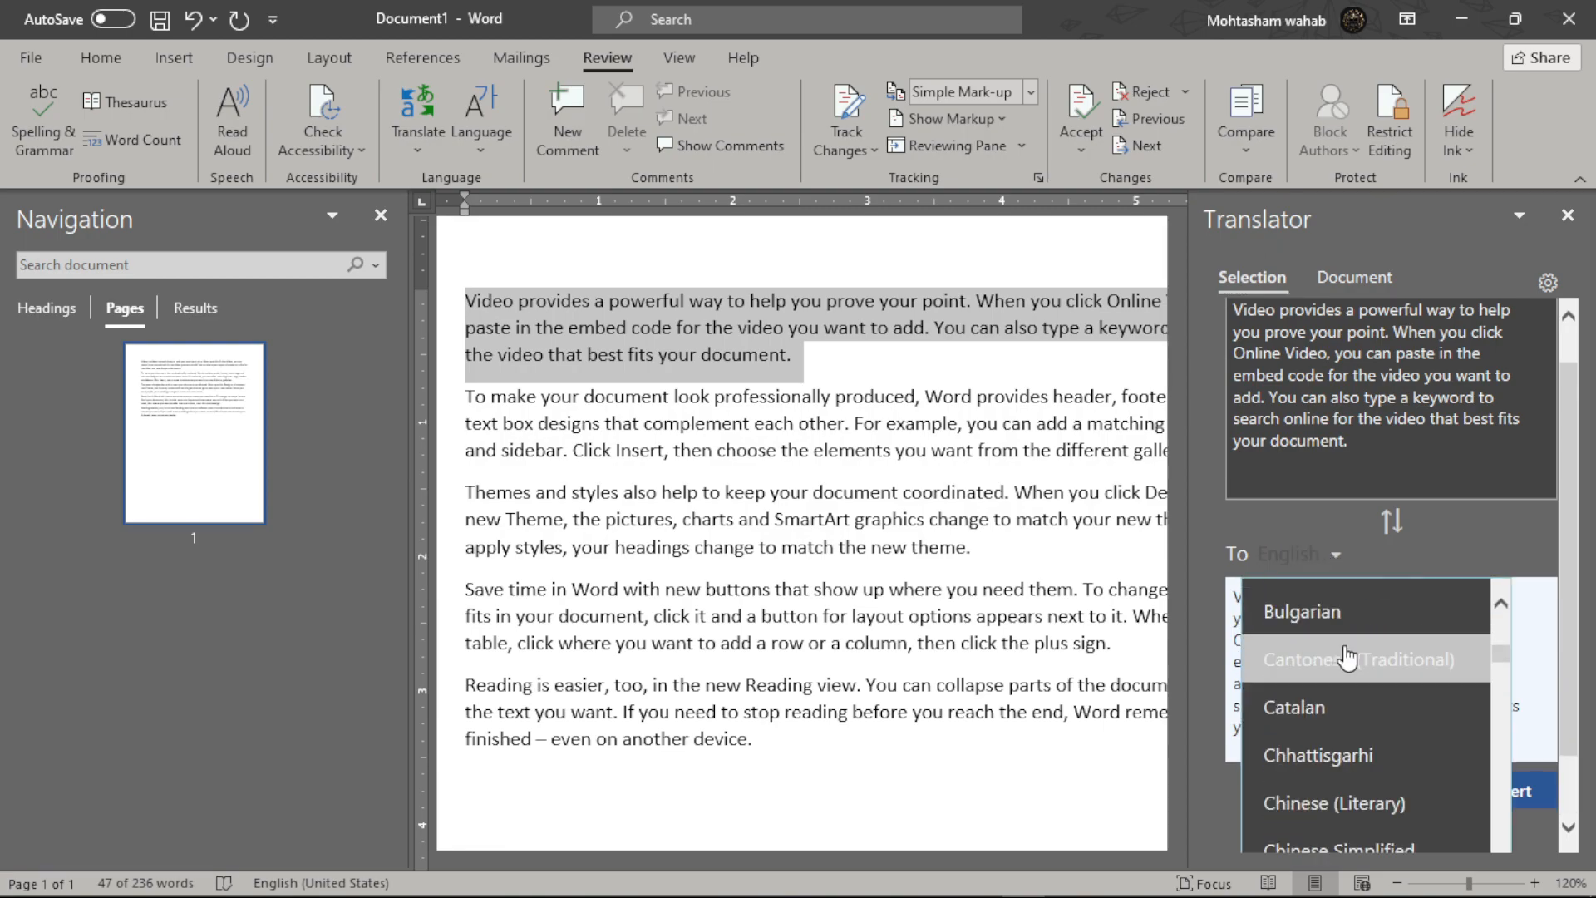
{"action": "scroll", "coordinate": [1345, 657], "scroll_direction": "down", "scroll_amount": 3}
{"action": "scroll", "coordinate": [1347, 658], "scroll_direction": "down", "scroll_amount": 5}
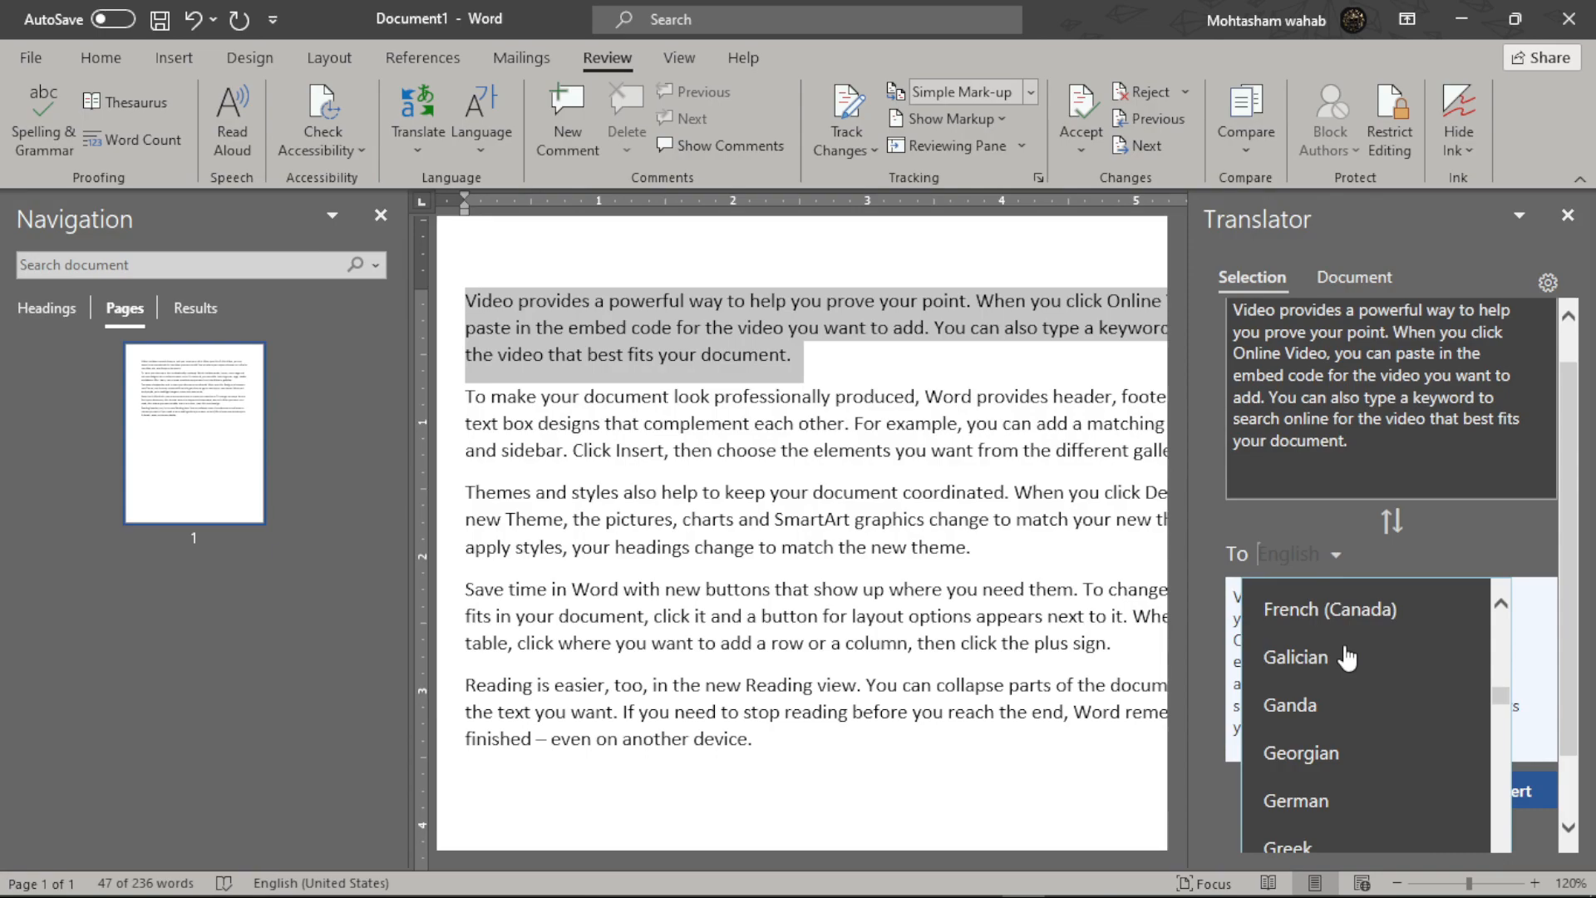
{"action": "scroll", "coordinate": [1347, 658], "scroll_direction": "down", "scroll_amount": 6}
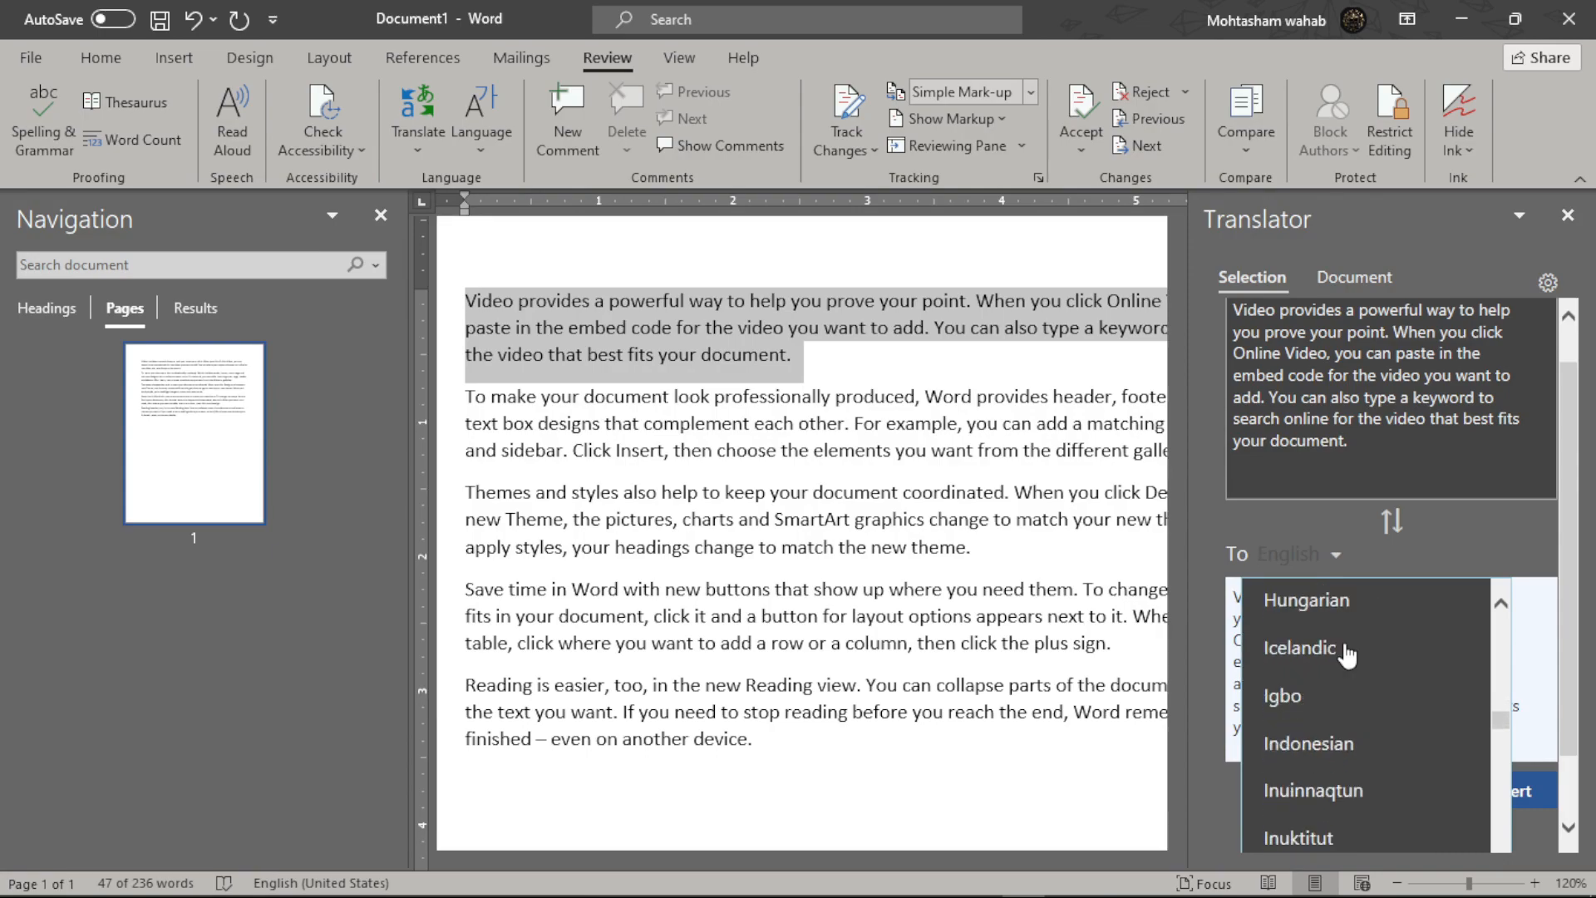
{"action": "scroll", "coordinate": [1346, 659], "scroll_direction": "down", "scroll_amount": 20}
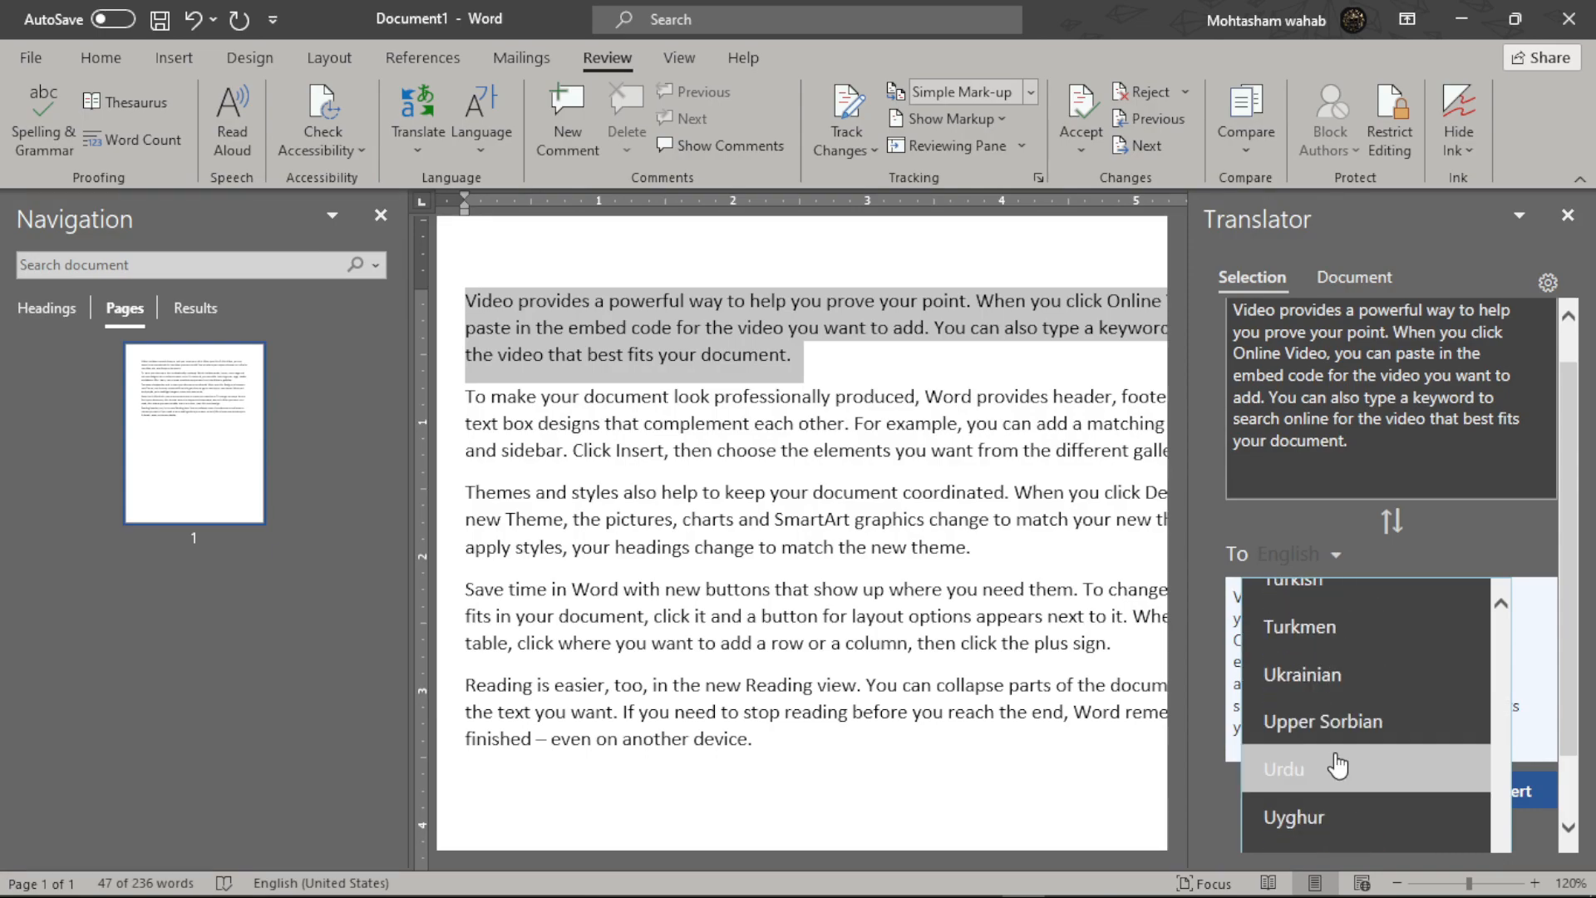
{"action": "left_click", "coordinate": [1346, 745]}
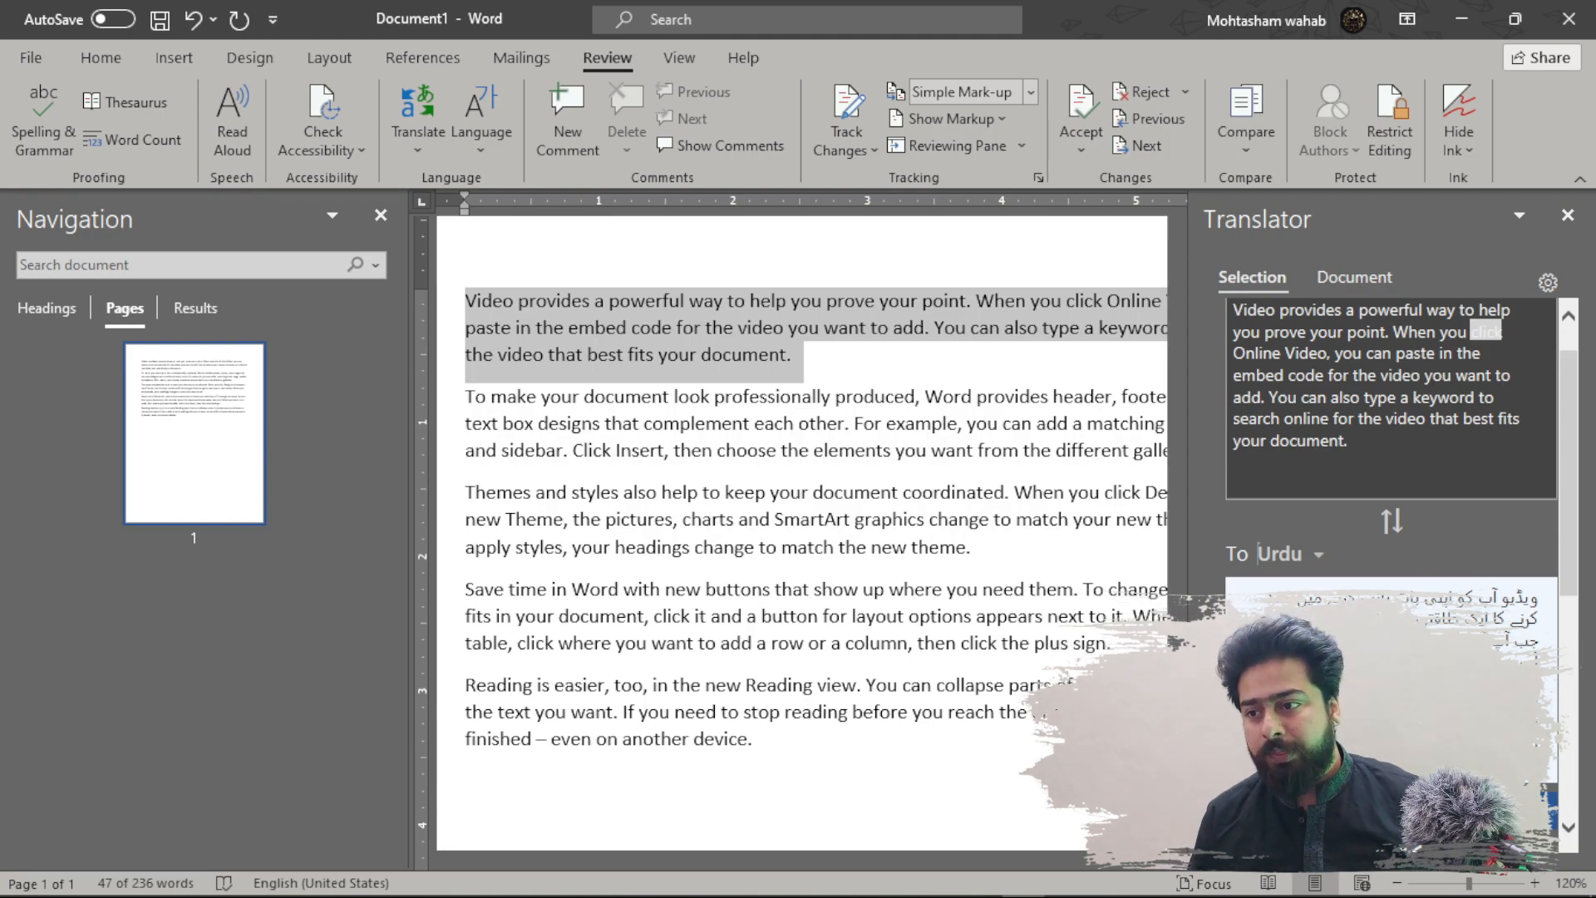
{"action": "left_click", "coordinate": [1567, 216]}
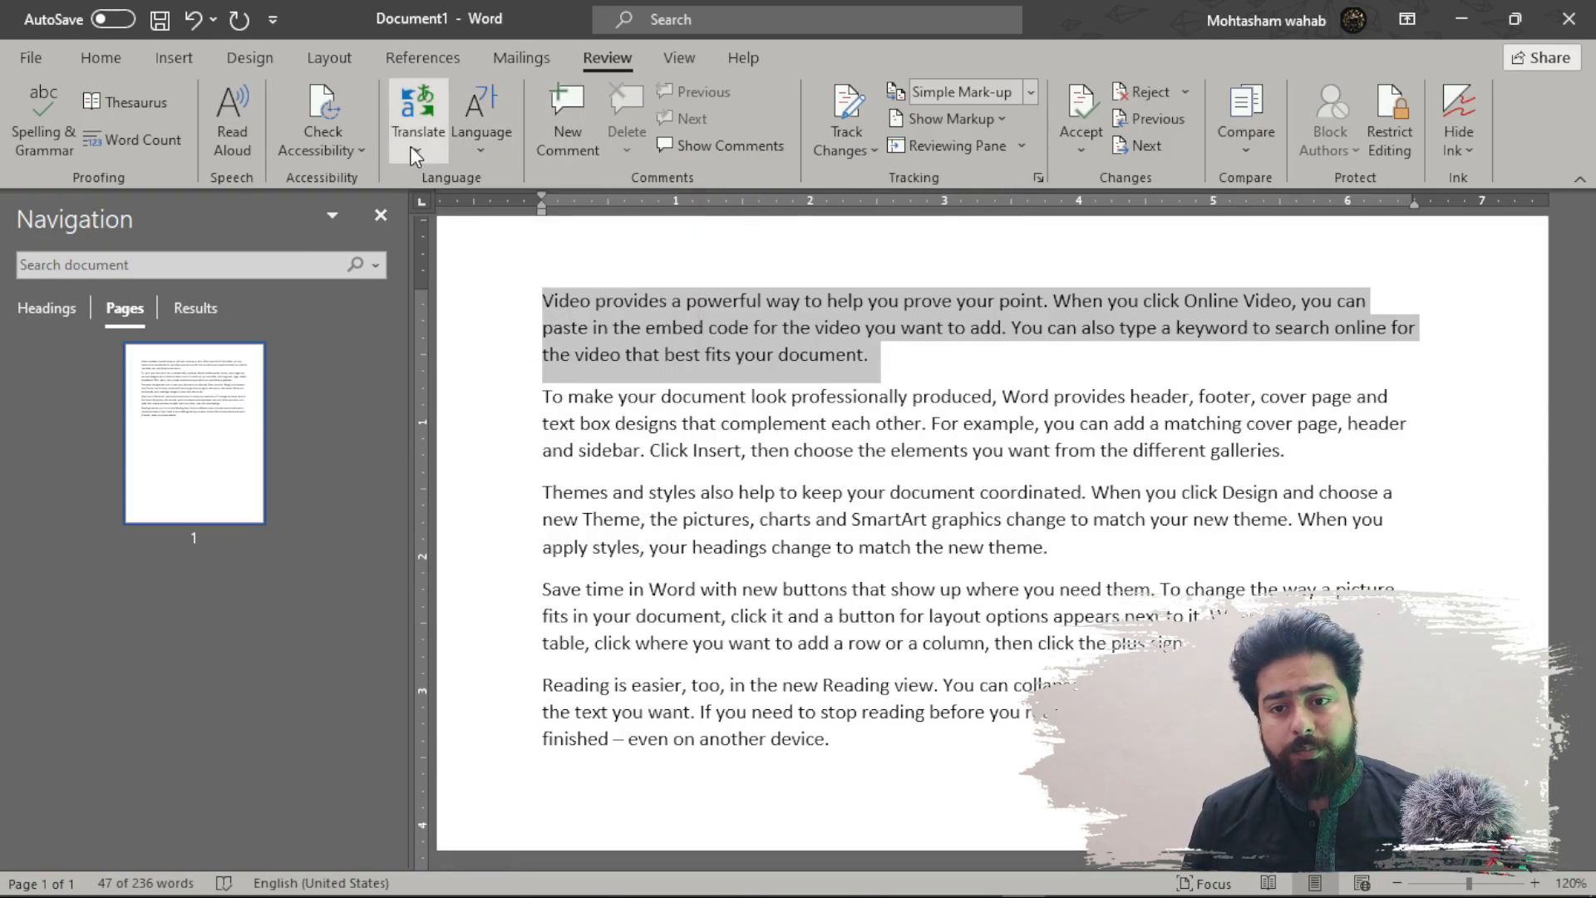
{"action": "left_click", "coordinate": [499, 144]}
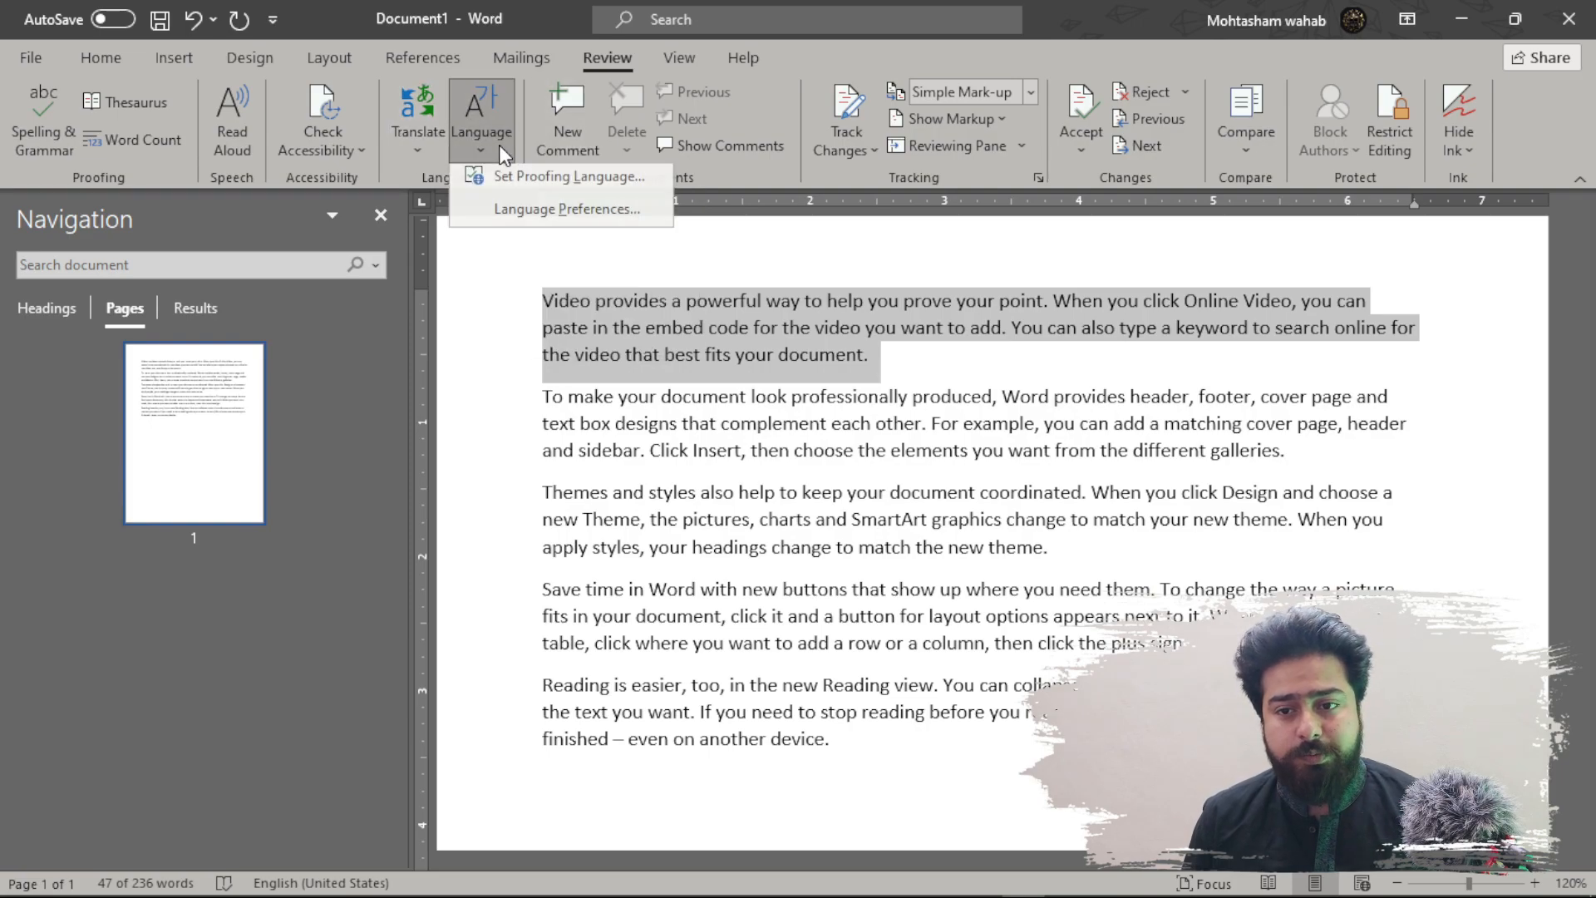
{"action": "left_click", "coordinate": [548, 182]}
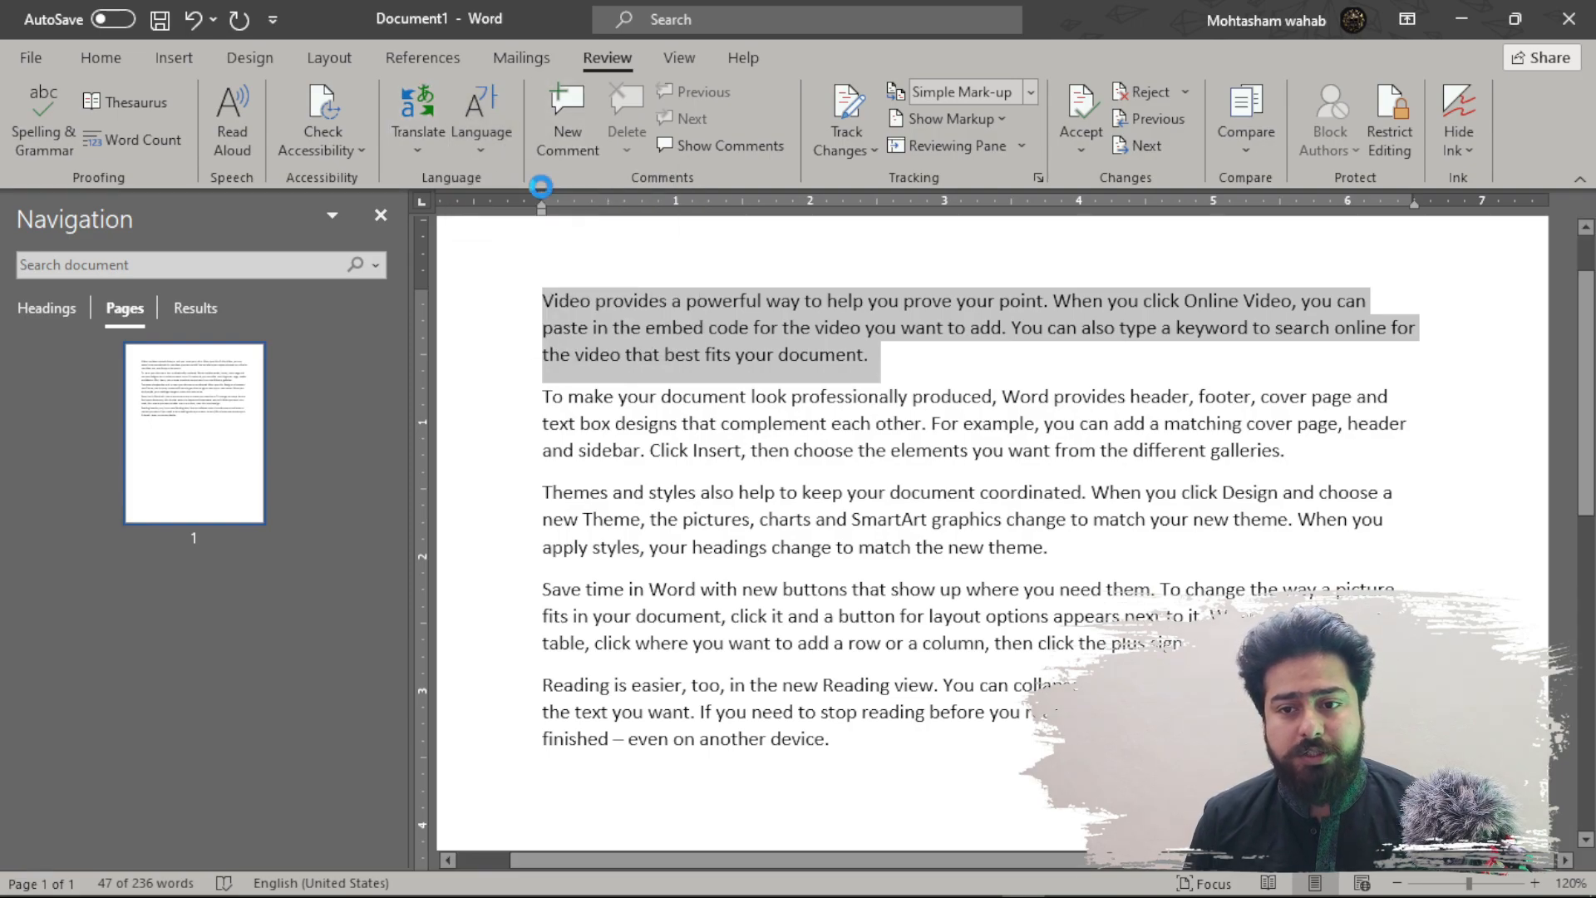
{"action": "scroll", "coordinate": [752, 416], "scroll_direction": "down", "scroll_amount": 8}
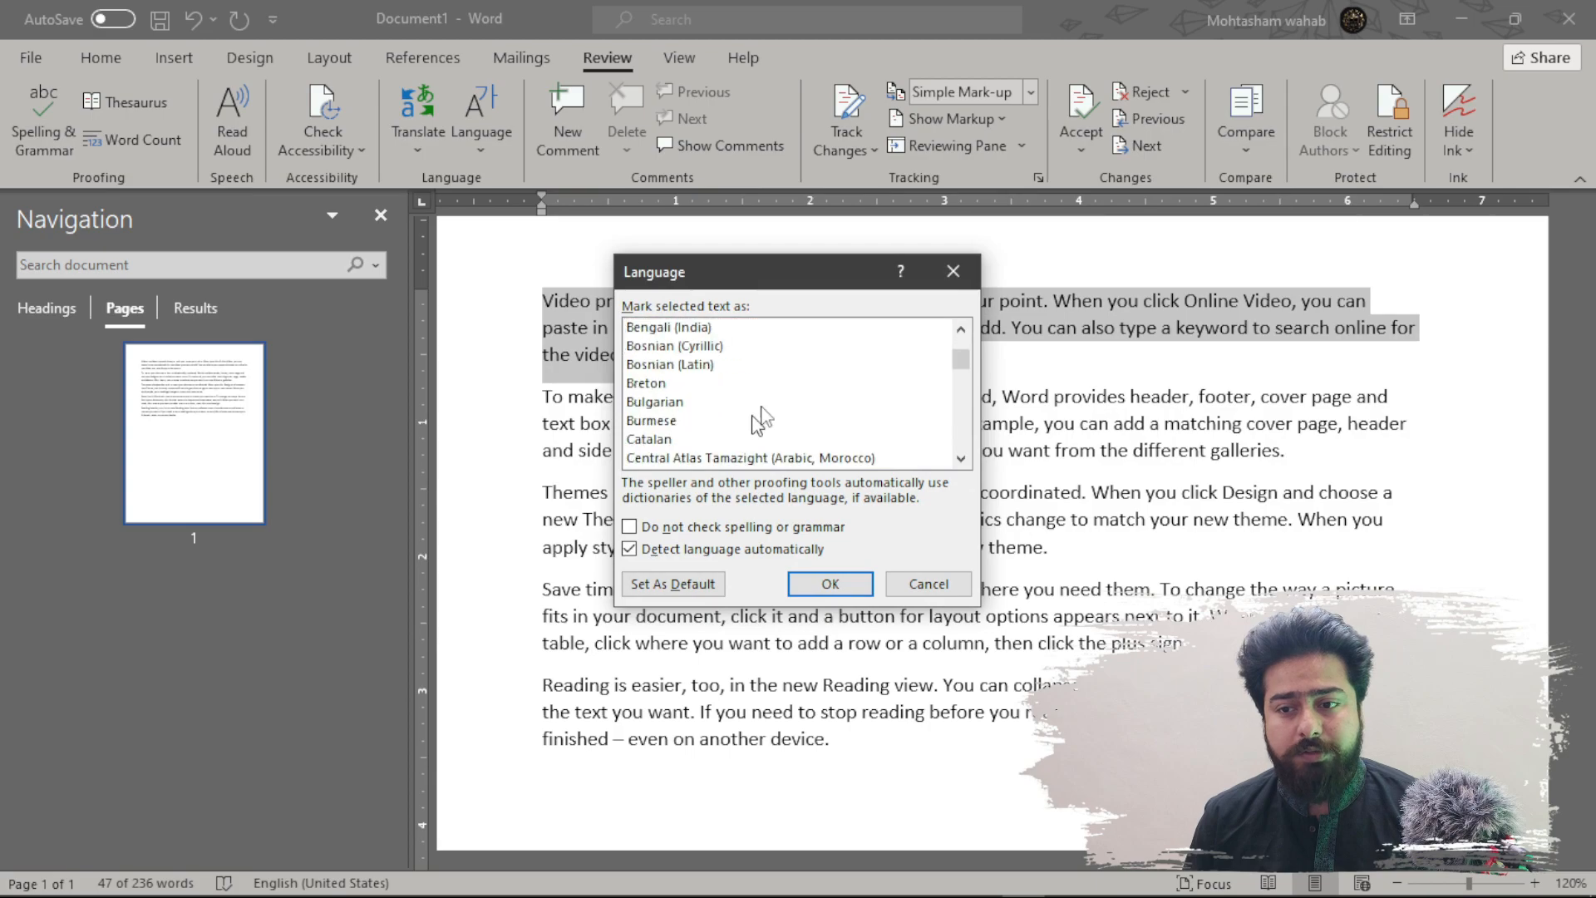
{"action": "left_click", "coordinate": [965, 275]}
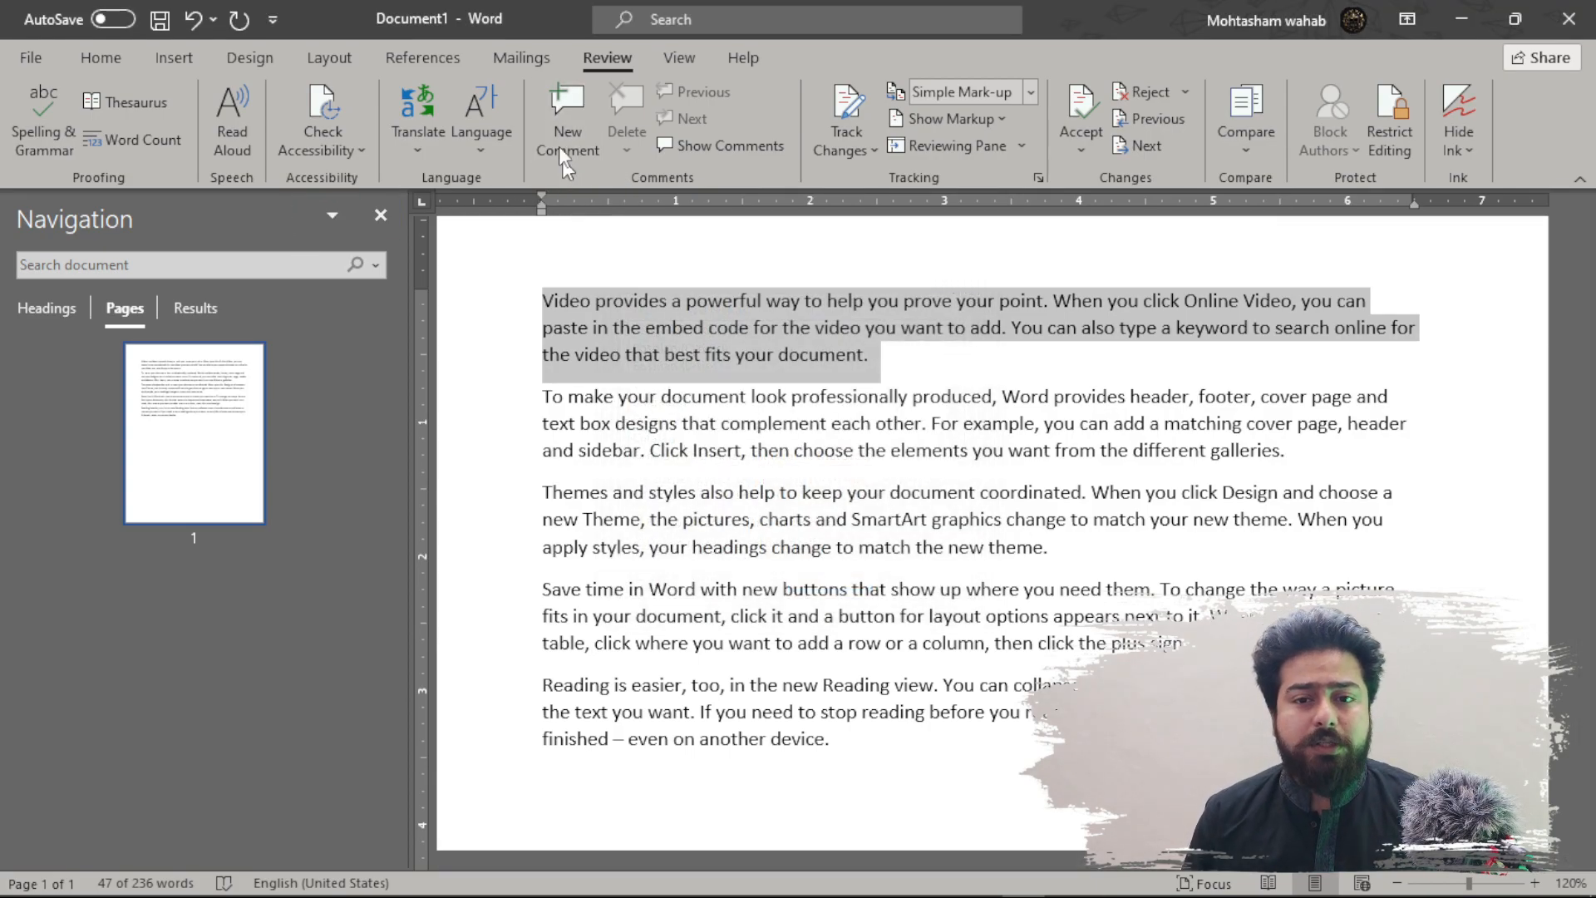
{"action": "left_click", "coordinate": [171, 58]}
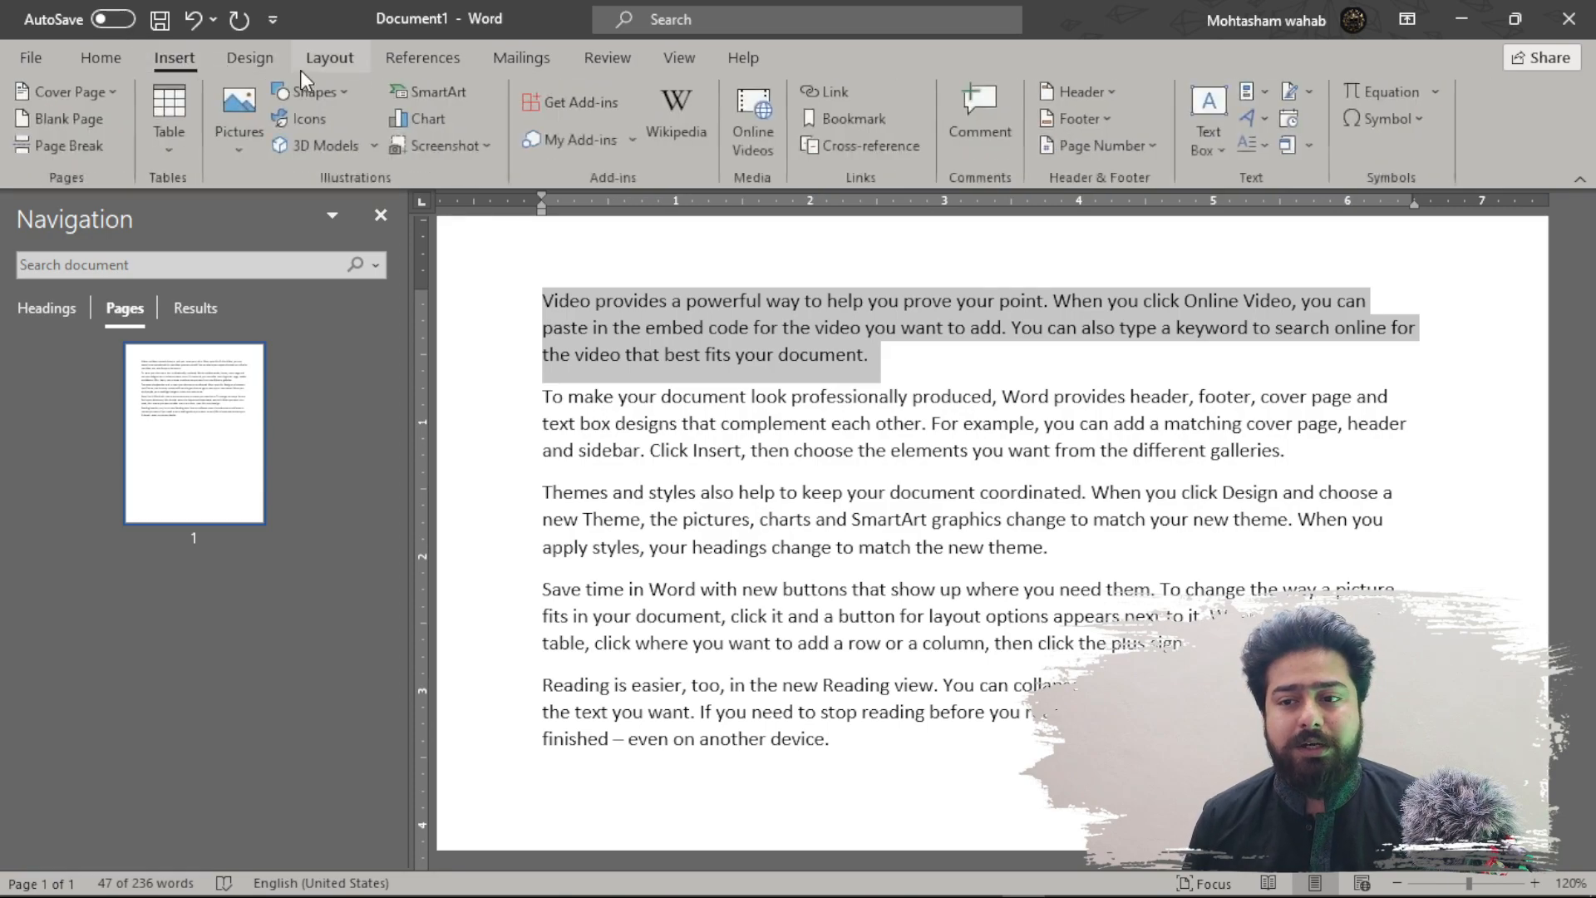
{"action": "left_click", "coordinate": [607, 57]}
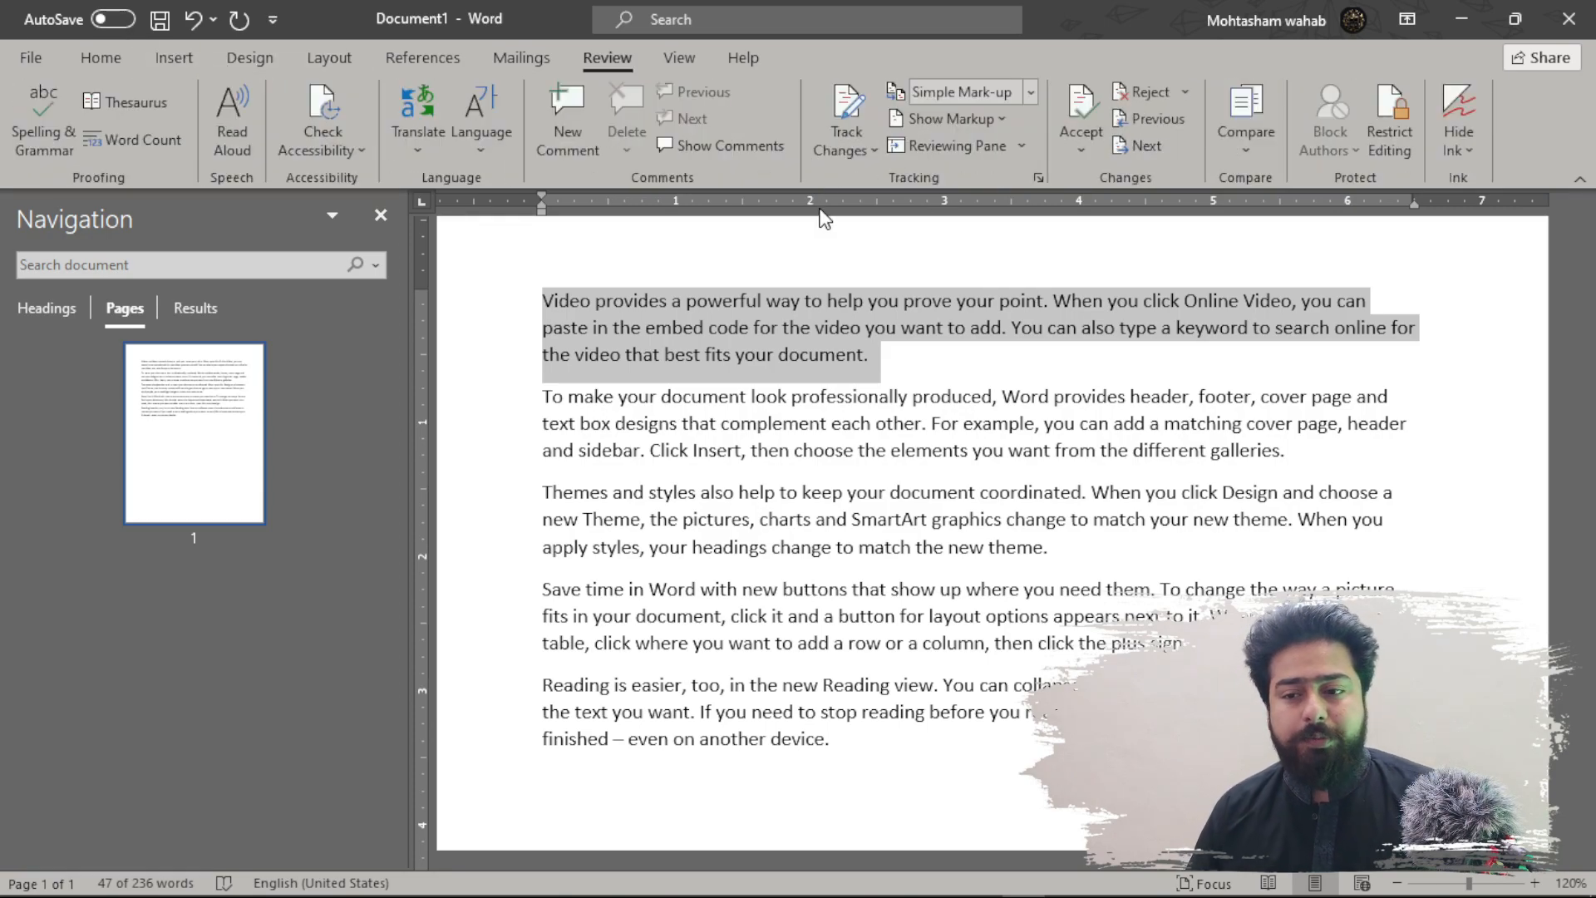
{"action": "left_click", "coordinate": [789, 279]}
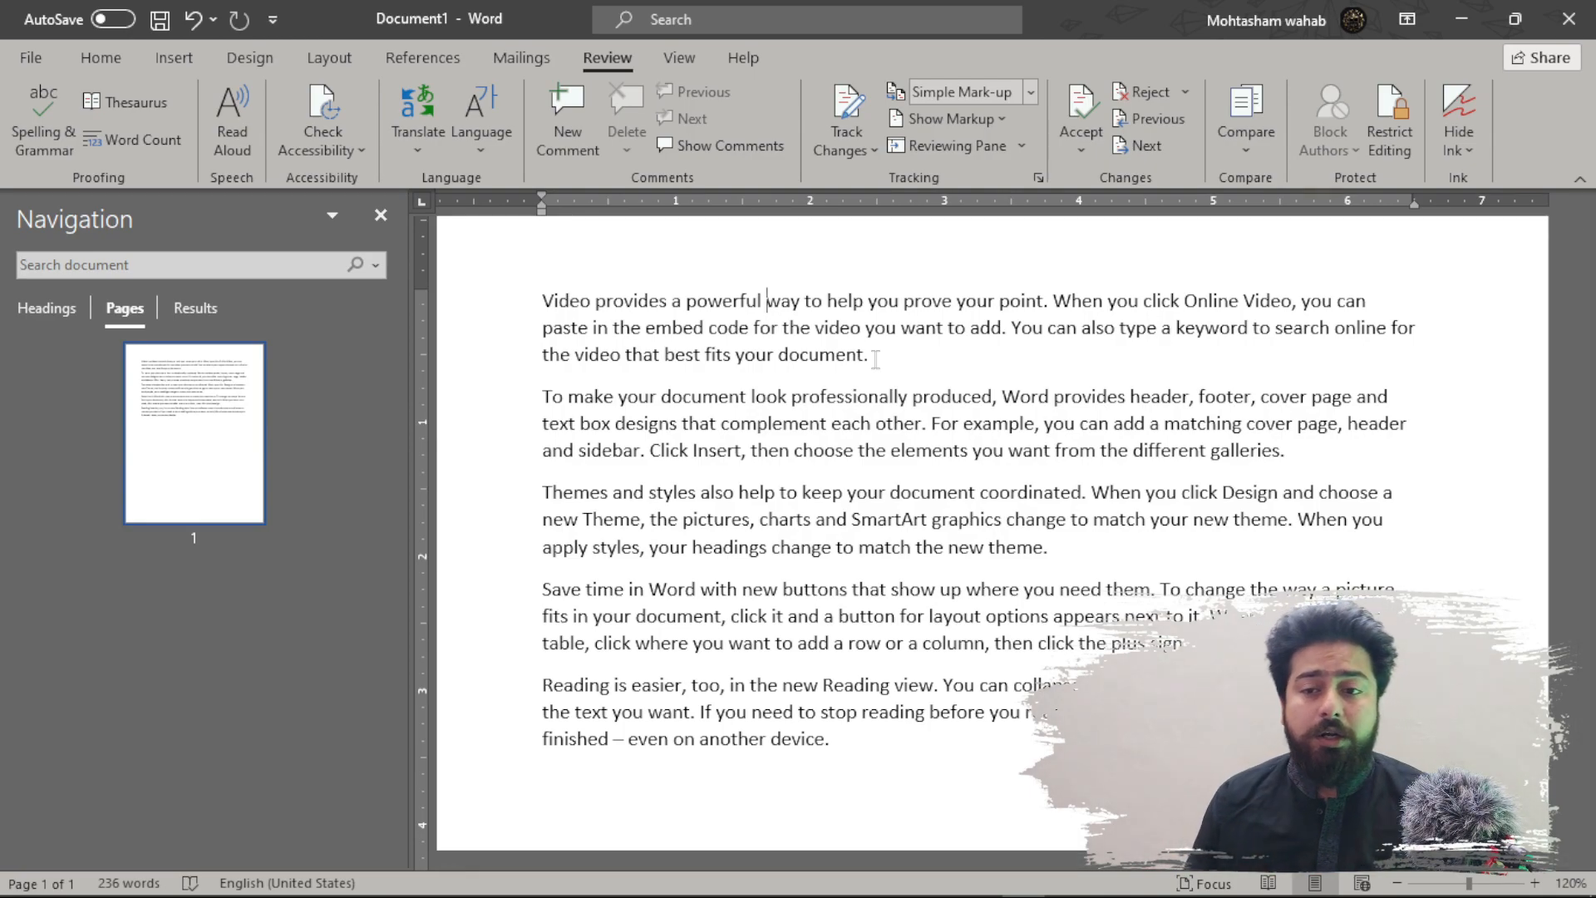
{"action": "left_click", "coordinate": [875, 359]}
{"action": "left_click", "coordinate": [567, 134]}
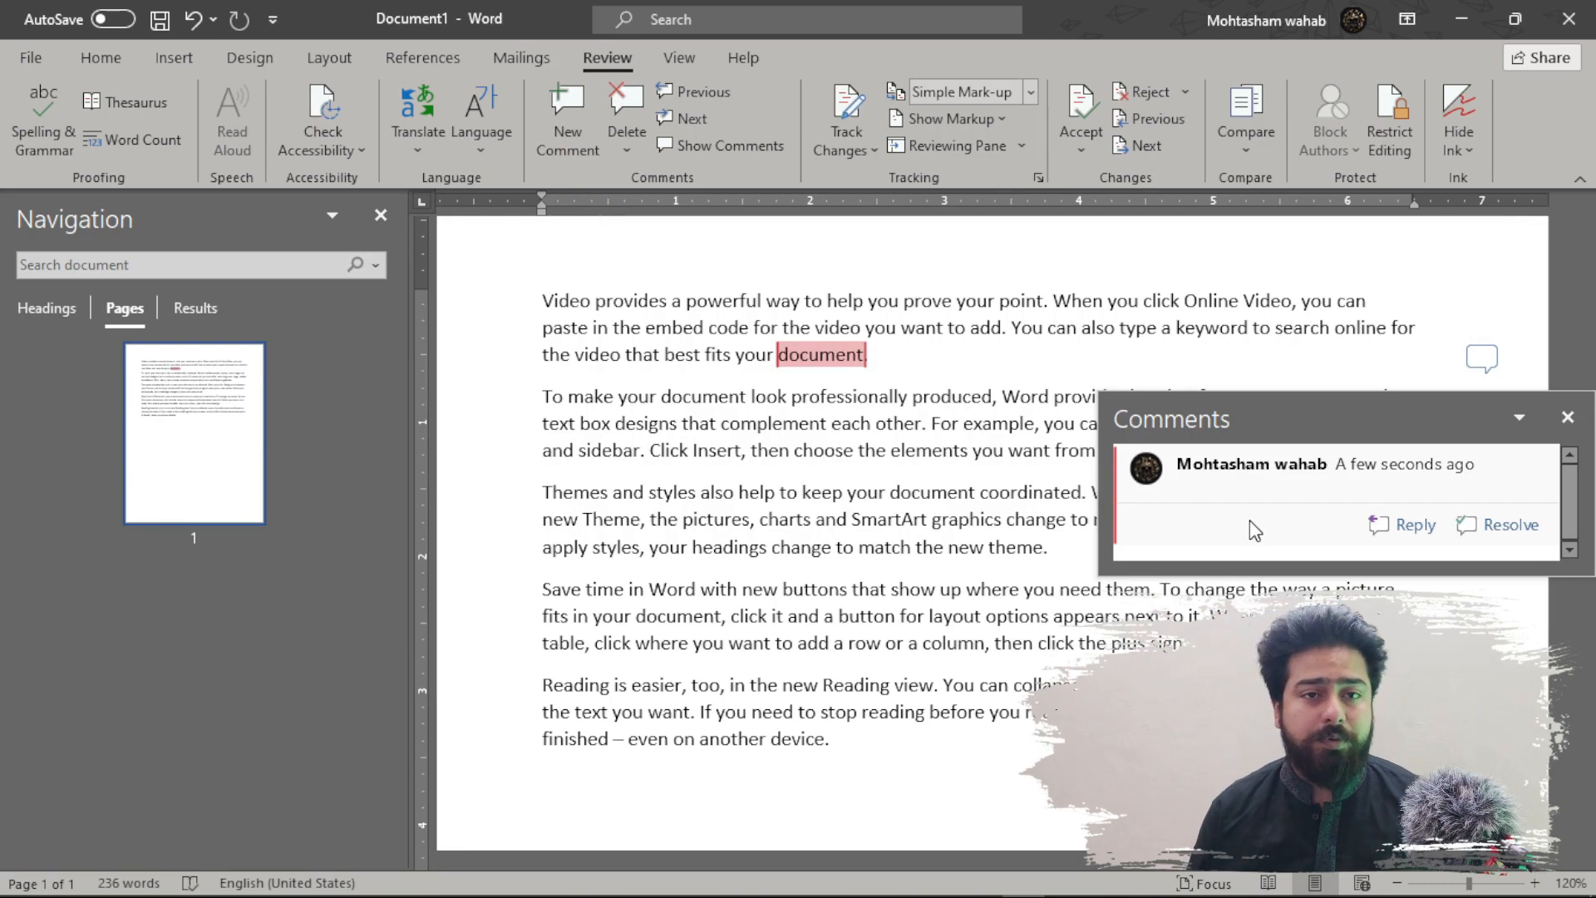
{"action": "type", "text": "dfgvjdfkgj"}
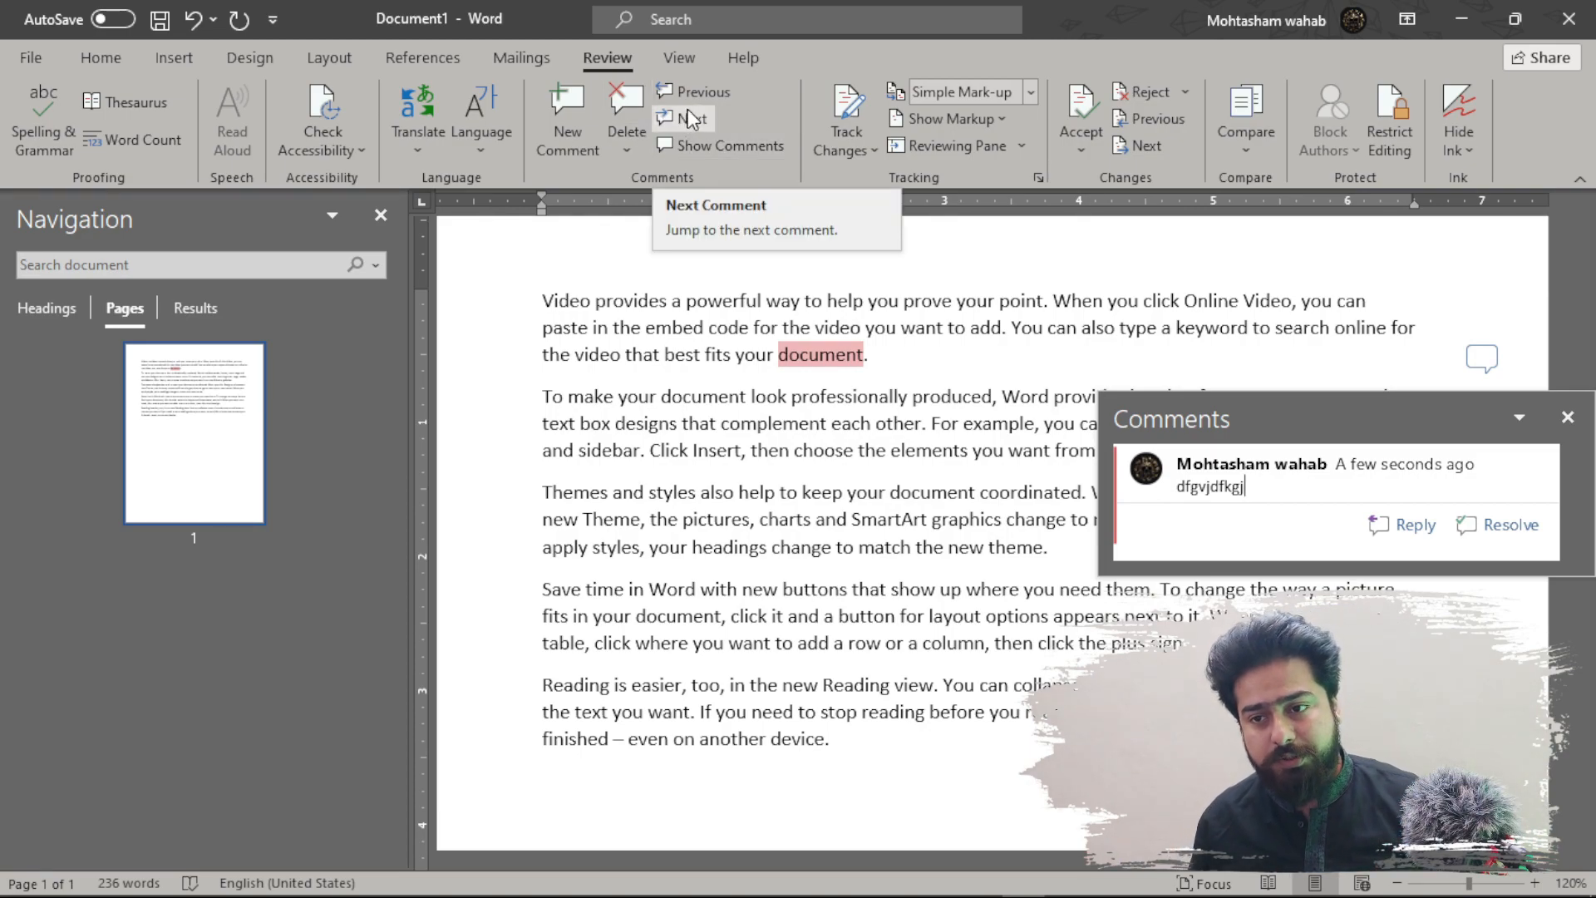
{"action": "left_click", "coordinate": [627, 151]}
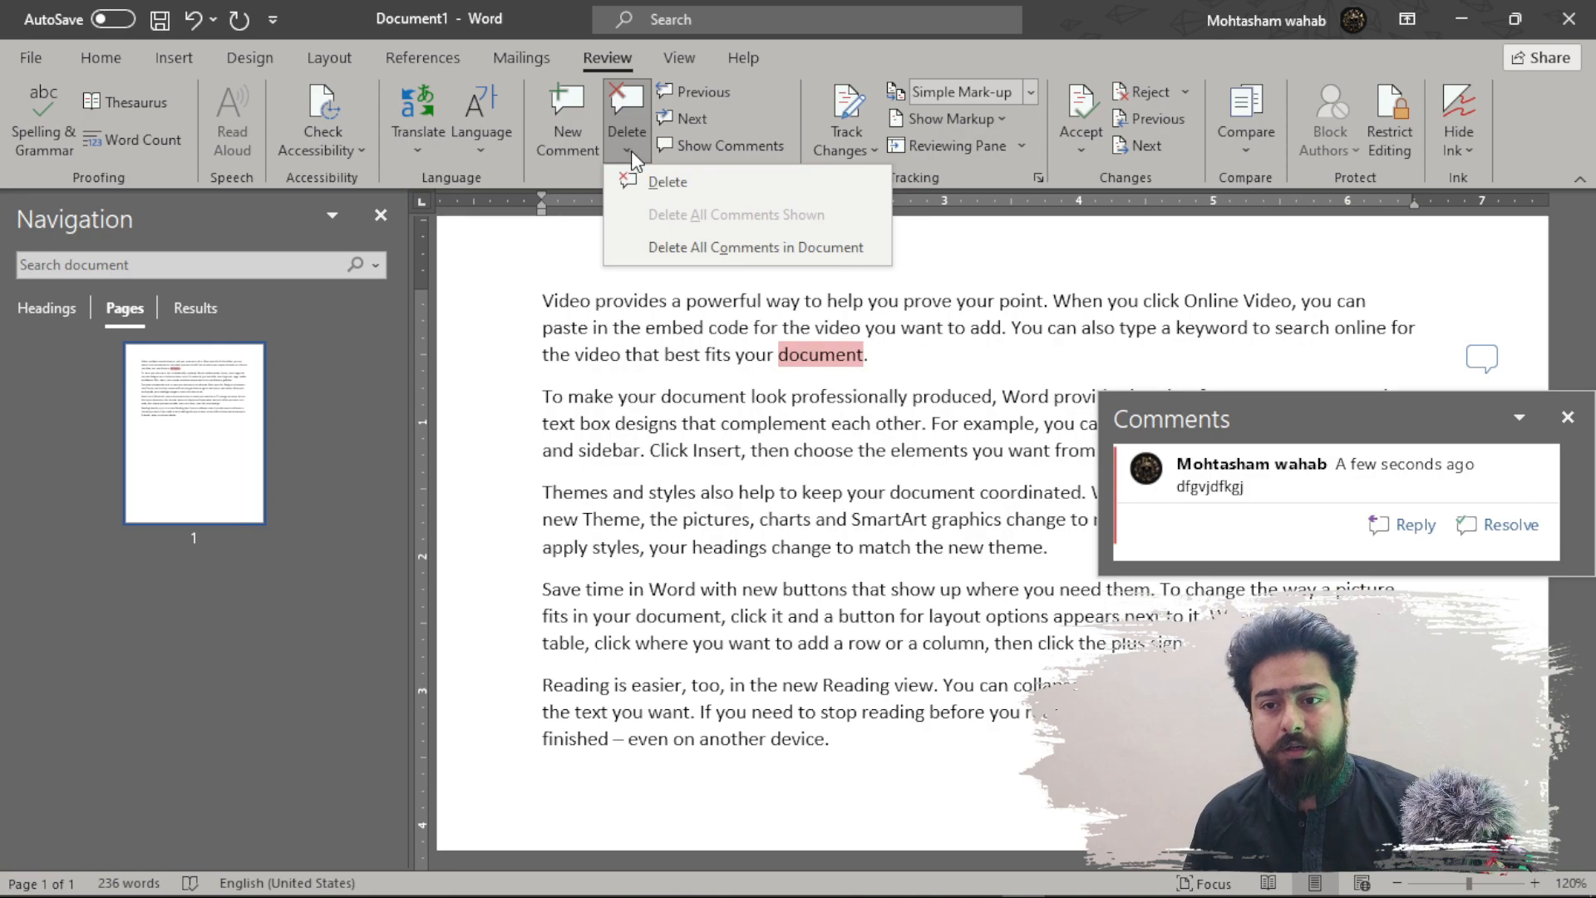
{"action": "left_click", "coordinate": [709, 187]}
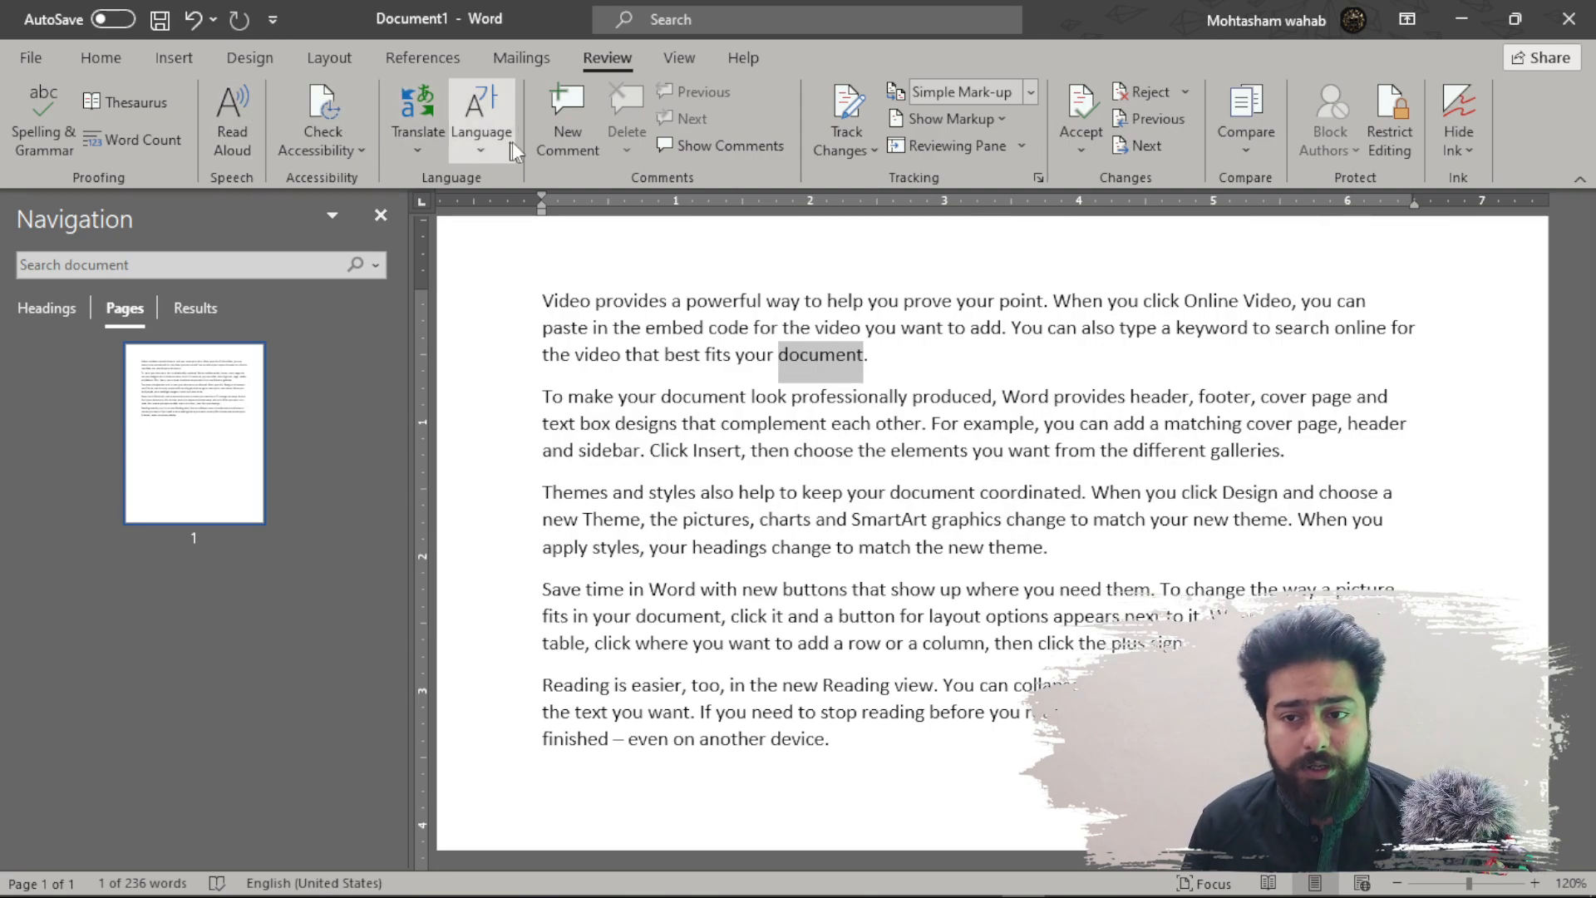
{"action": "left_click", "coordinate": [872, 359]}
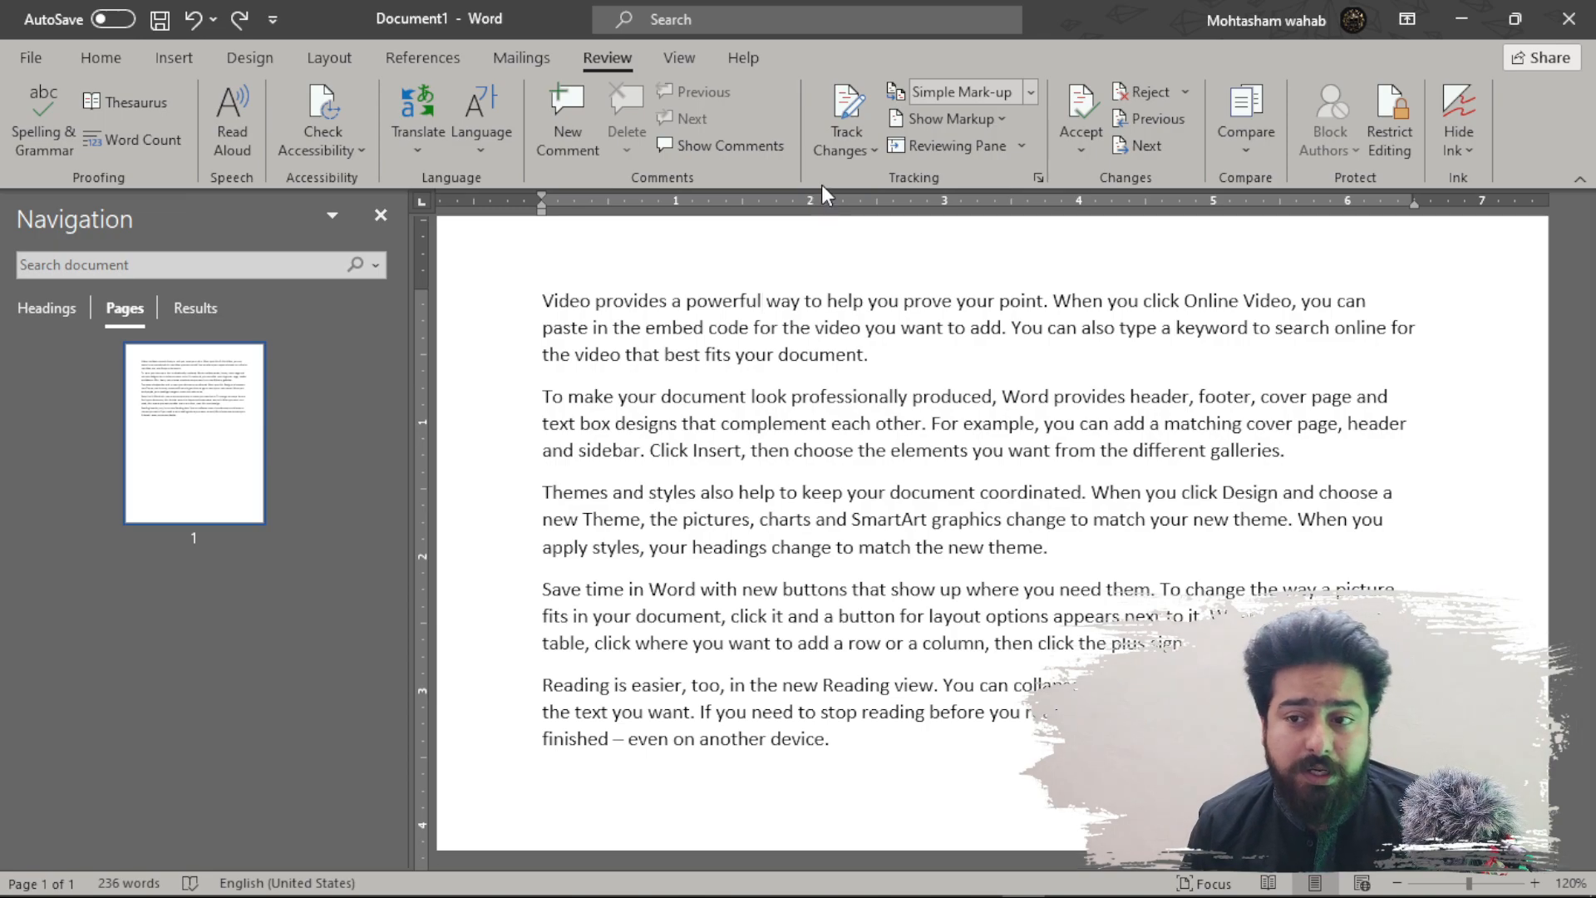
- Turn on Track Changes for the document
{"action": "left_click", "coordinate": [852, 151]}
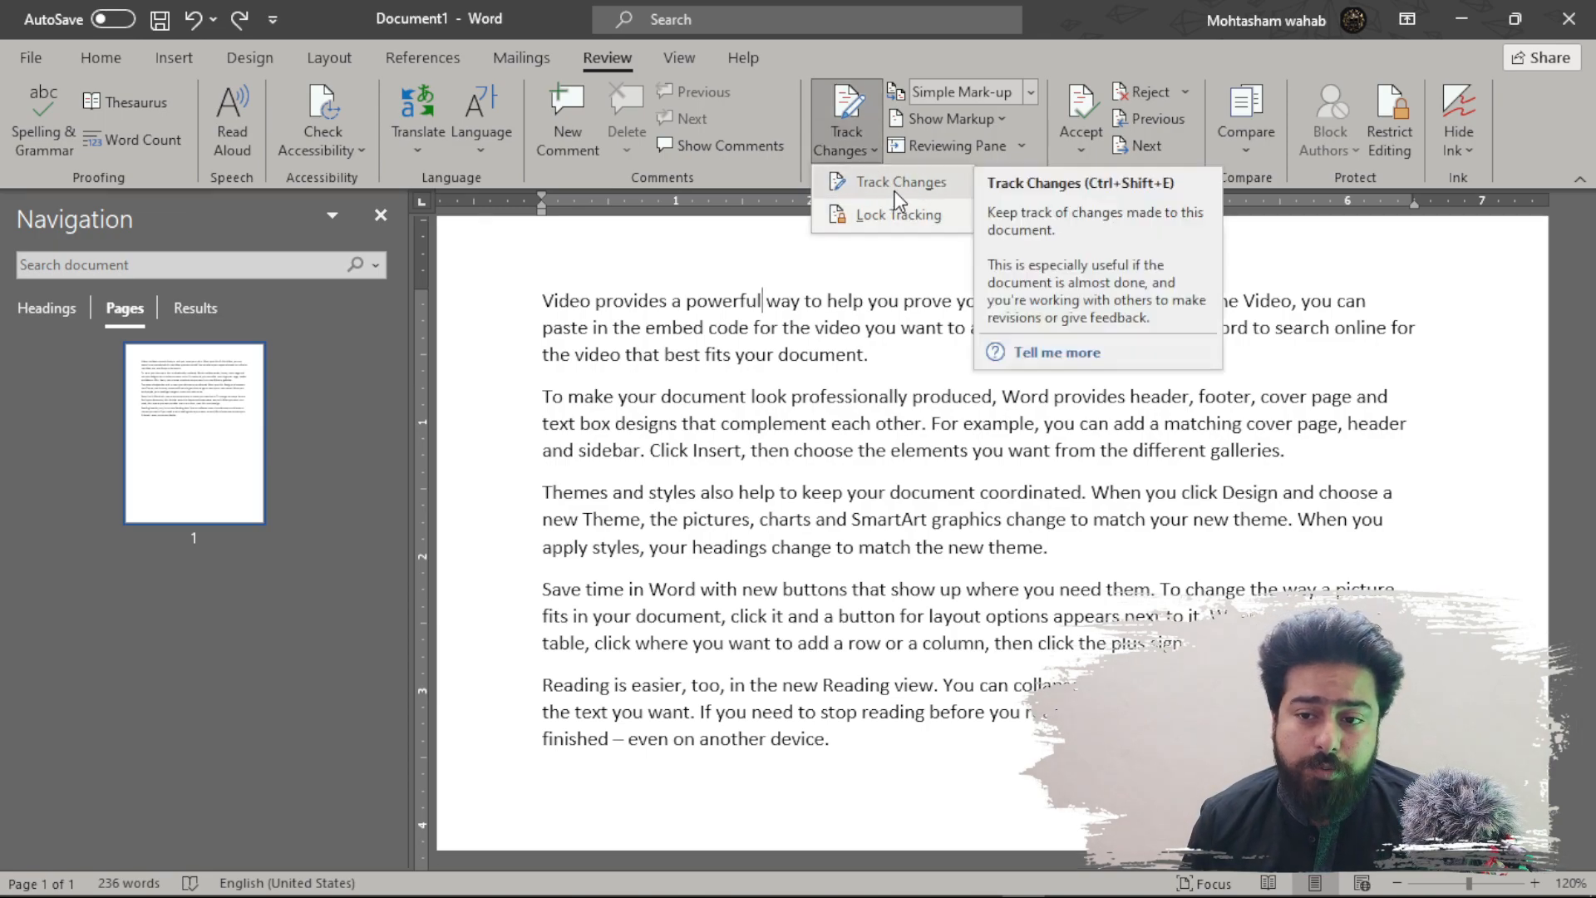
{"action": "left_click", "coordinate": [731, 260]}
{"action": "left_click", "coordinate": [958, 773]}
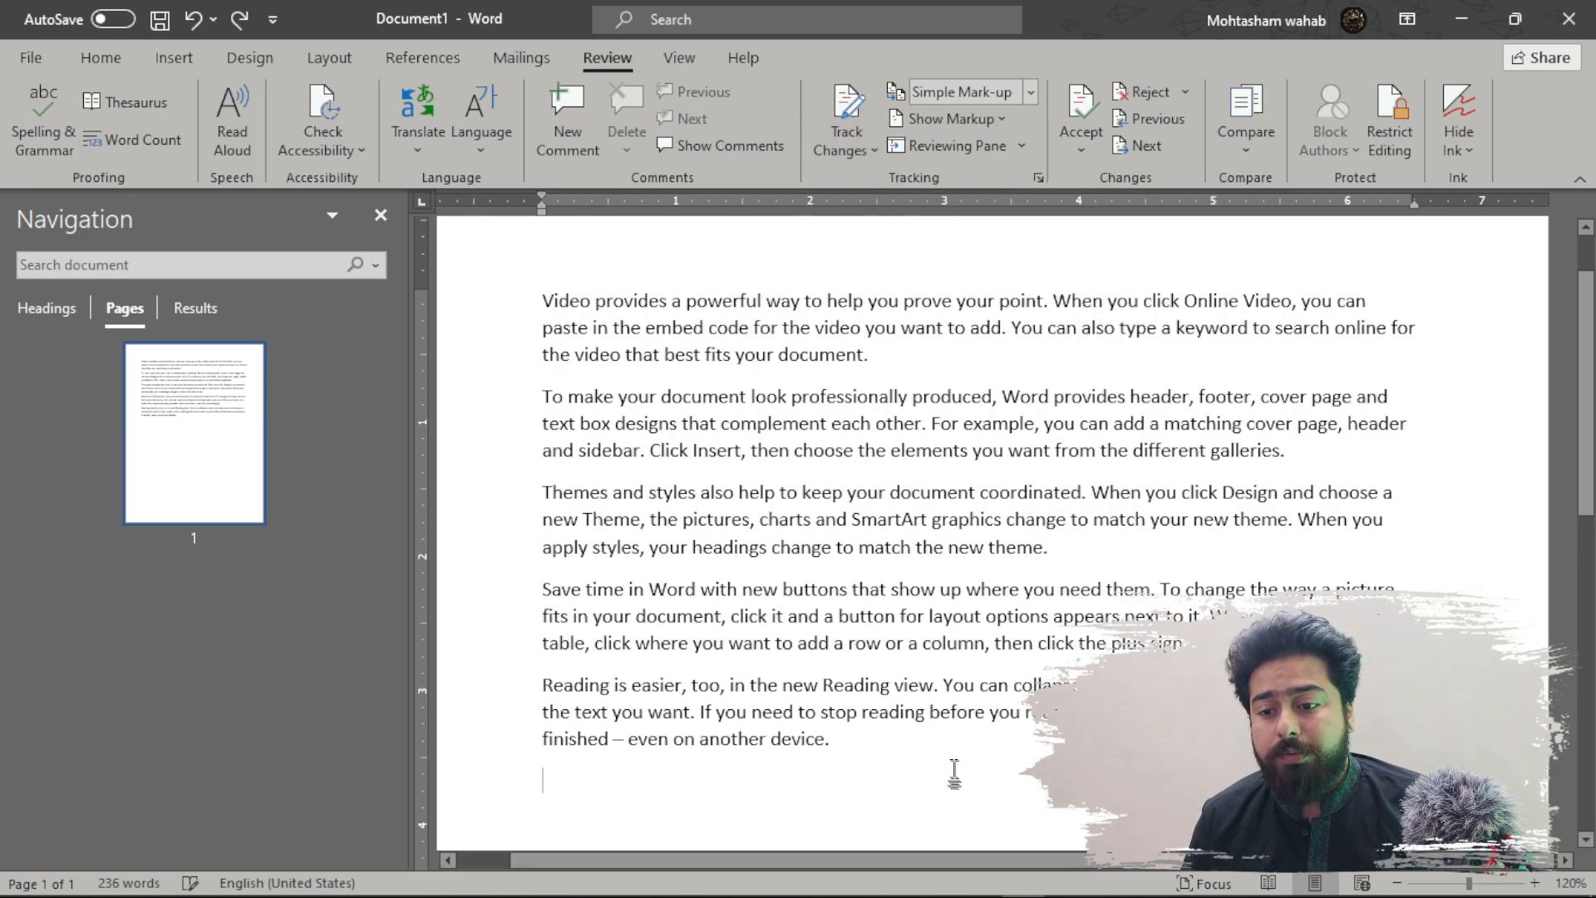
{"action": "left_click", "coordinate": [856, 104]}
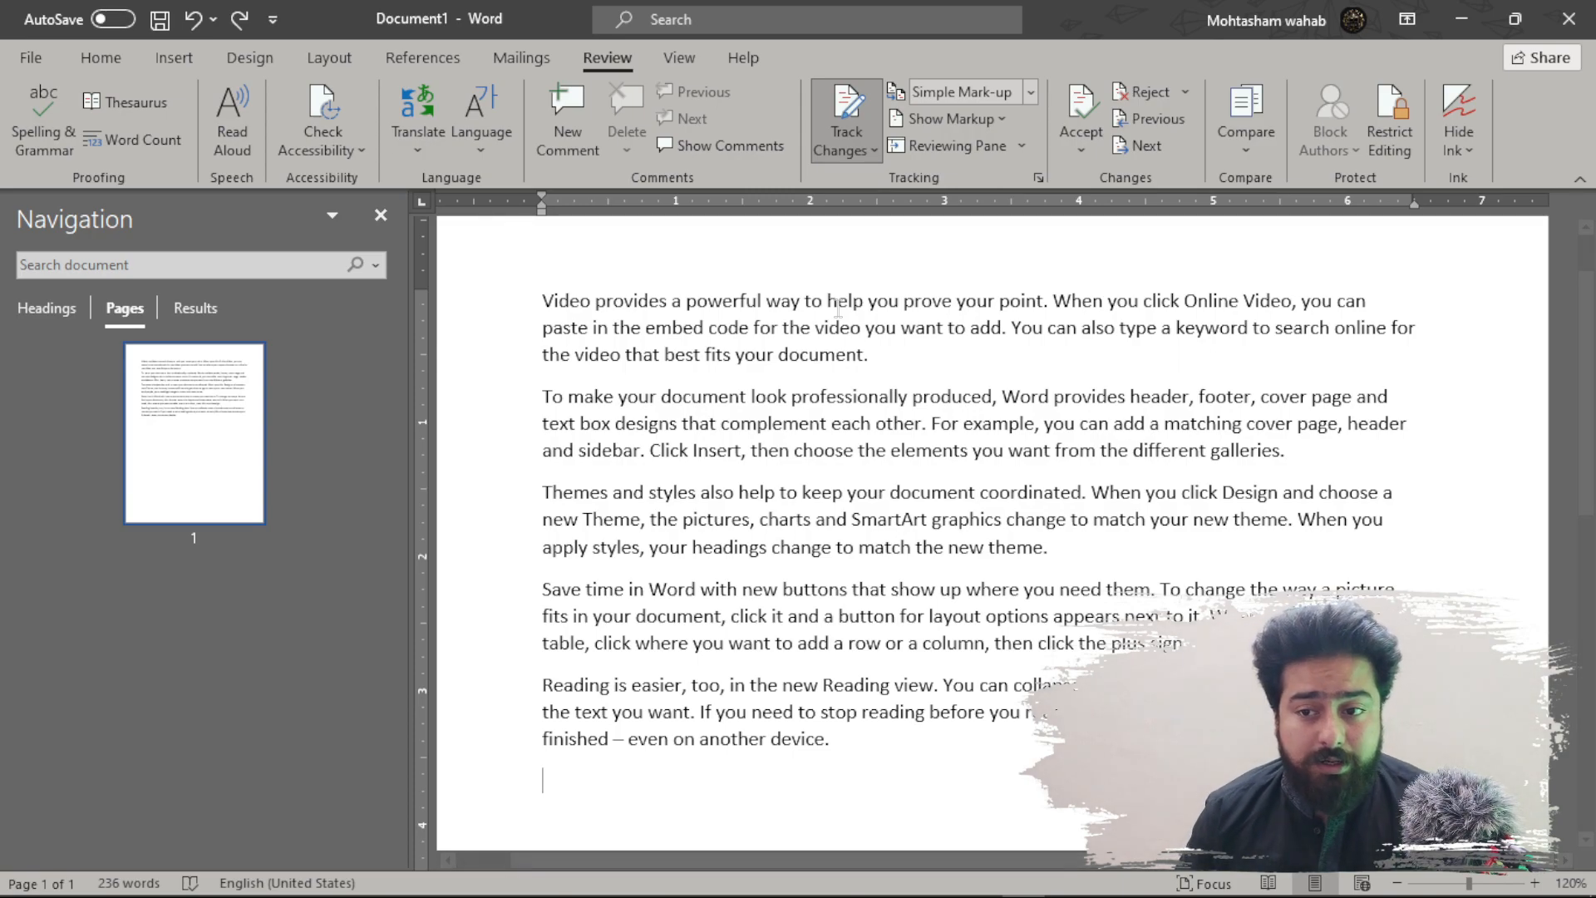
- Make tracked edits: powerful to Strong, Themes to Style, and append 'And this is a demo line.'
{"action": "left_click_drag", "start_coordinate": [766, 301], "coordinate": [686, 301]}
{"action": "key", "text": "Delete"}
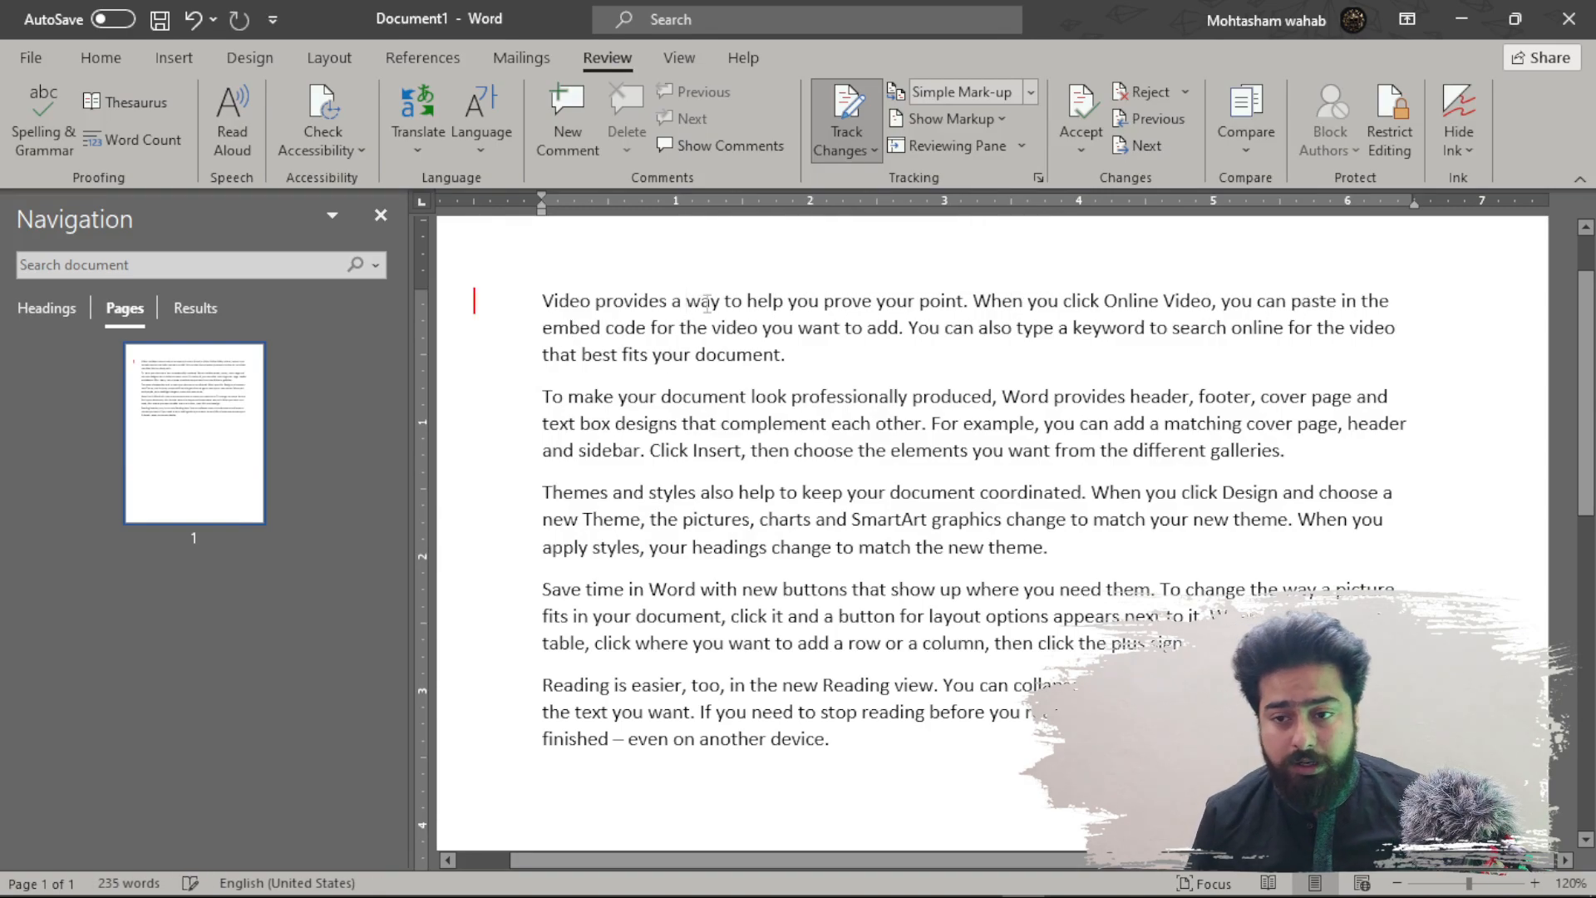
{"action": "type", "text": "Strong"}
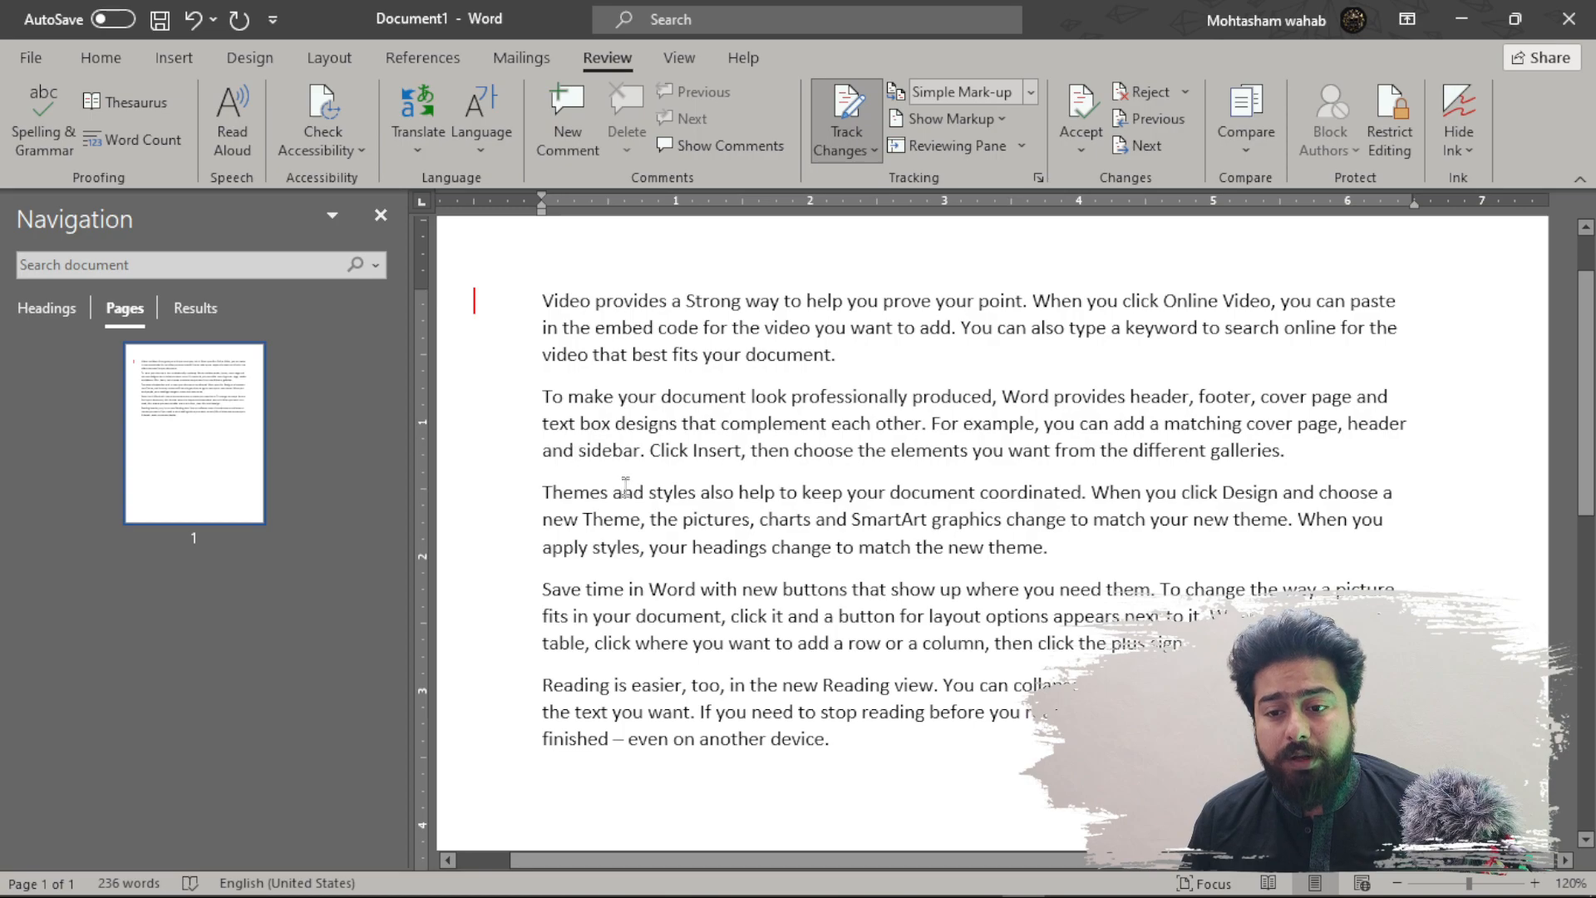
{"action": "left_click_drag", "start_coordinate": [608, 494], "coordinate": [542, 488]}
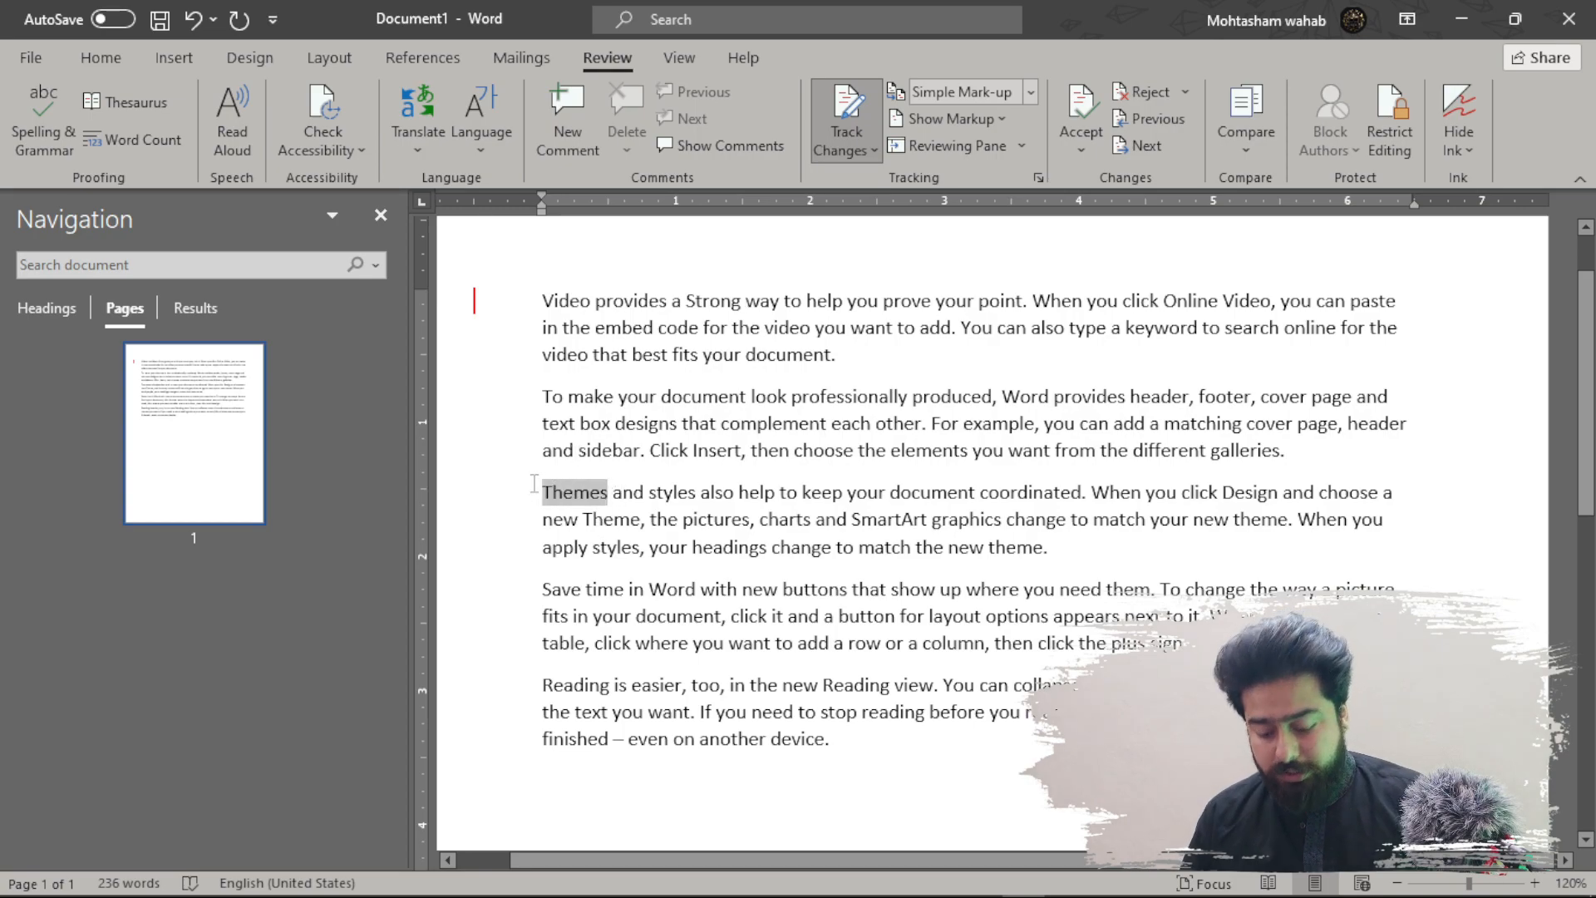
{"action": "key", "text": "Delete"}
{"action": "type", "text": "Style"}
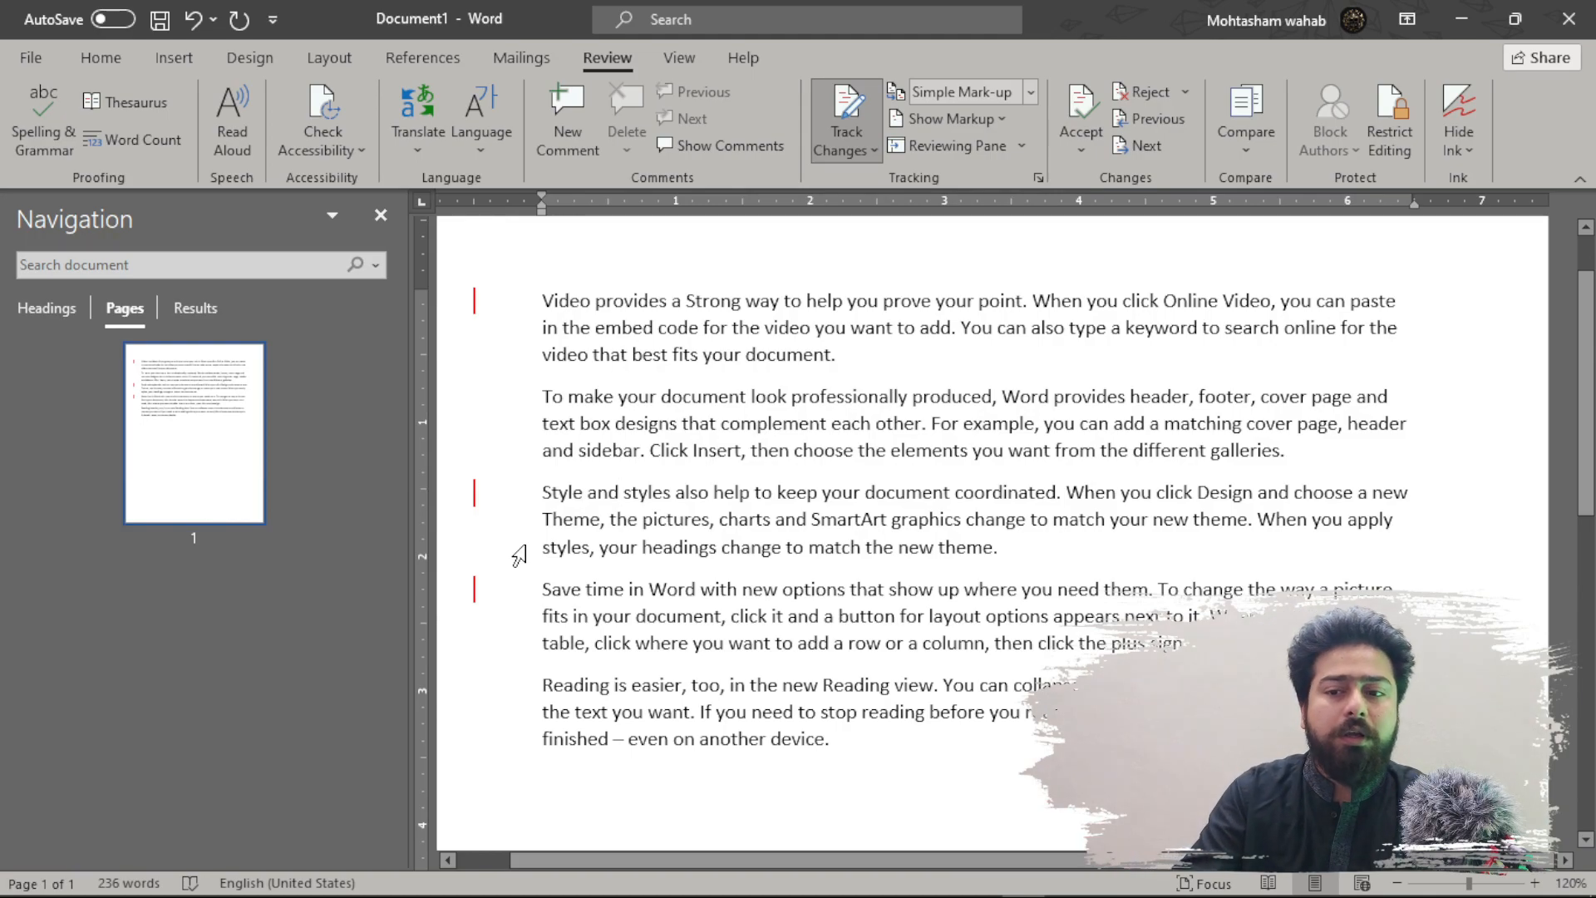
{"action": "left_click", "coordinate": [856, 354]}
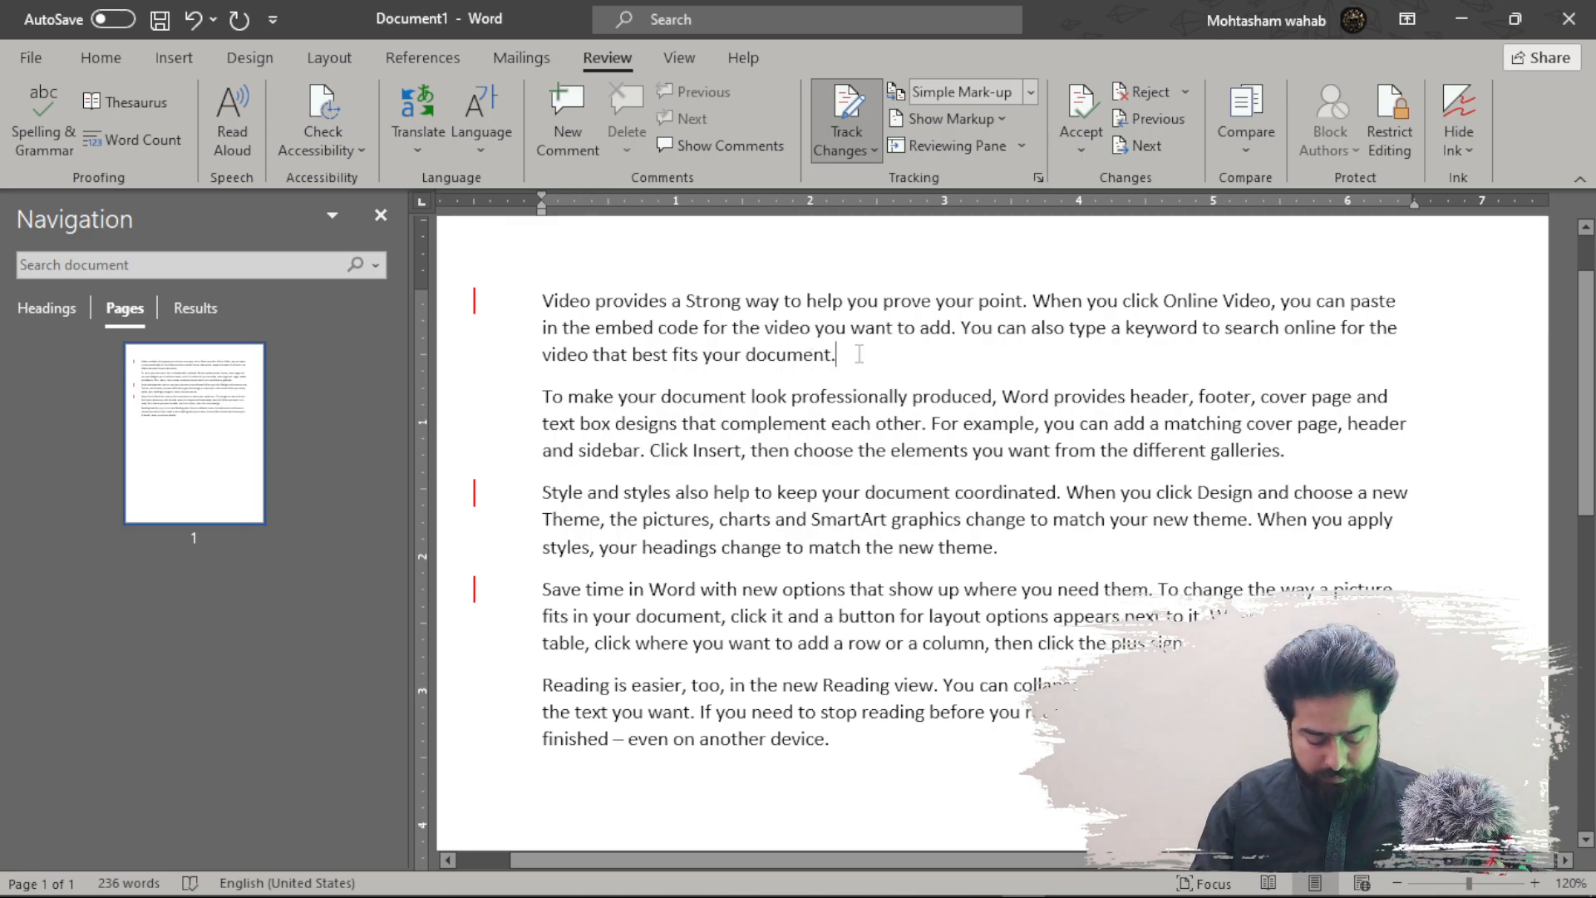
{"action": "type", "text": "And t"}
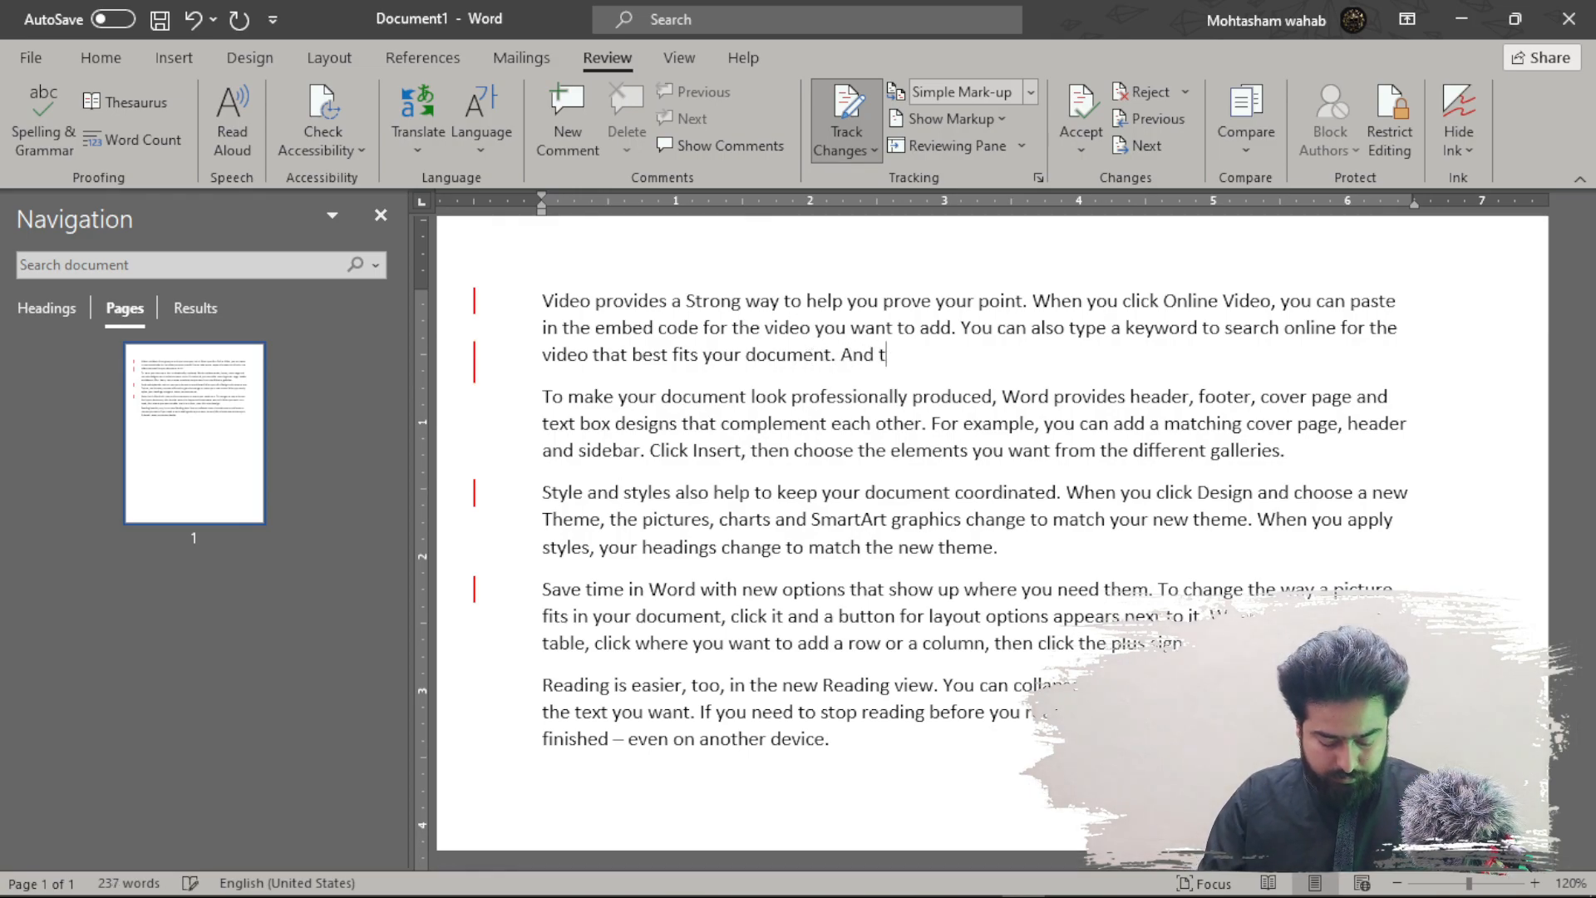
{"action": "type", "text": "his is a demo"}
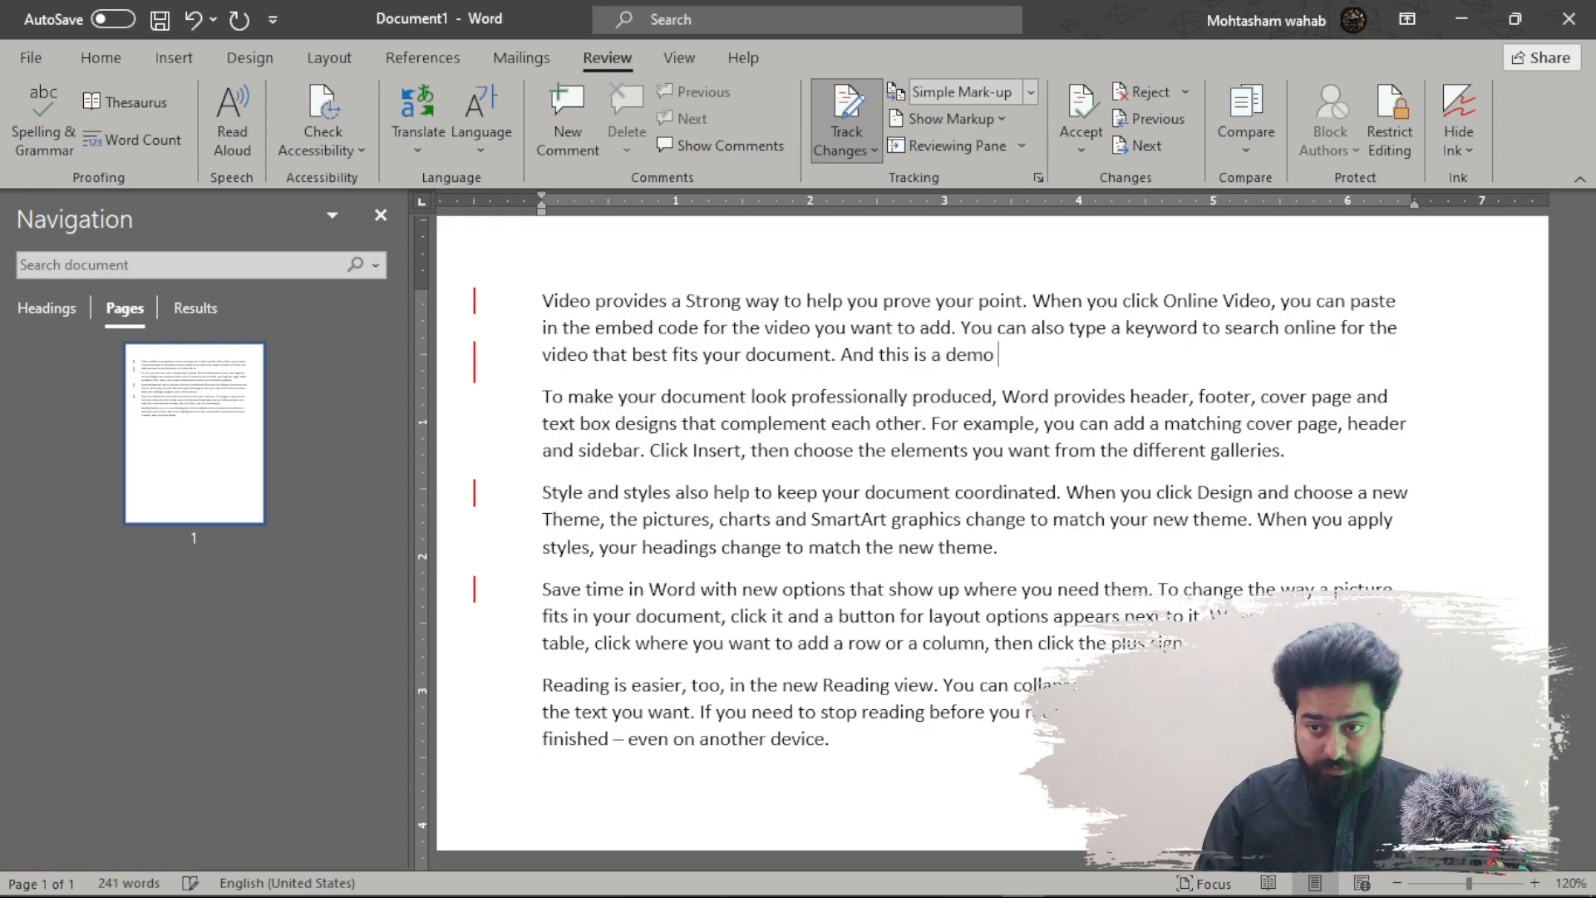
{"action": "type", "text": " line "}
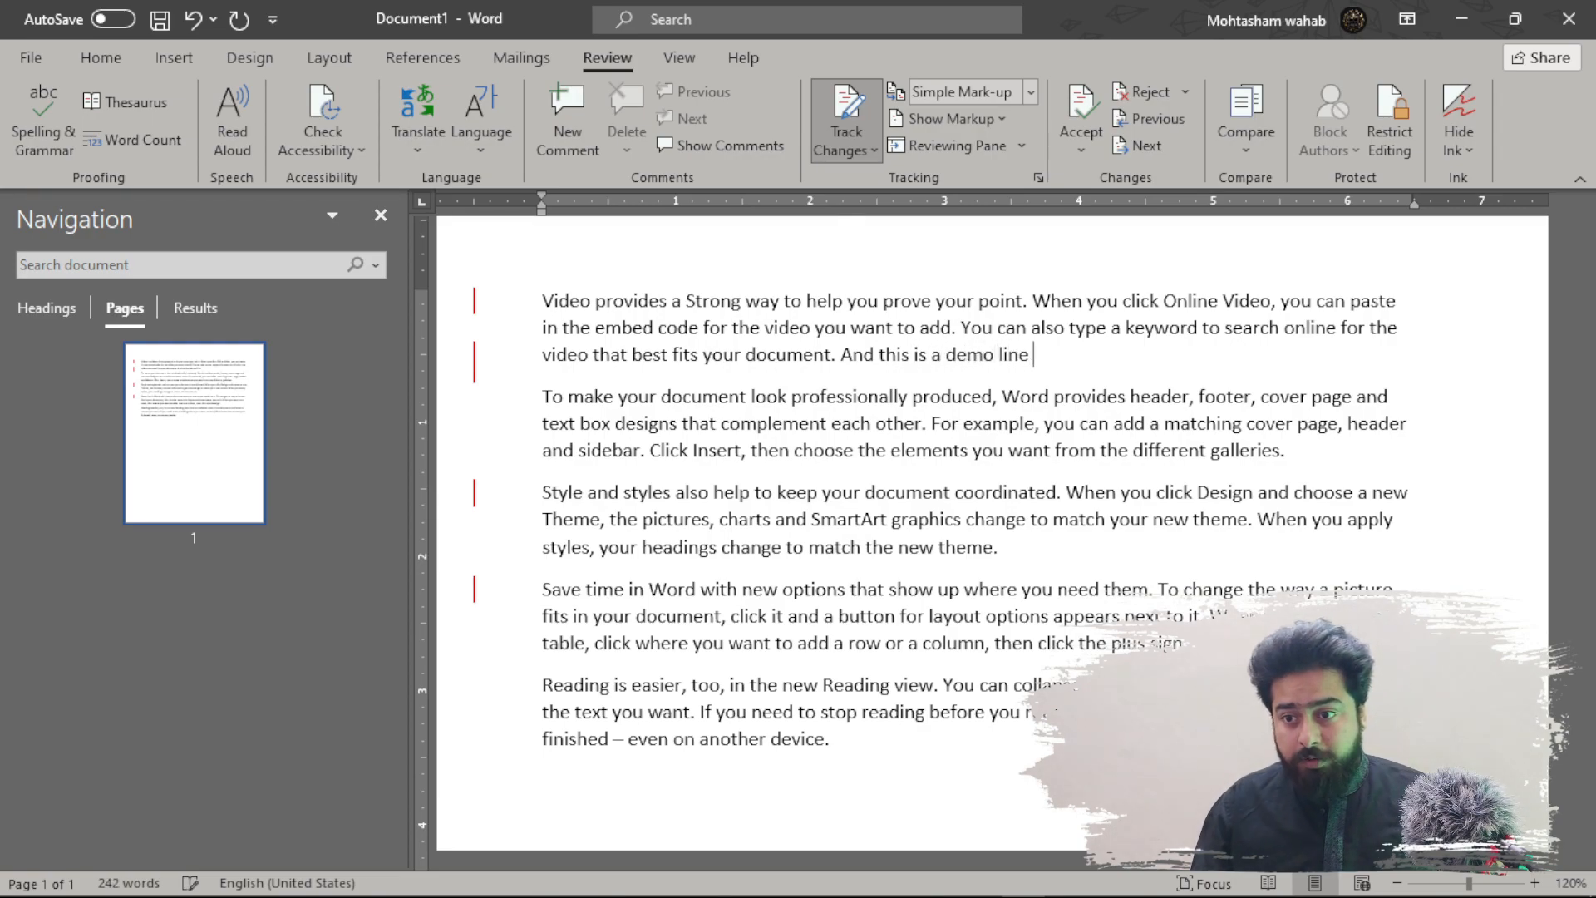
{"action": "type", "text": "."}
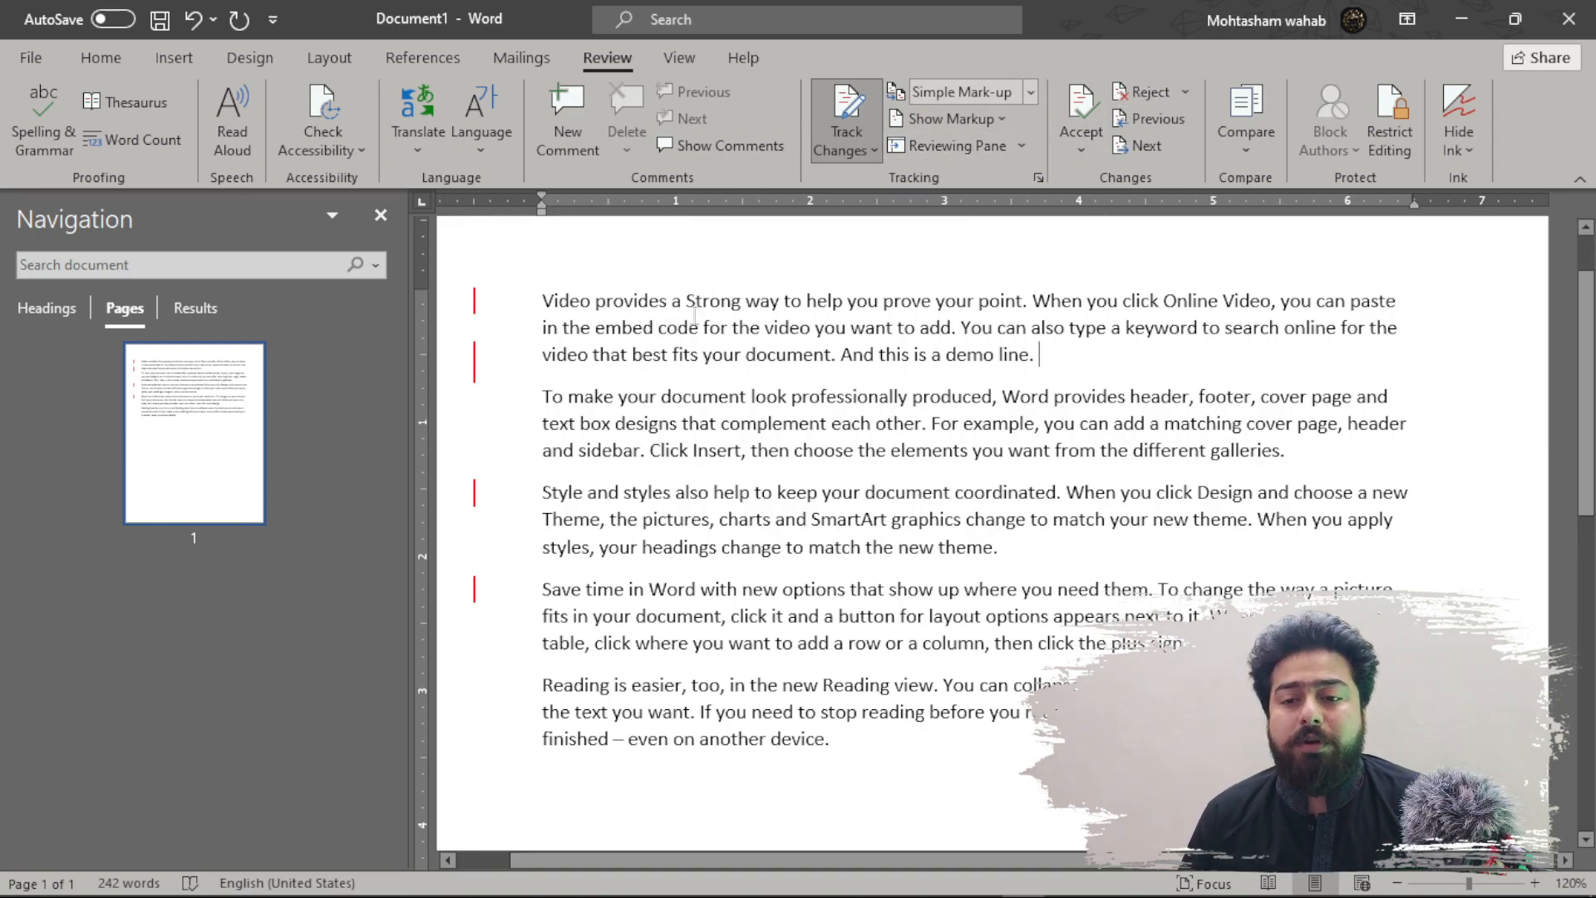
- Switch the markup view through All Markup, No Markup and Original, ending on All Markup
{"action": "left_click", "coordinate": [1036, 92]}
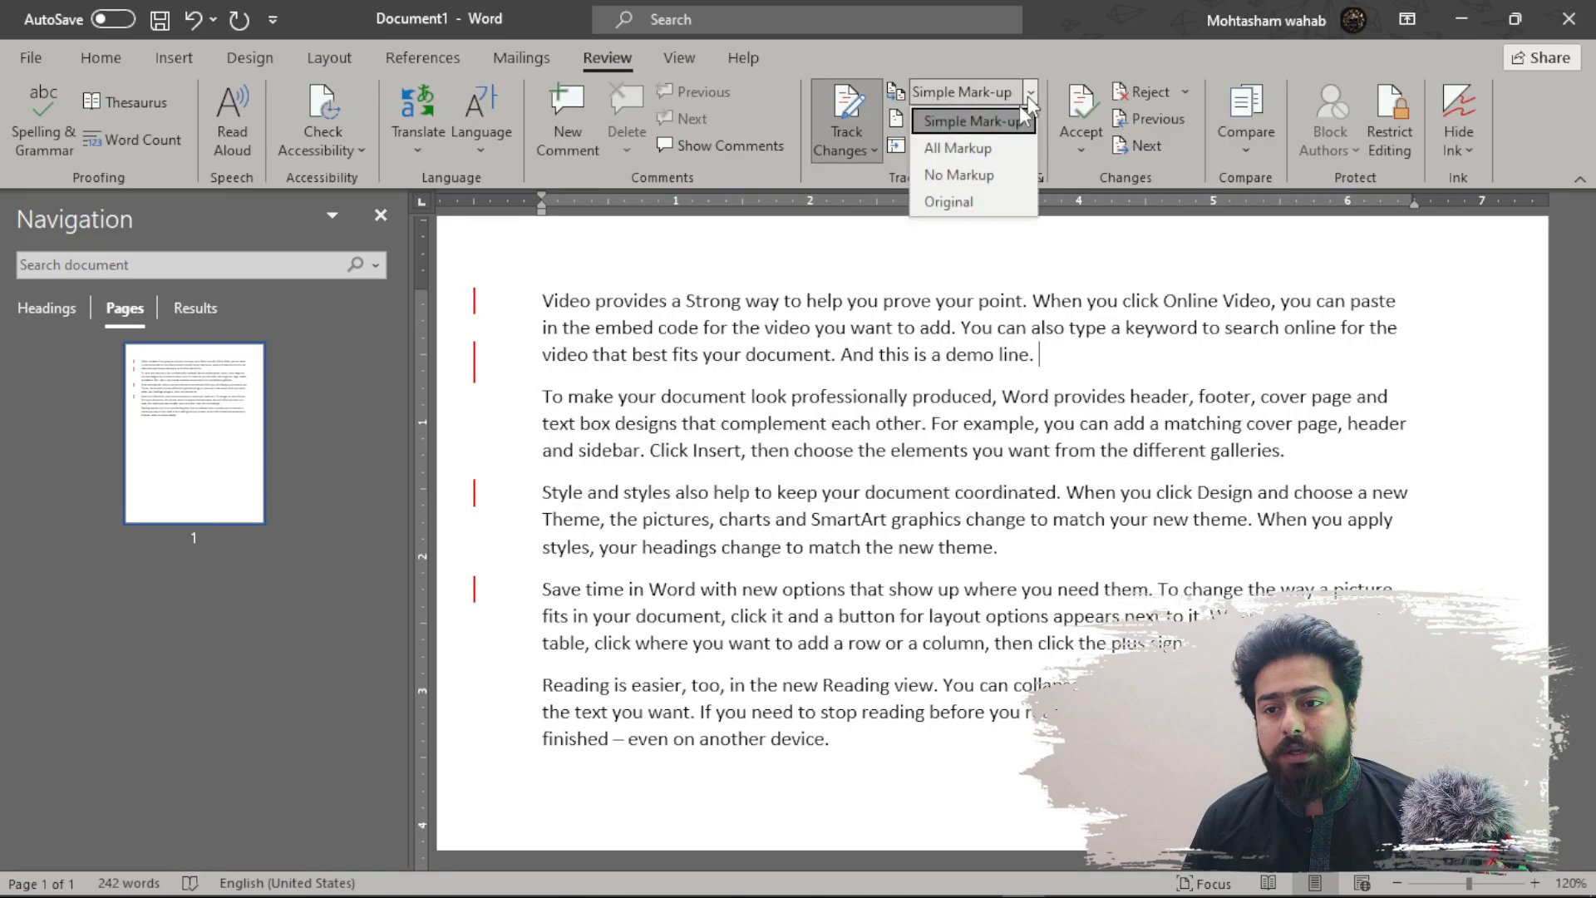
{"action": "left_click", "coordinate": [979, 142]}
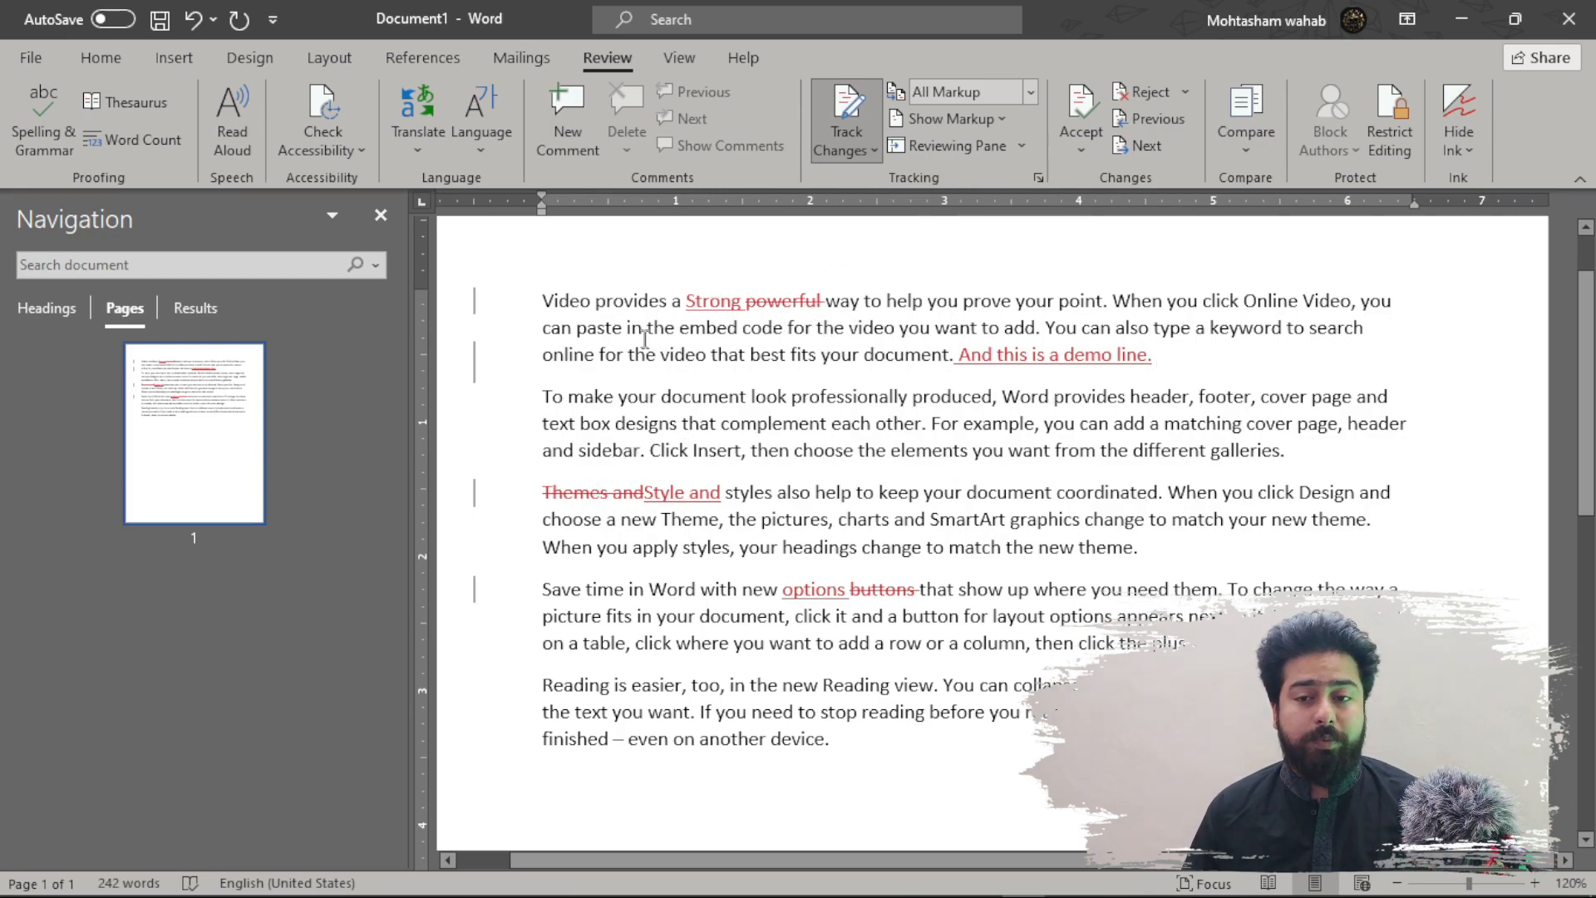
{"action": "left_click", "coordinate": [1030, 91]}
{"action": "left_click", "coordinate": [992, 168]}
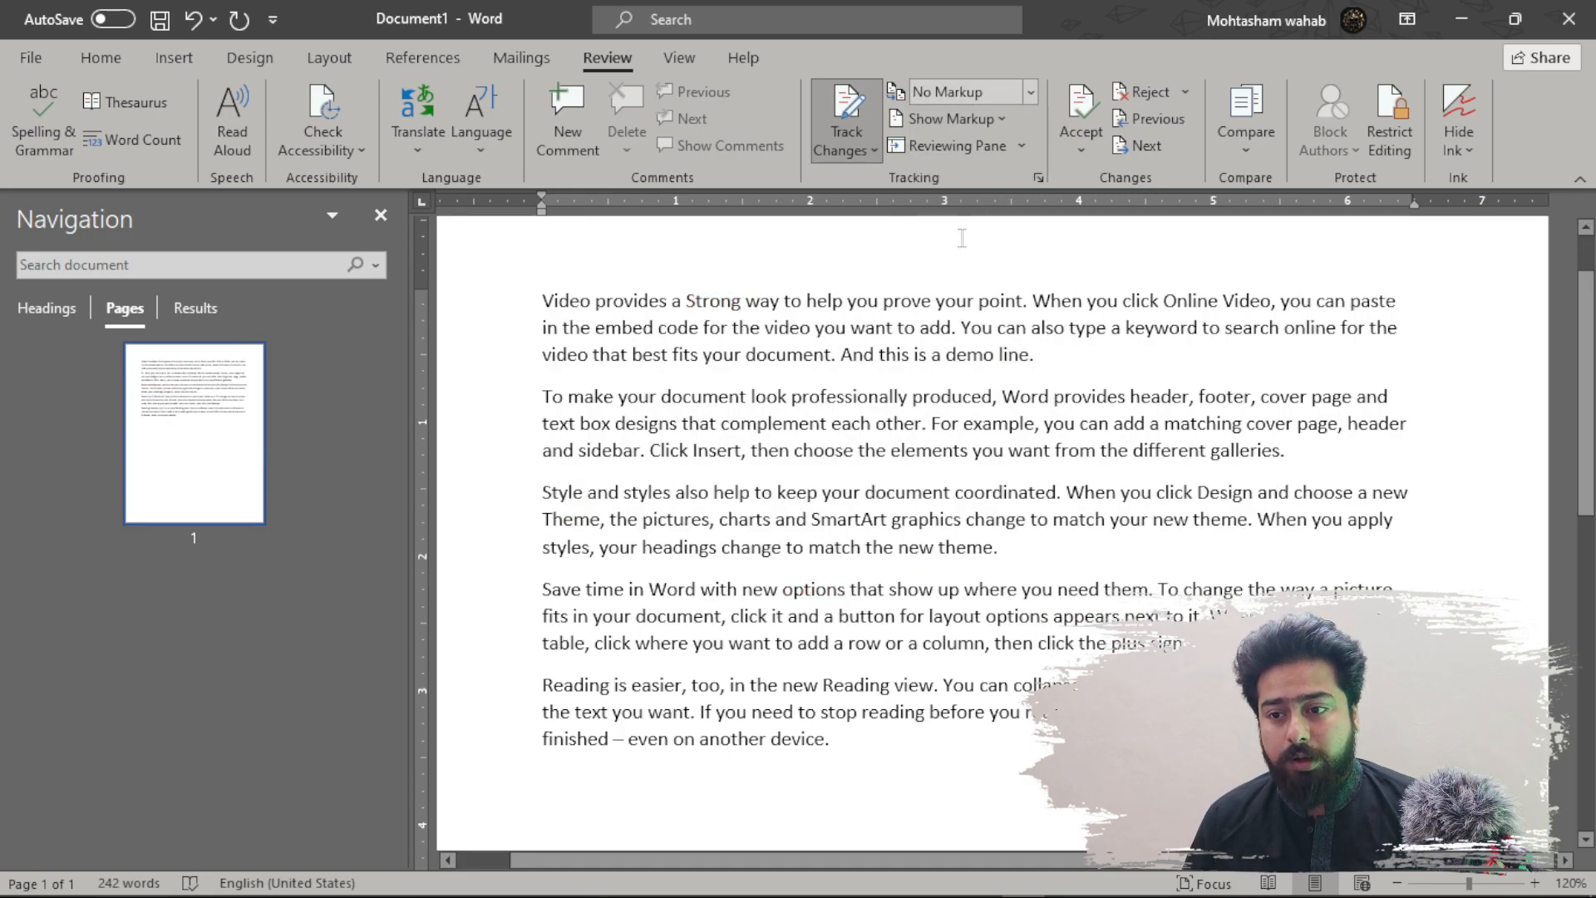
{"action": "left_click", "coordinate": [1028, 91]}
{"action": "left_click", "coordinate": [952, 202]}
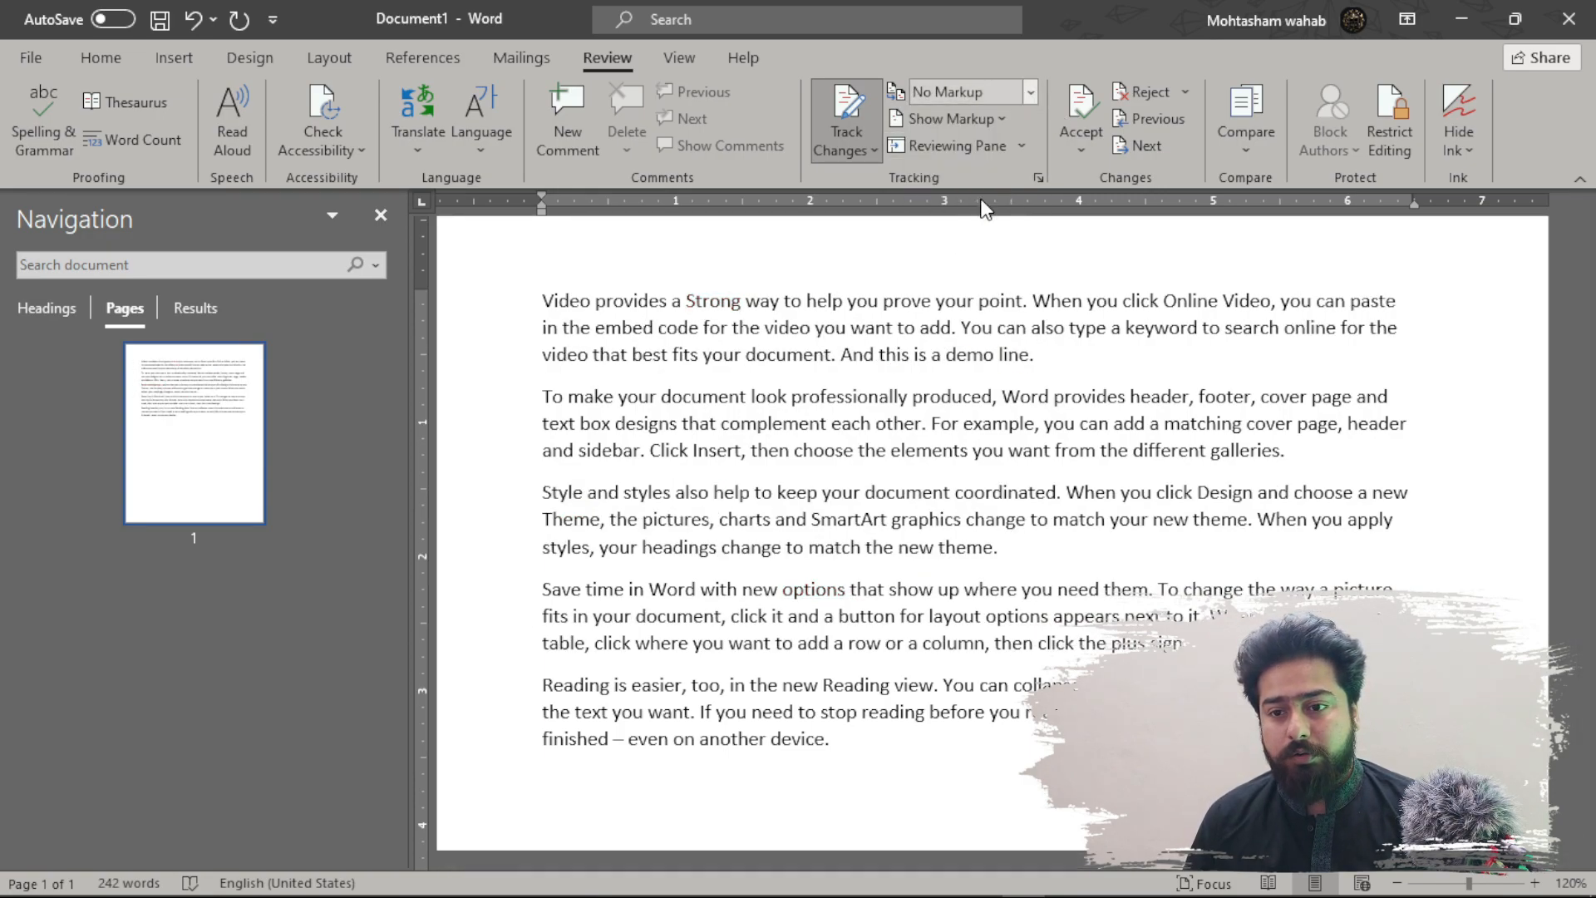
{"action": "left_click", "coordinate": [1035, 88]}
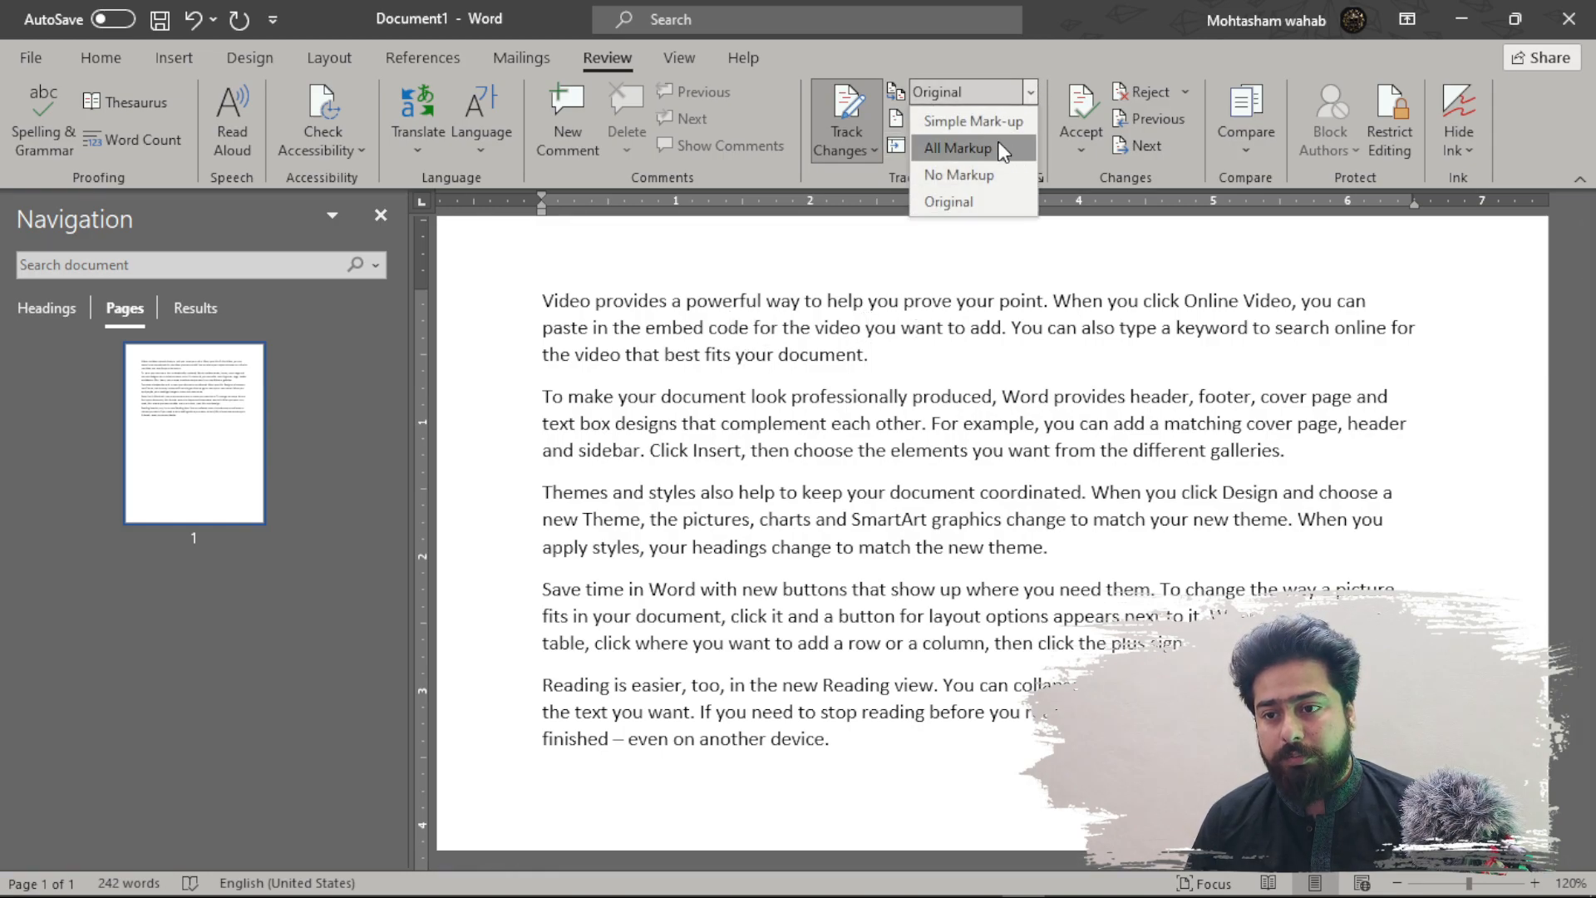
{"action": "left_click", "coordinate": [958, 148]}
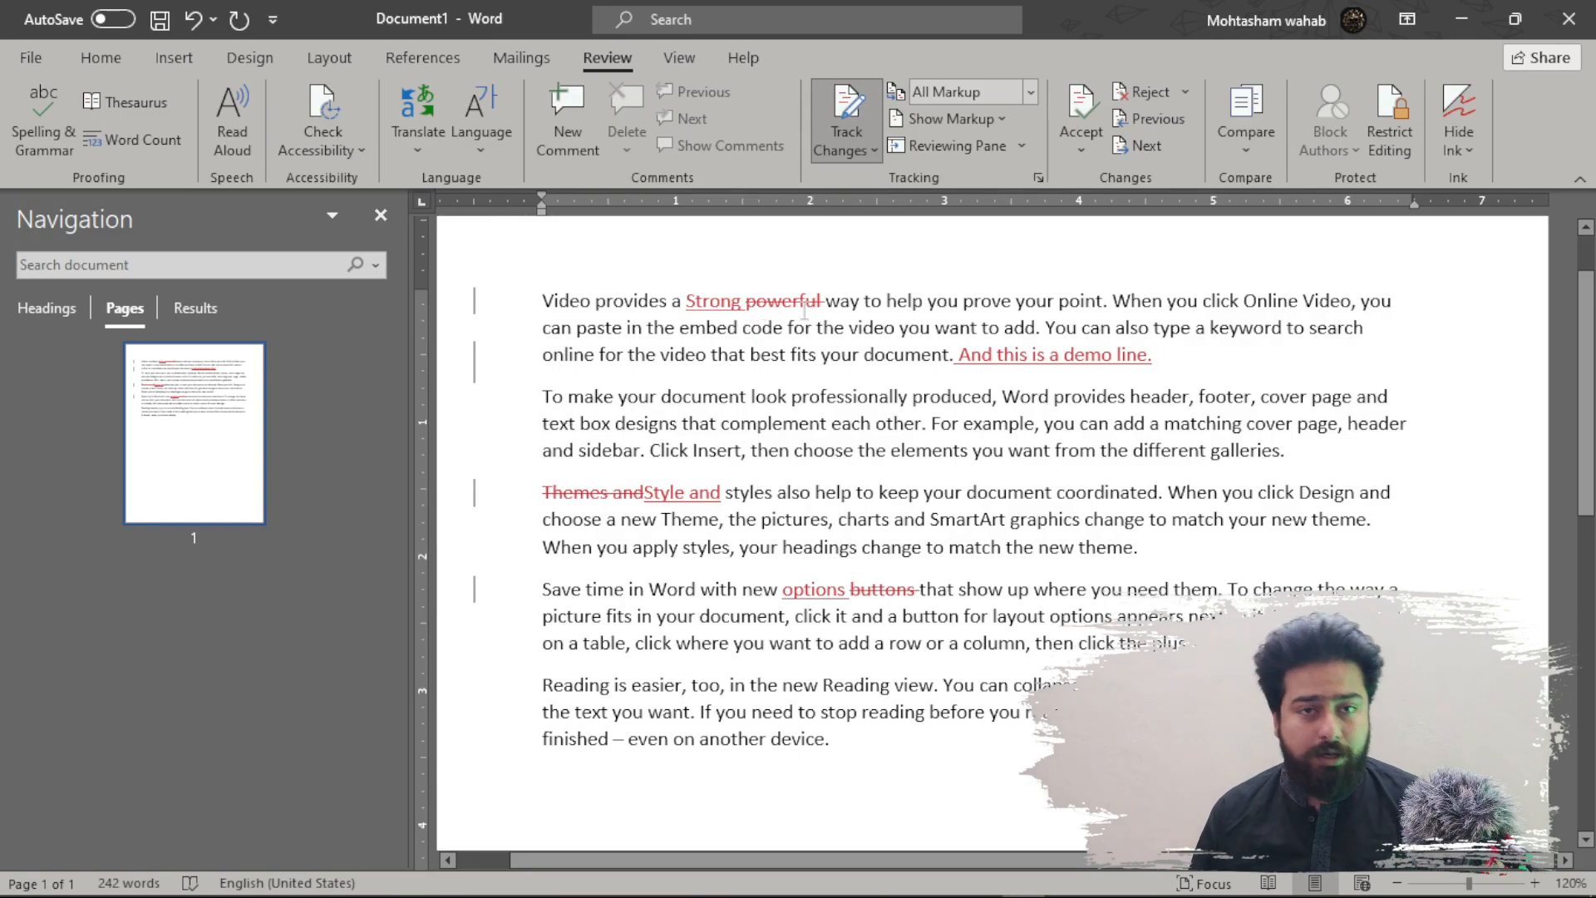
{"action": "mouse_move", "coordinate": [805, 313]}
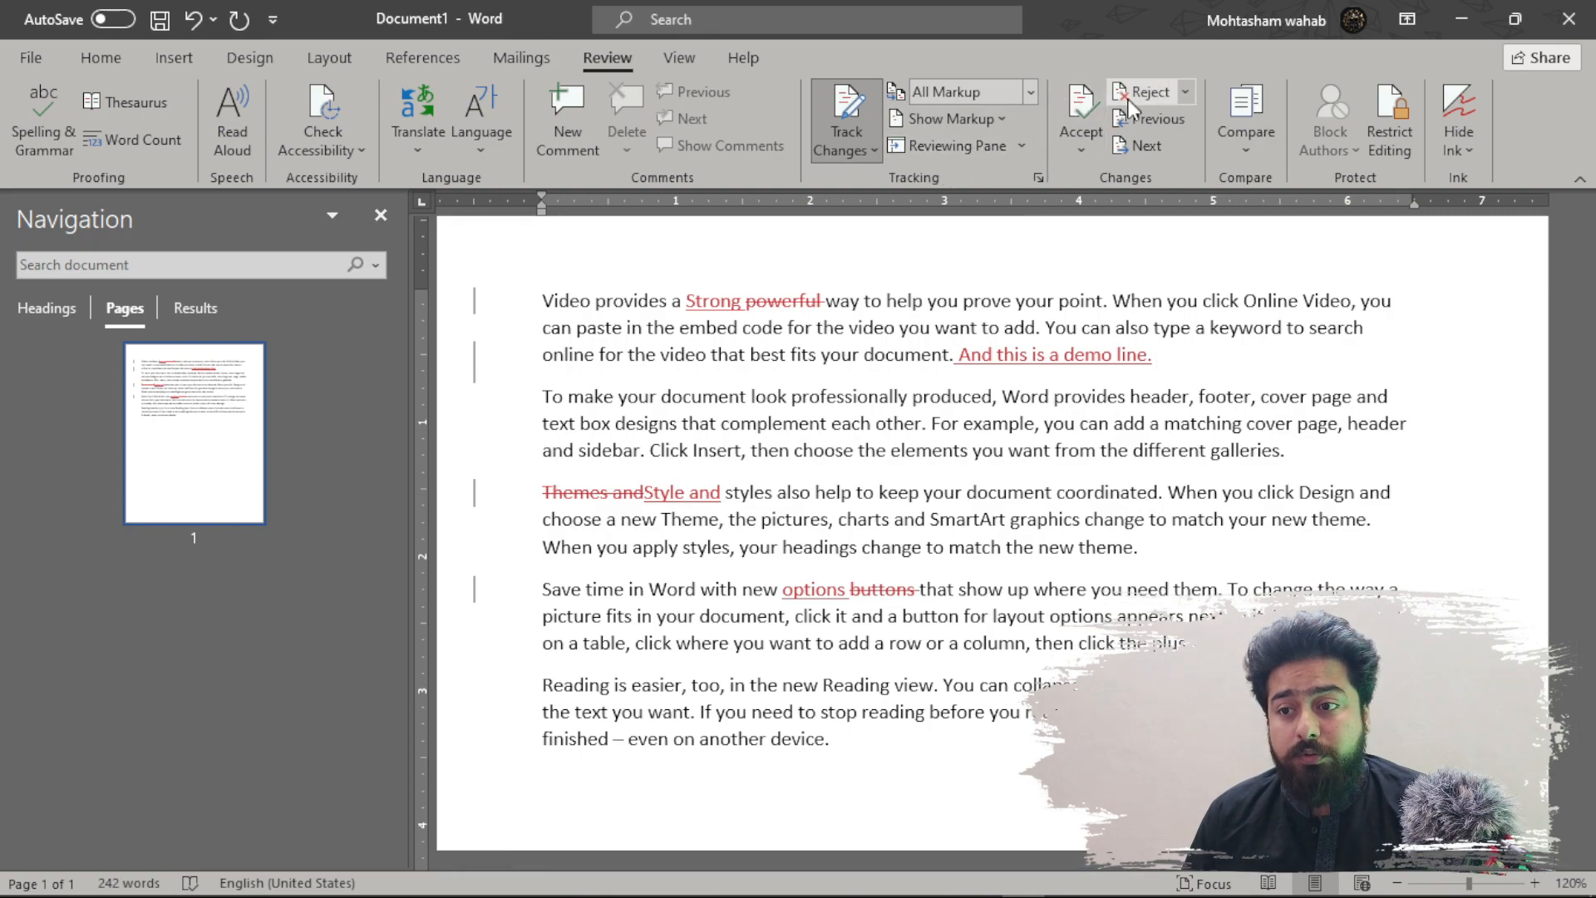
- Accept the tracked insertions 'Strong' and the demo line
{"action": "left_click", "coordinate": [1067, 115]}
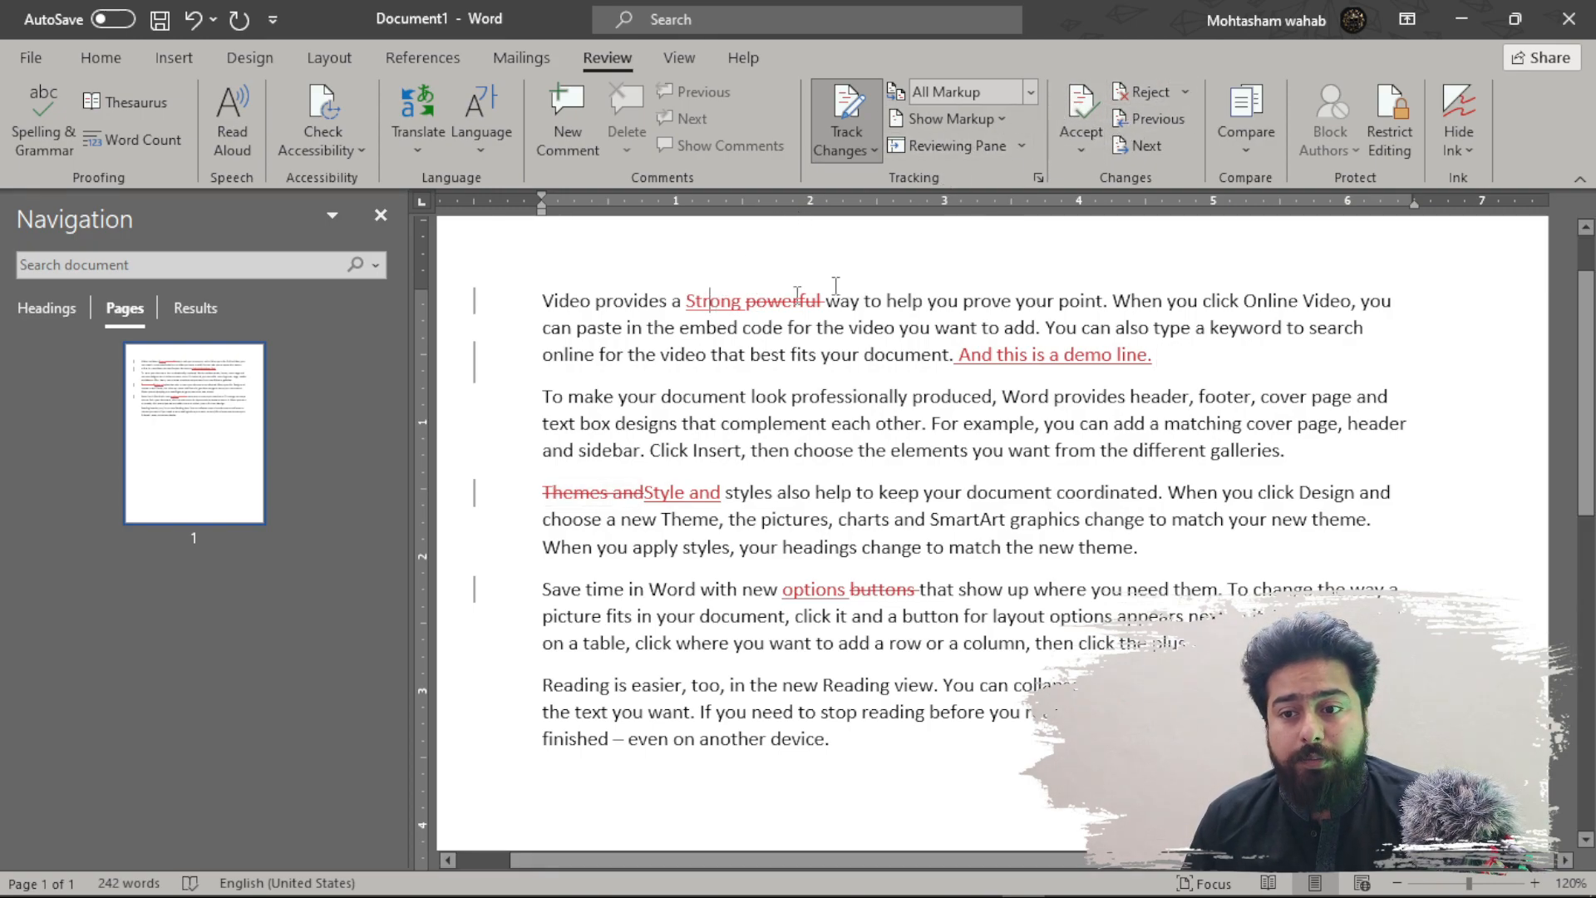
{"action": "left_click", "coordinate": [1098, 112]}
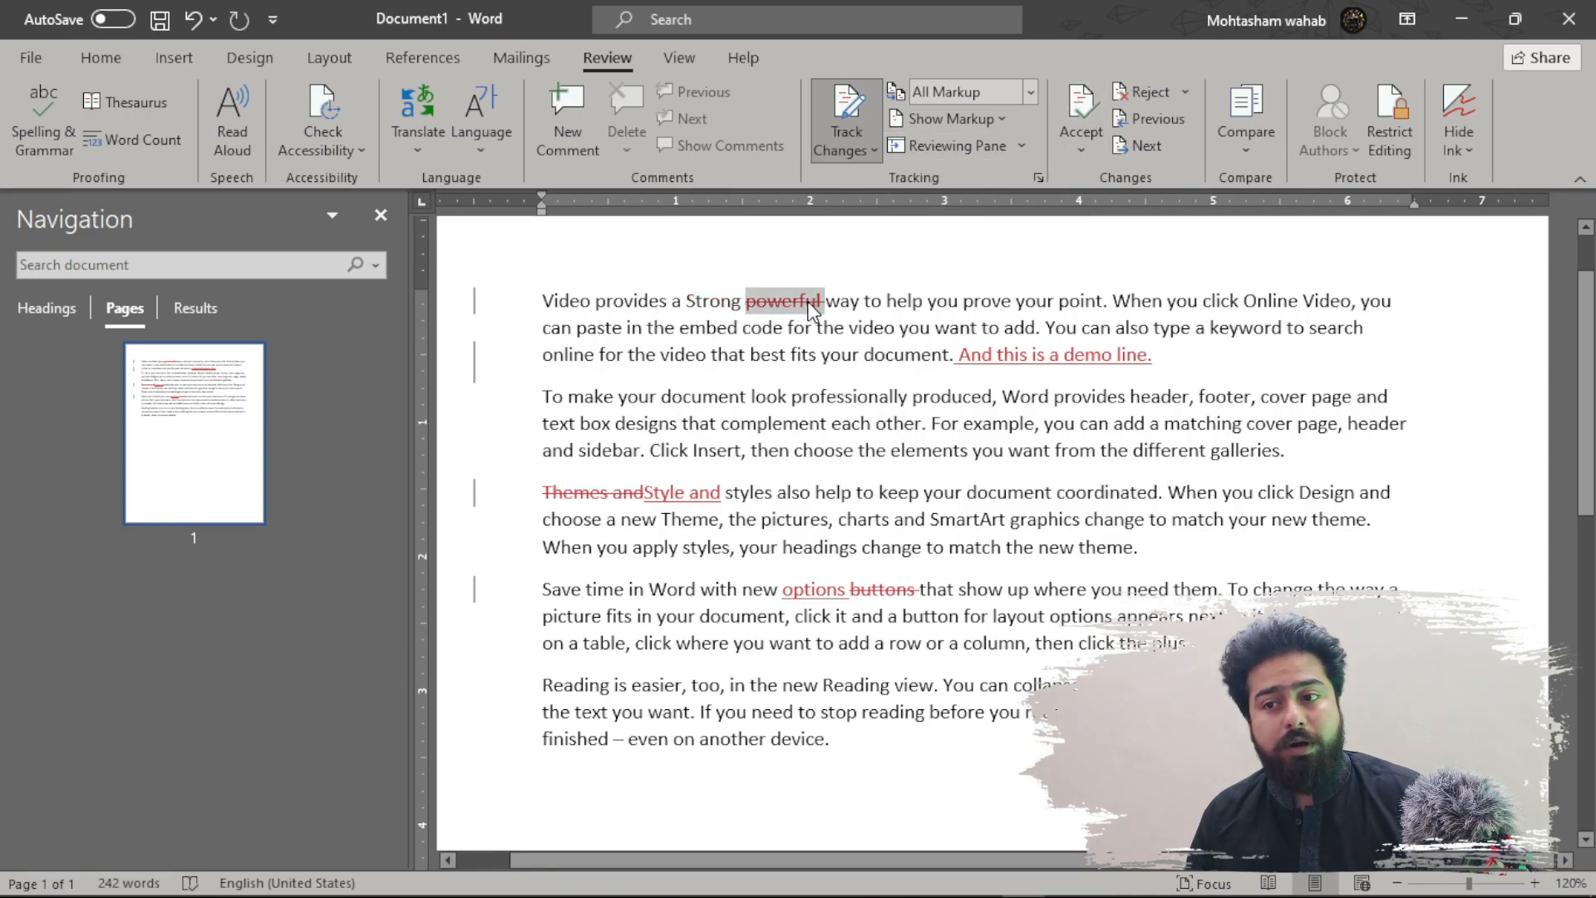
{"action": "left_click", "coordinate": [1016, 356]}
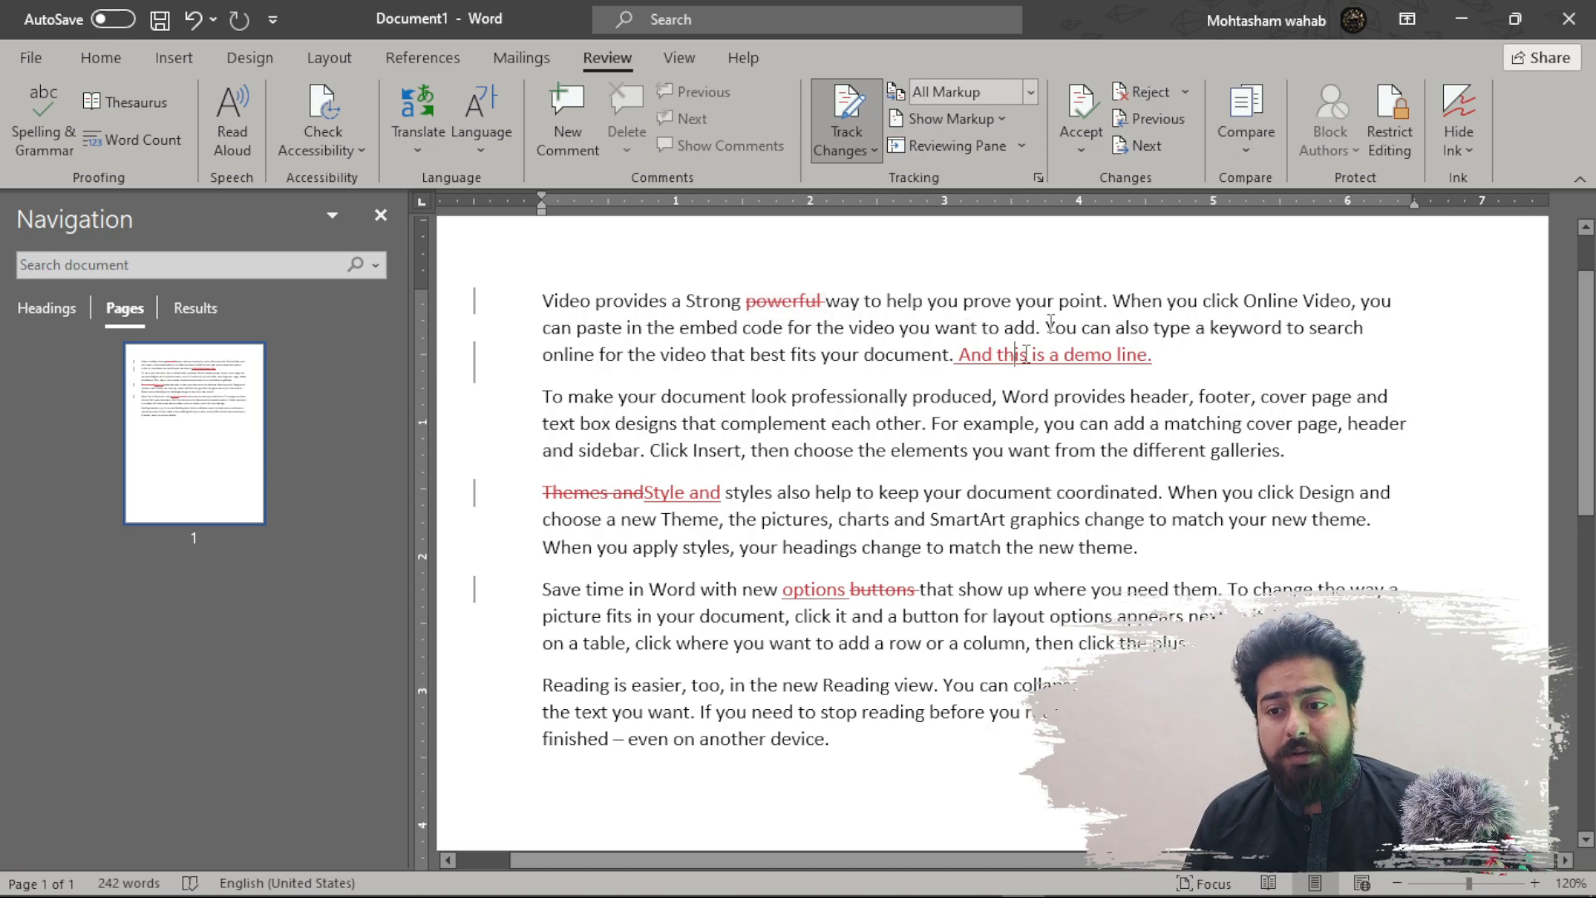
{"action": "left_click", "coordinate": [1074, 116]}
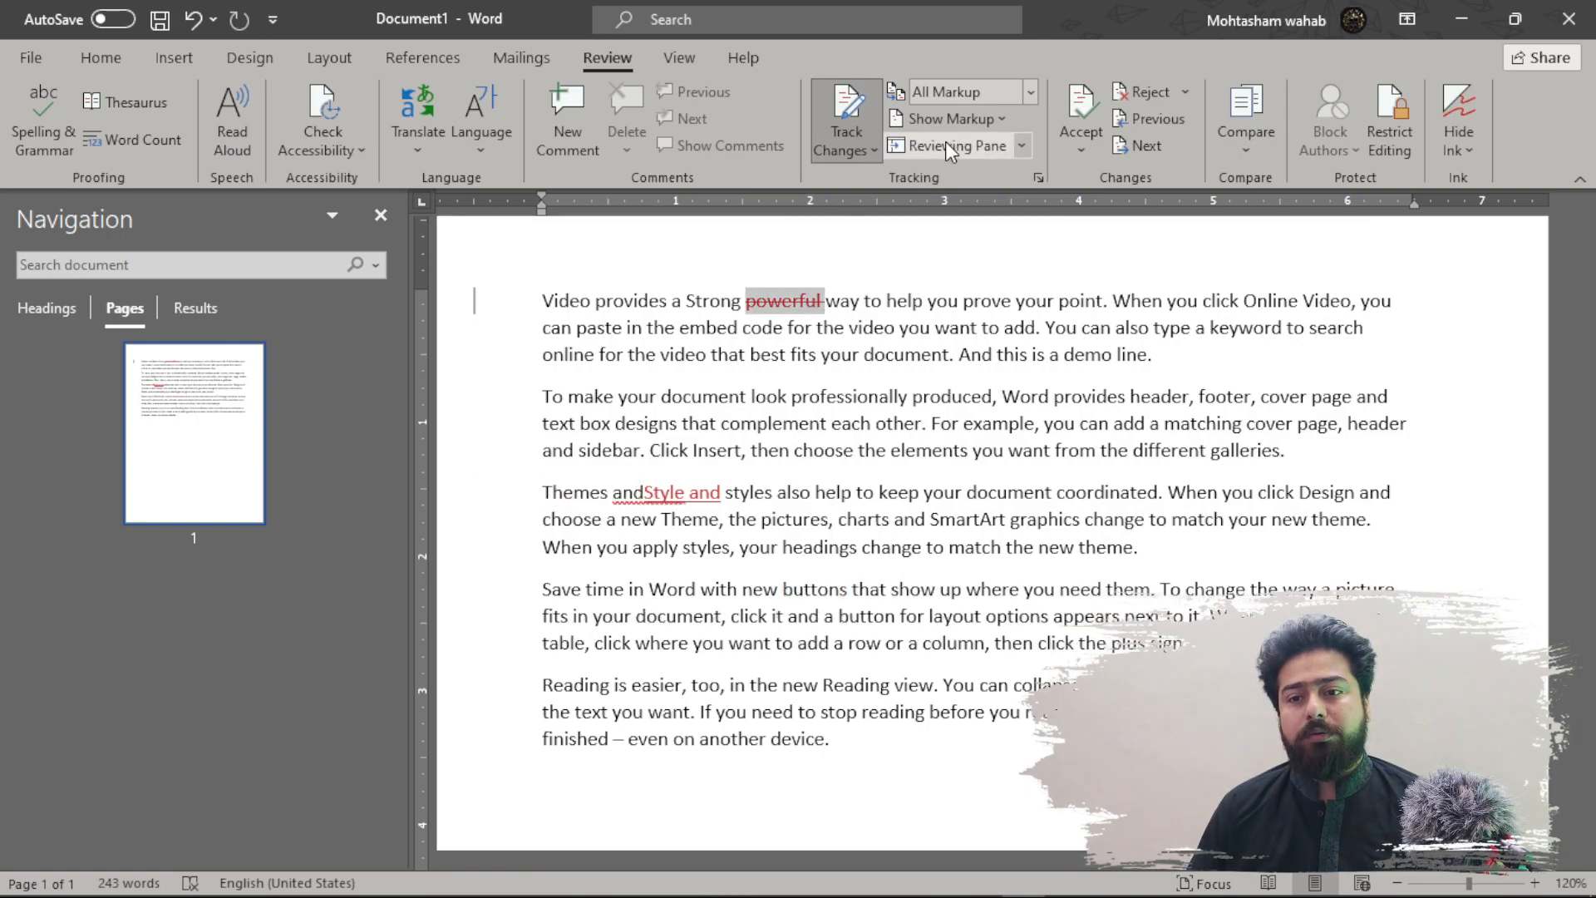
- Reject the 'powerful' deletion and 'Style and' insertion, leaving no tracked changes
{"action": "left_click", "coordinate": [1140, 91]}
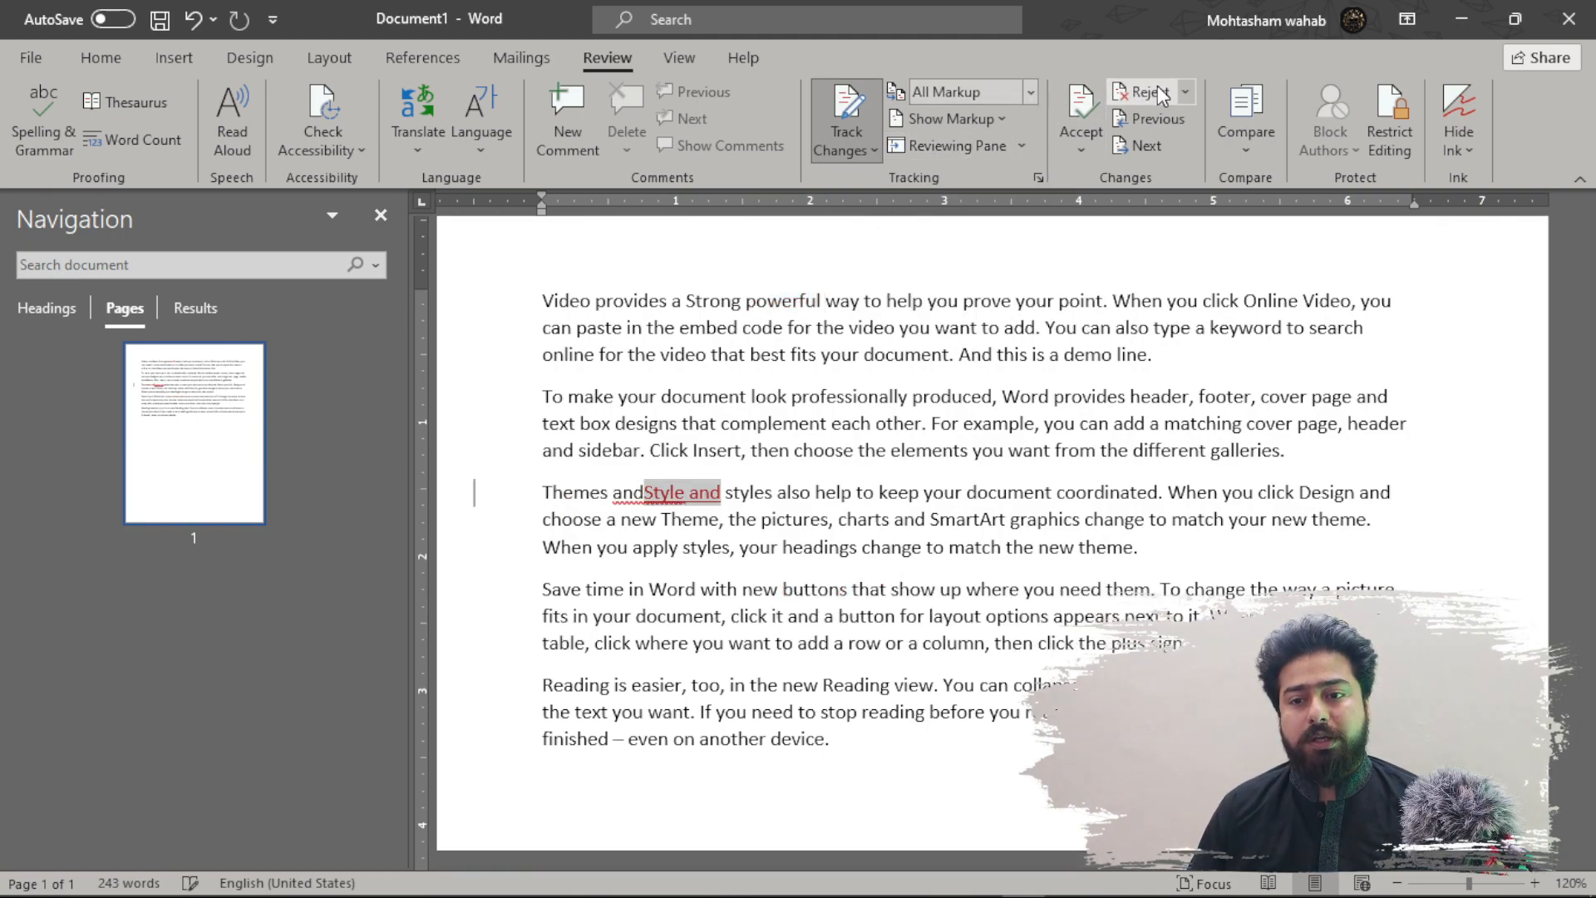
{"action": "left_click", "coordinate": [1141, 92]}
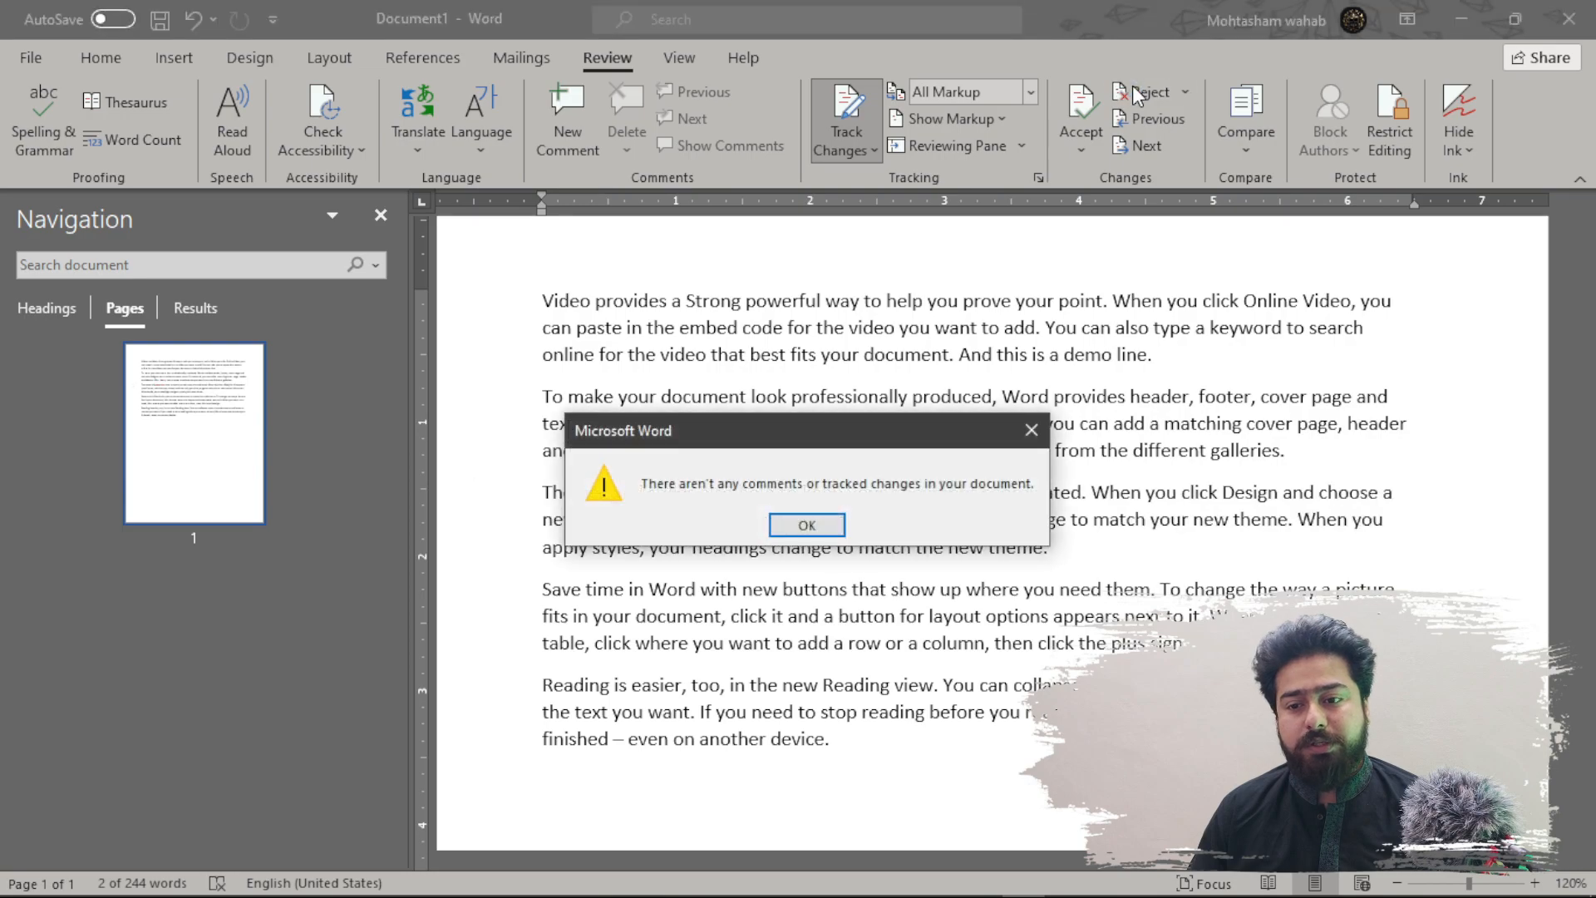
{"action": "left_click", "coordinate": [806, 524]}
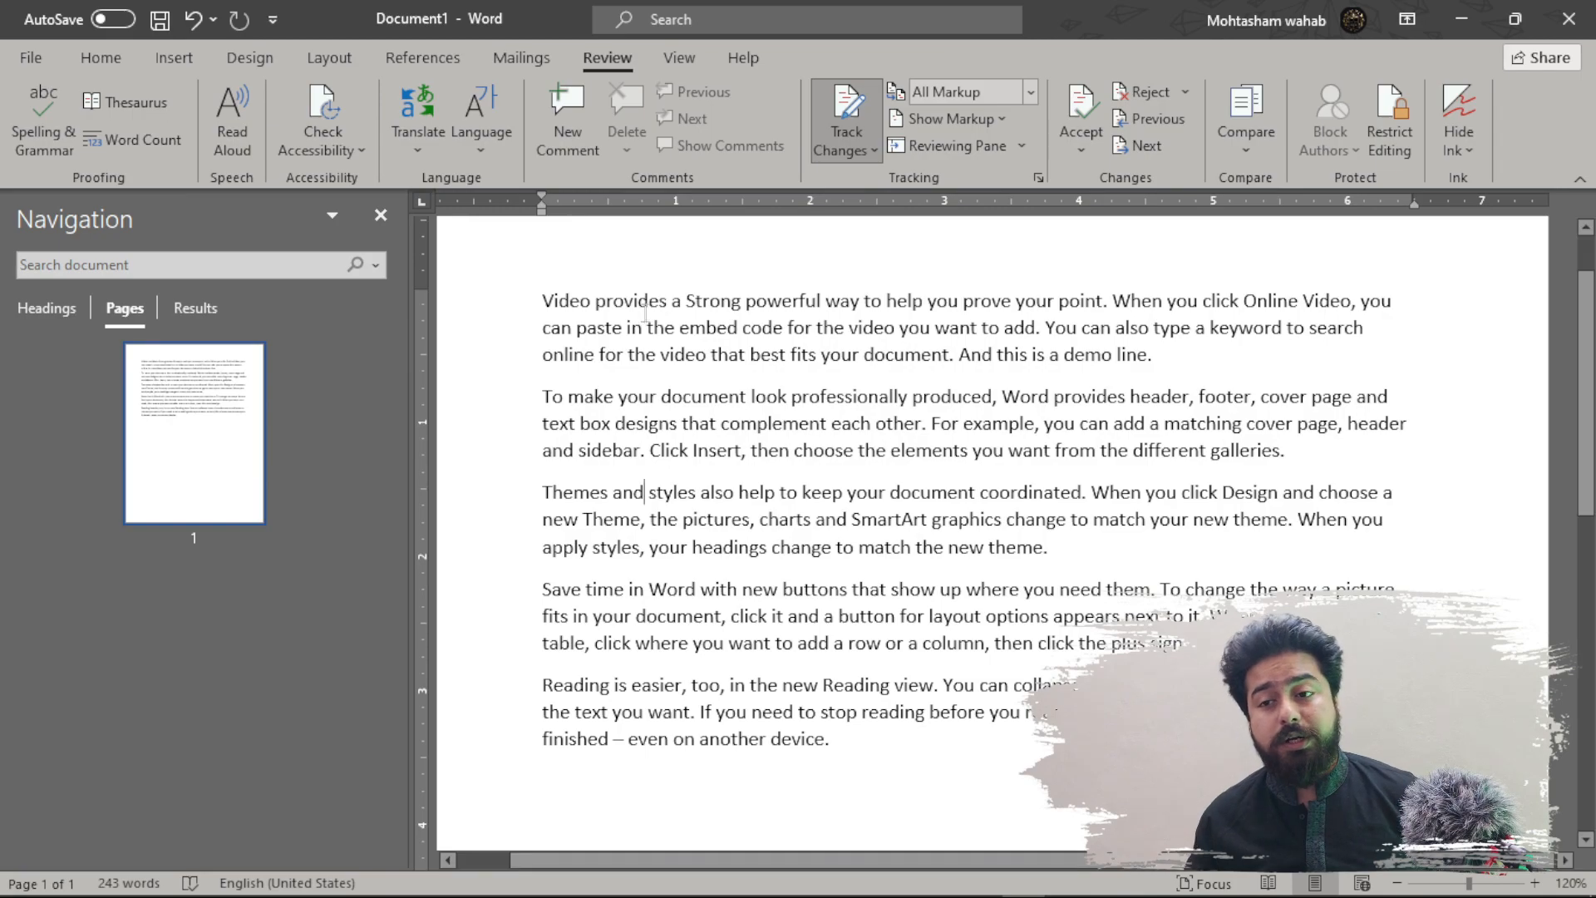
{"action": "left_click", "coordinate": [865, 153]}
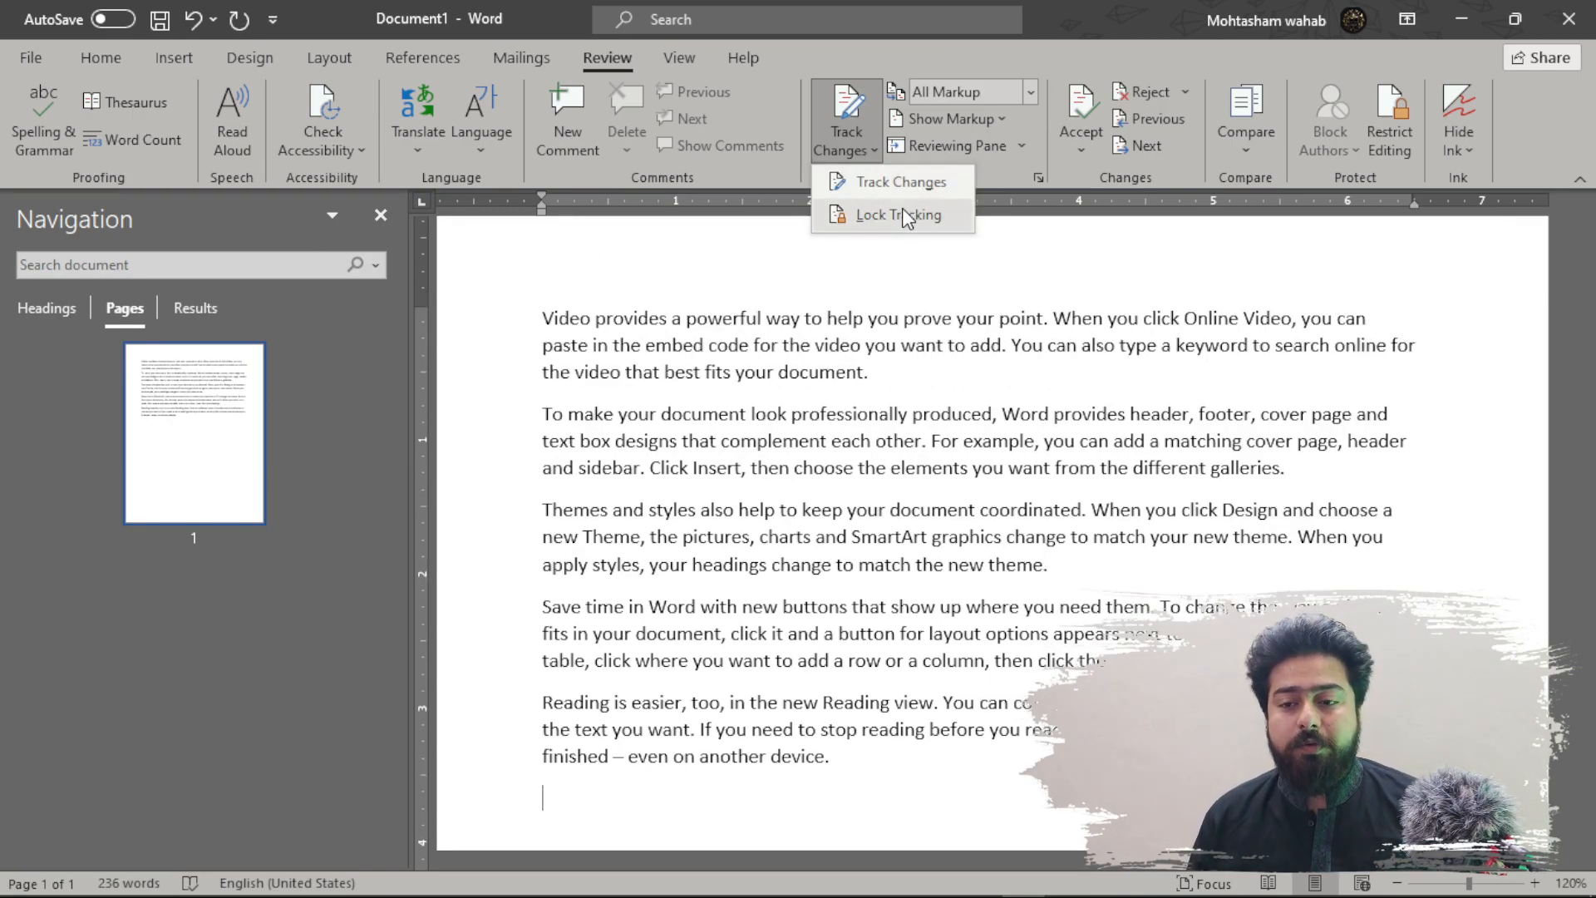
- Lock change tracking with a password through the Lock Tracking option
{"action": "left_click", "coordinate": [850, 345]}
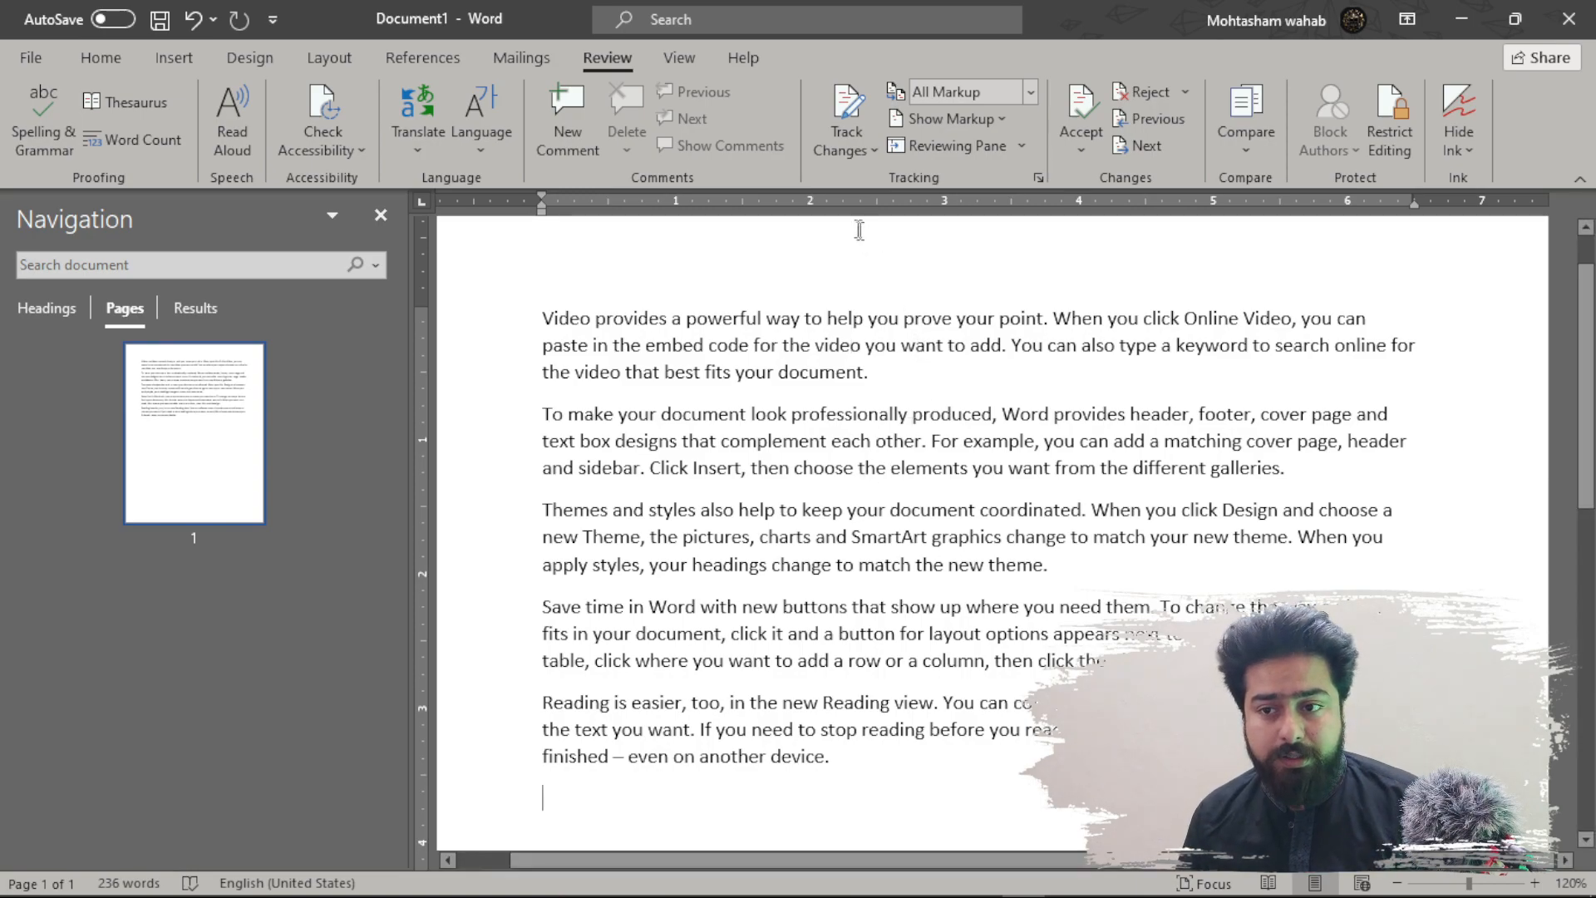
{"action": "left_click", "coordinate": [852, 147]}
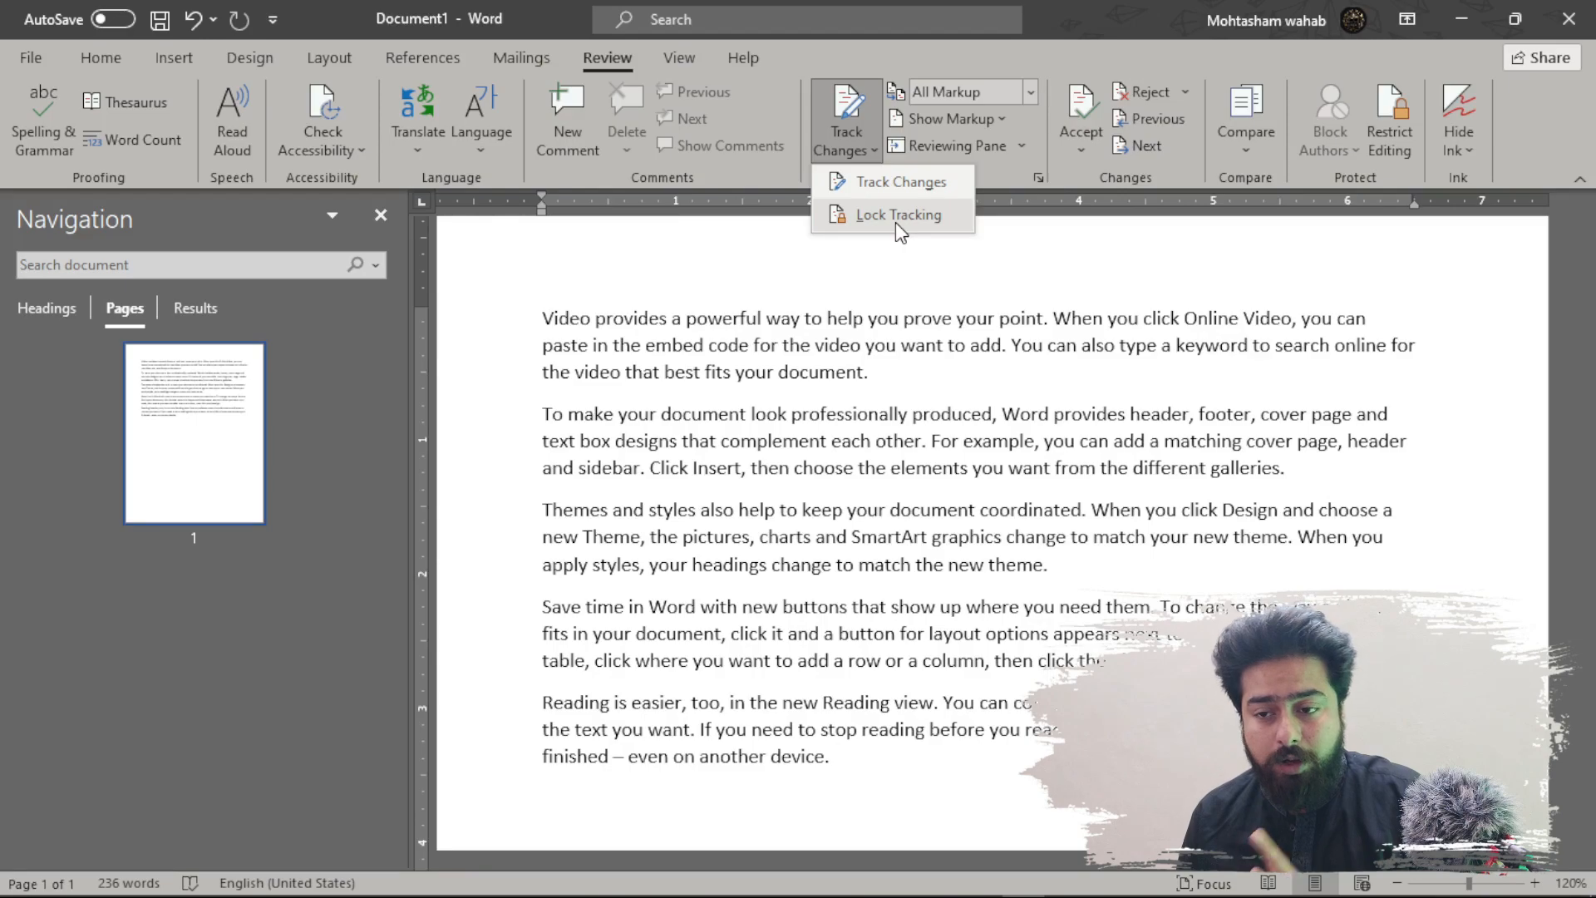
{"action": "left_click", "coordinate": [895, 216]}
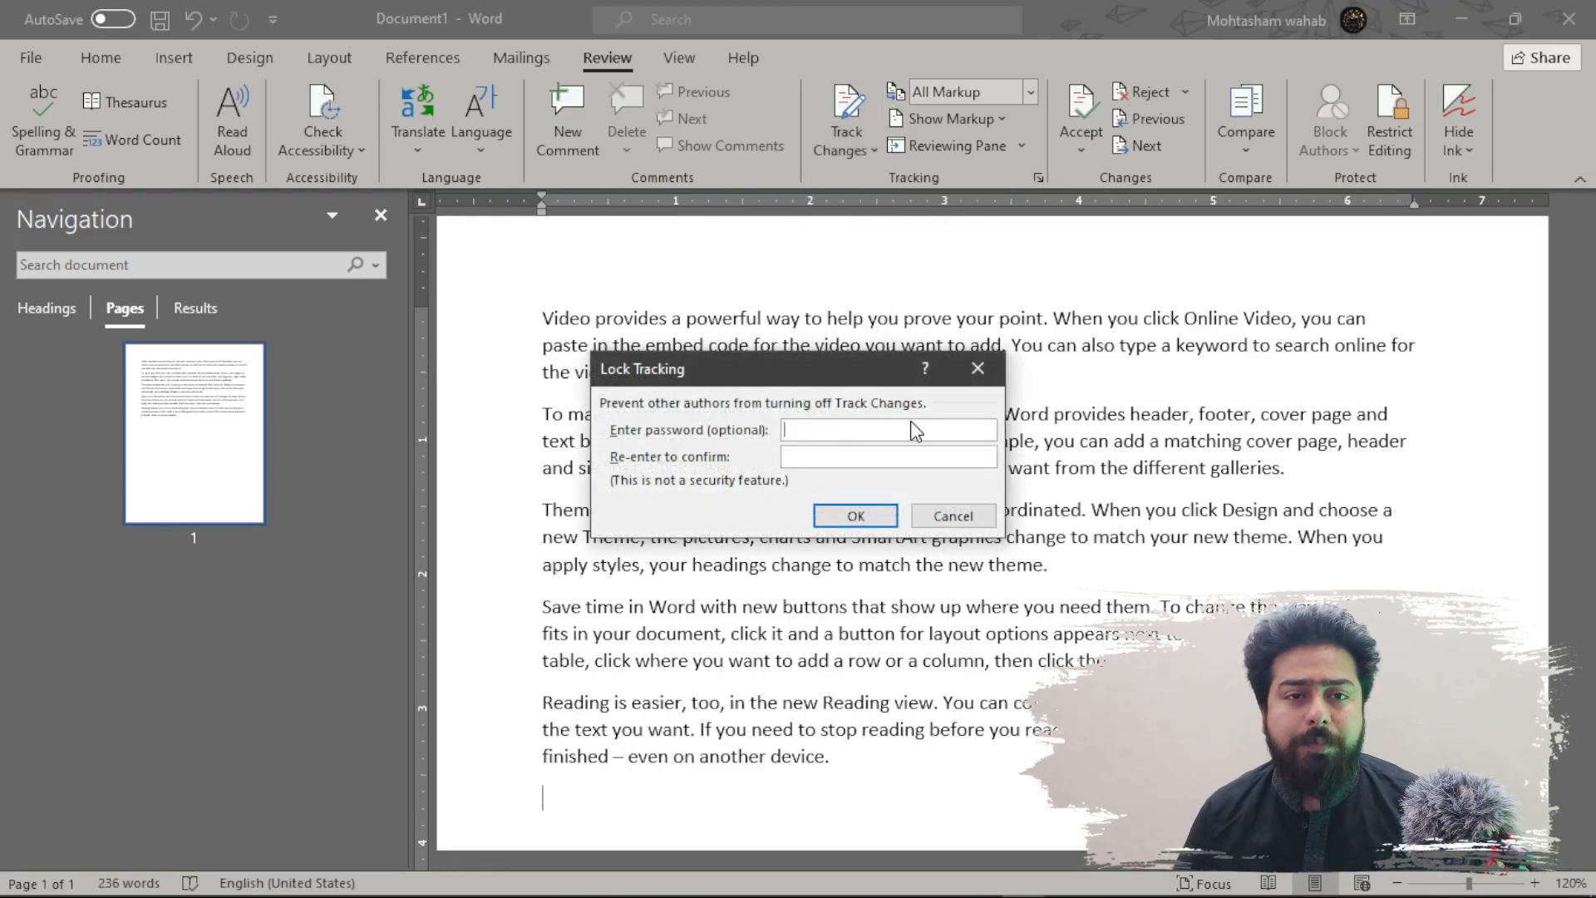
{"action": "type", "text": "***"}
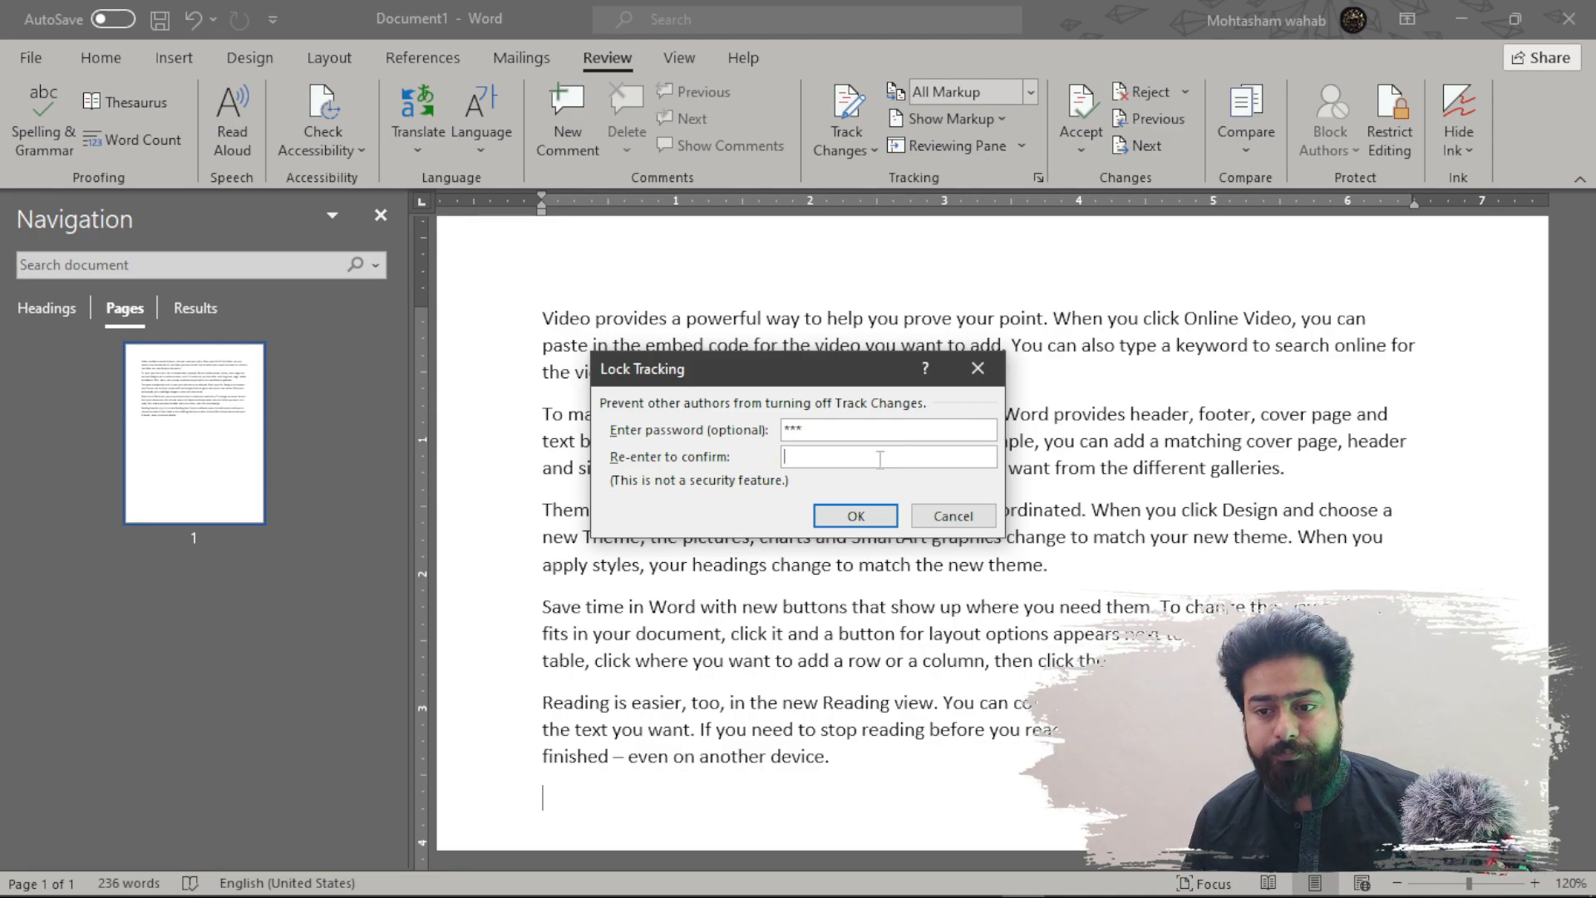
{"action": "type", "text": "**"}
{"action": "left_click", "coordinate": [890, 518]}
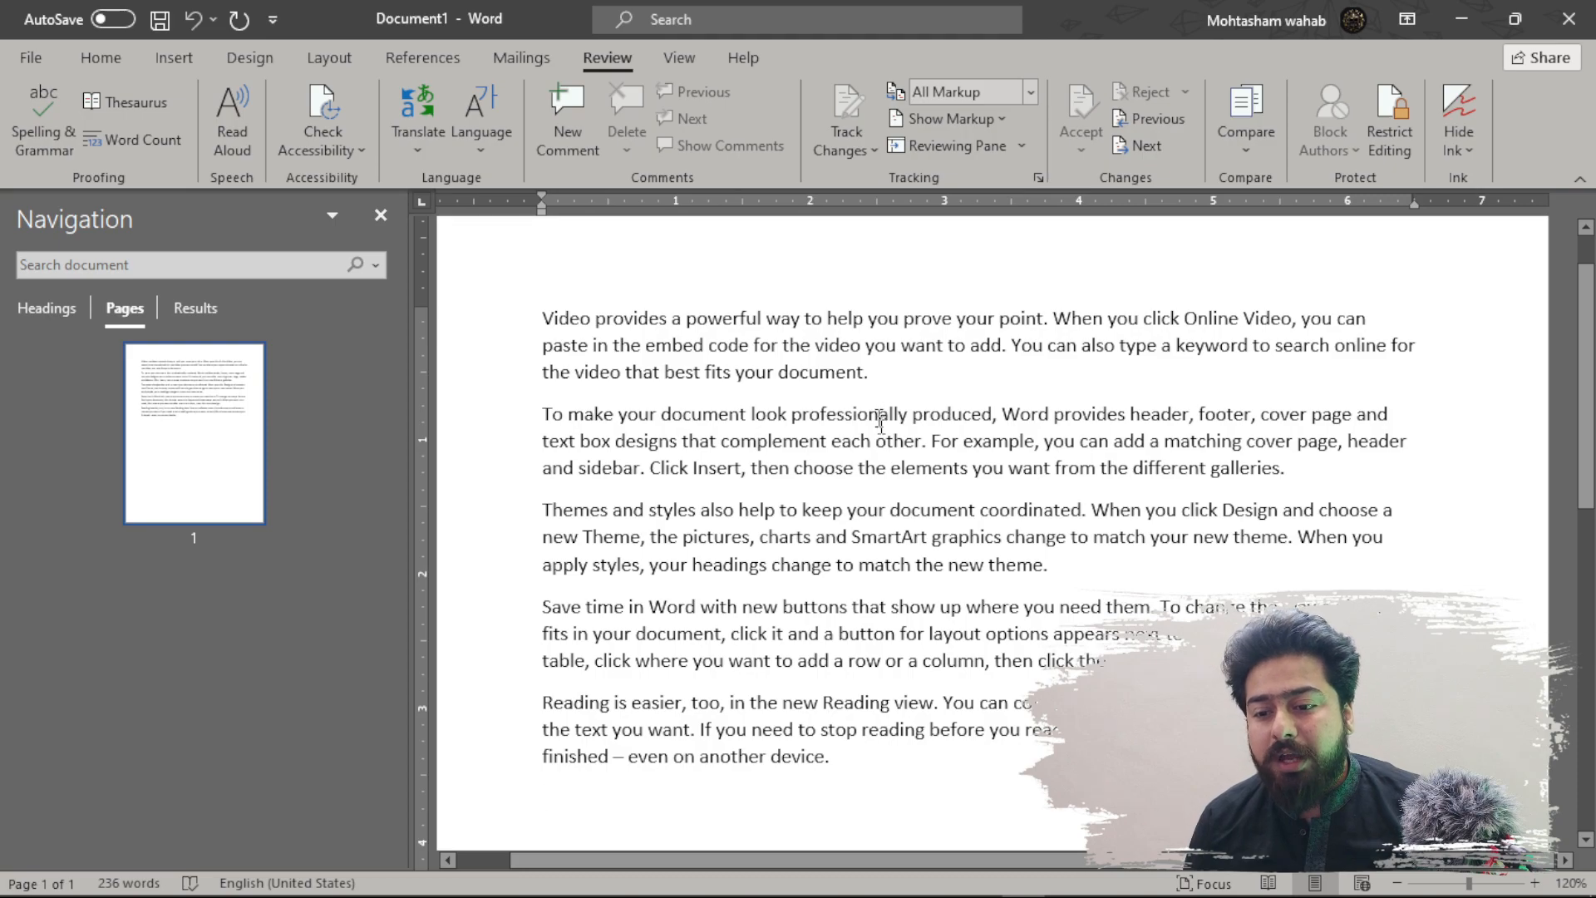
- Replace 'Themes' with 'Style' in the third paragraph as a tracked edit, then list the tracking options
{"action": "scroll", "coordinate": [882, 415], "scroll_direction": "down", "scroll_amount": 2}
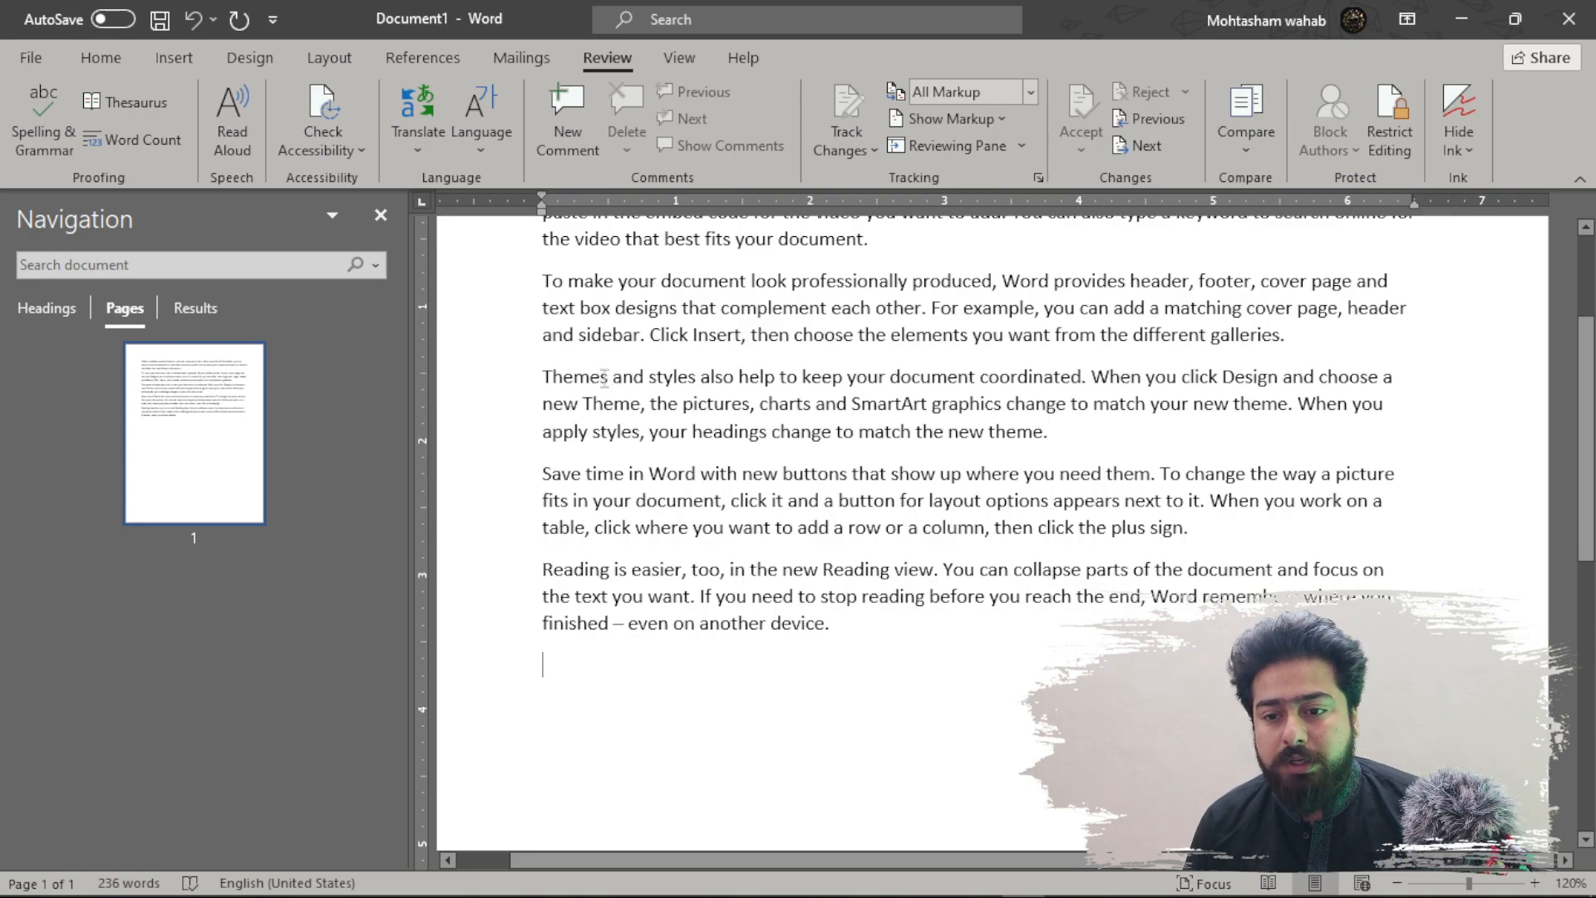
{"action": "left_click", "coordinate": [609, 376]}
{"action": "left_click_drag", "start_coordinate": [609, 376], "coordinate": [542, 381]}
{"action": "key", "text": "Delete"}
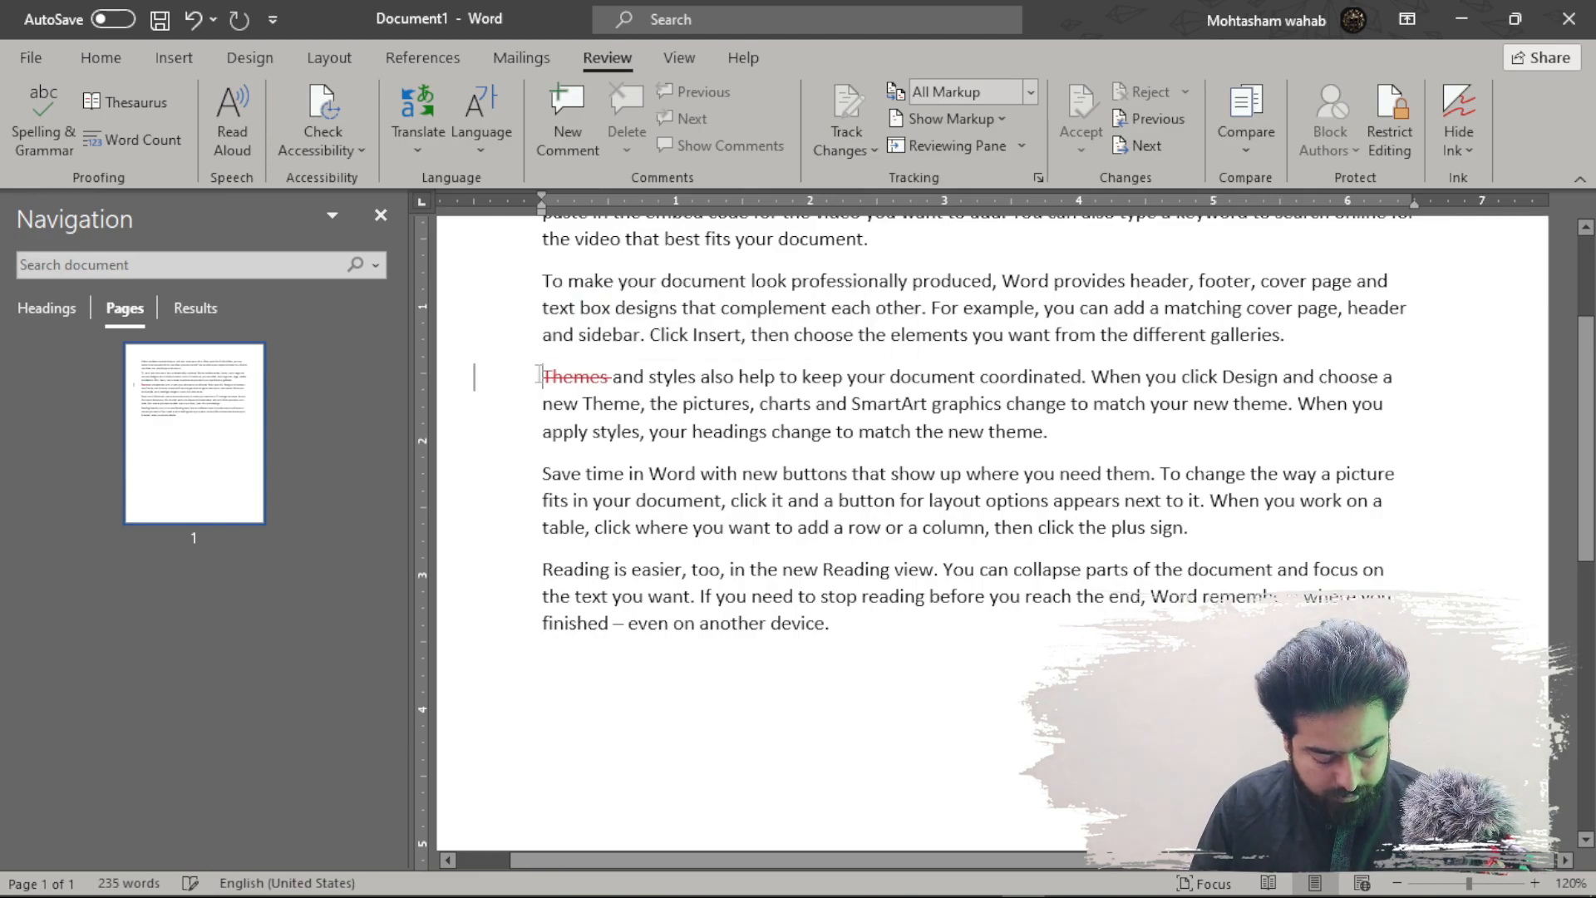
{"action": "type", "text": "Style"}
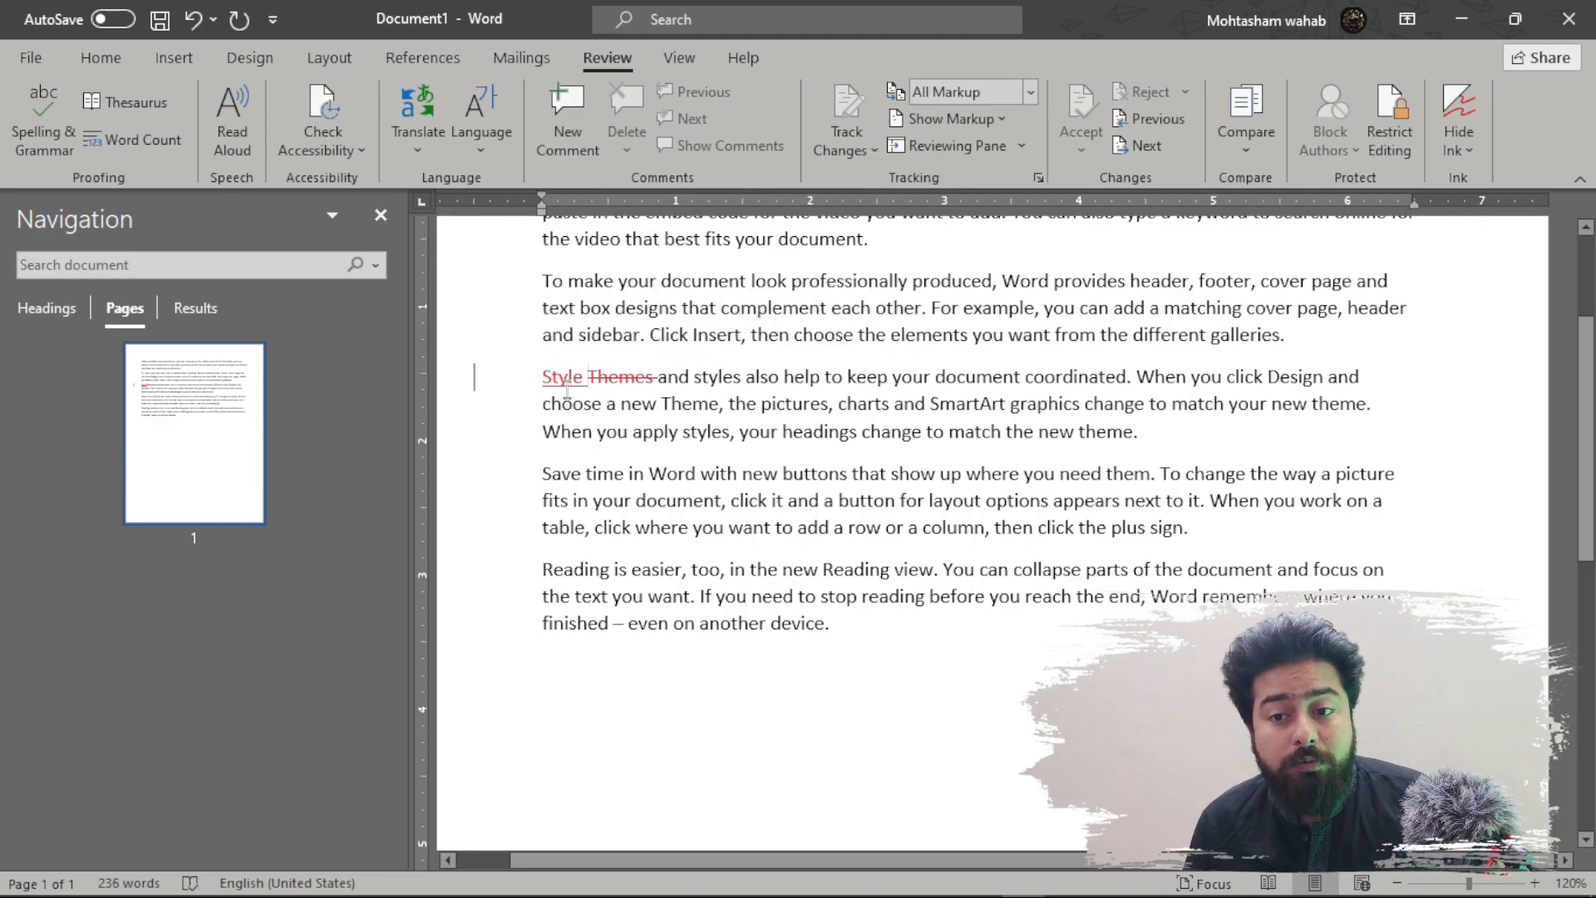
{"action": "scroll", "coordinate": [597, 384], "scroll_direction": "up", "scroll_amount": 1}
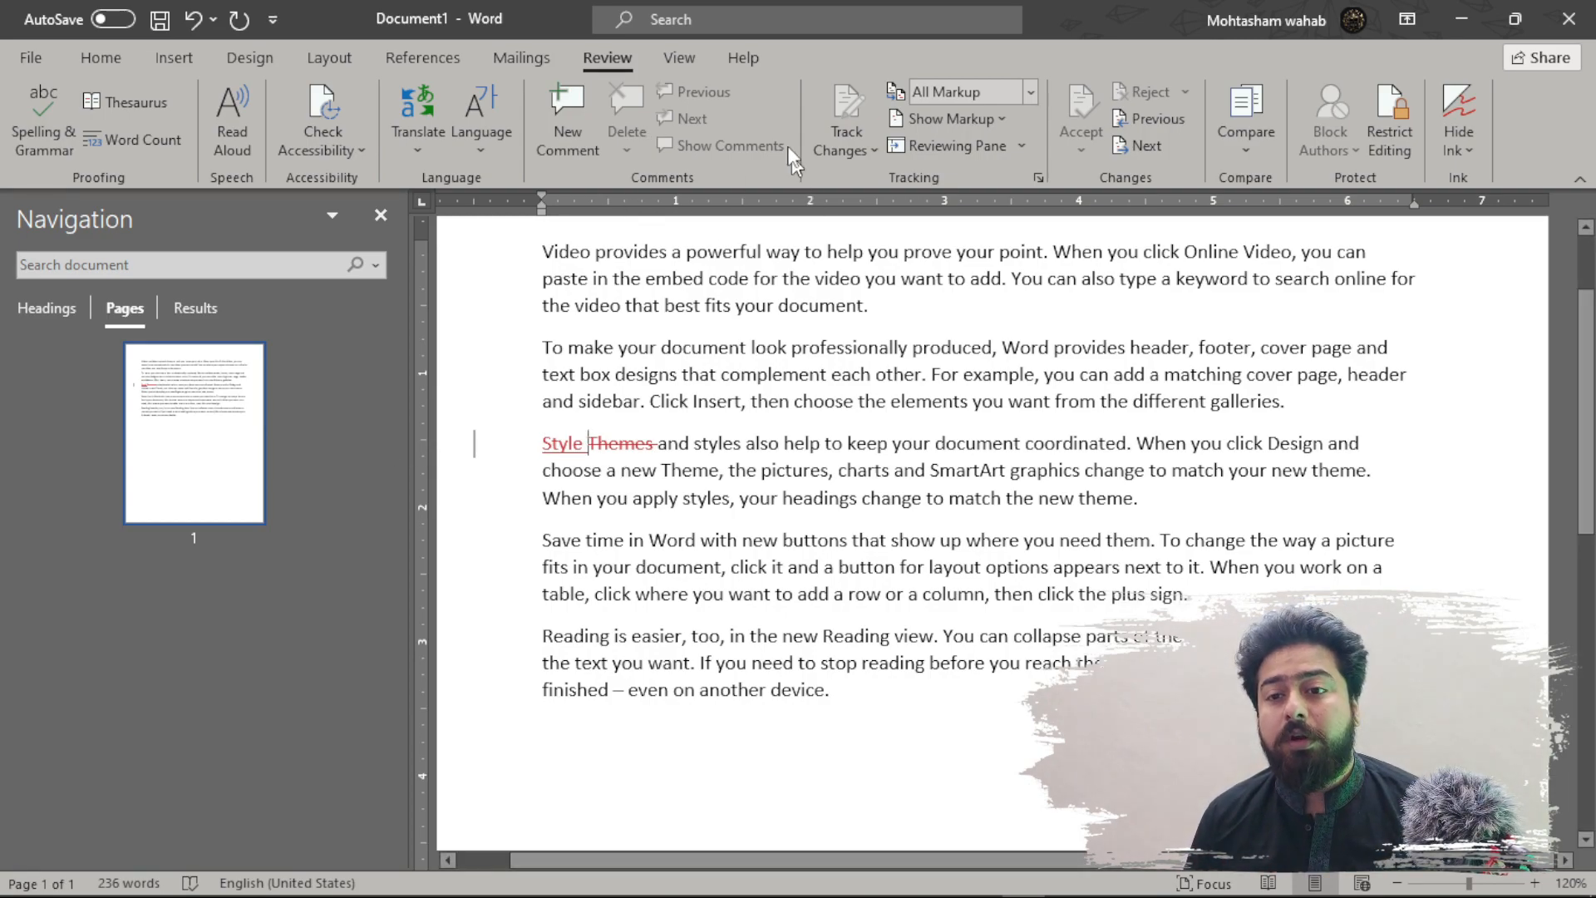
{"action": "left_click", "coordinate": [847, 160]}
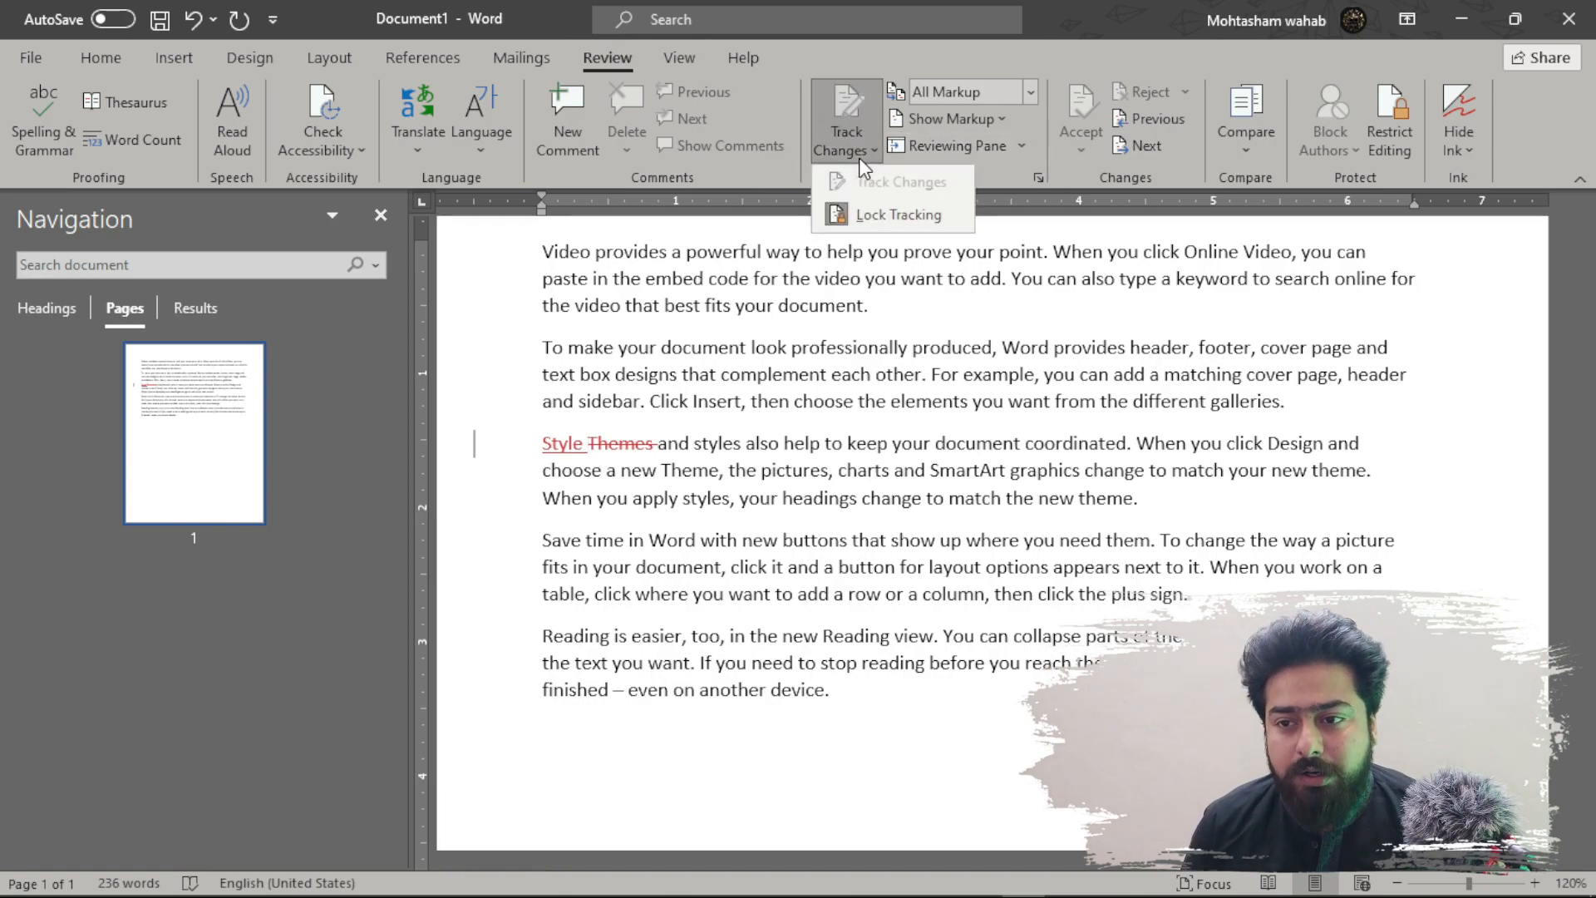
- Unlock change tracking with the password and turn Track Changes off
{"action": "left_click", "coordinate": [883, 214]}
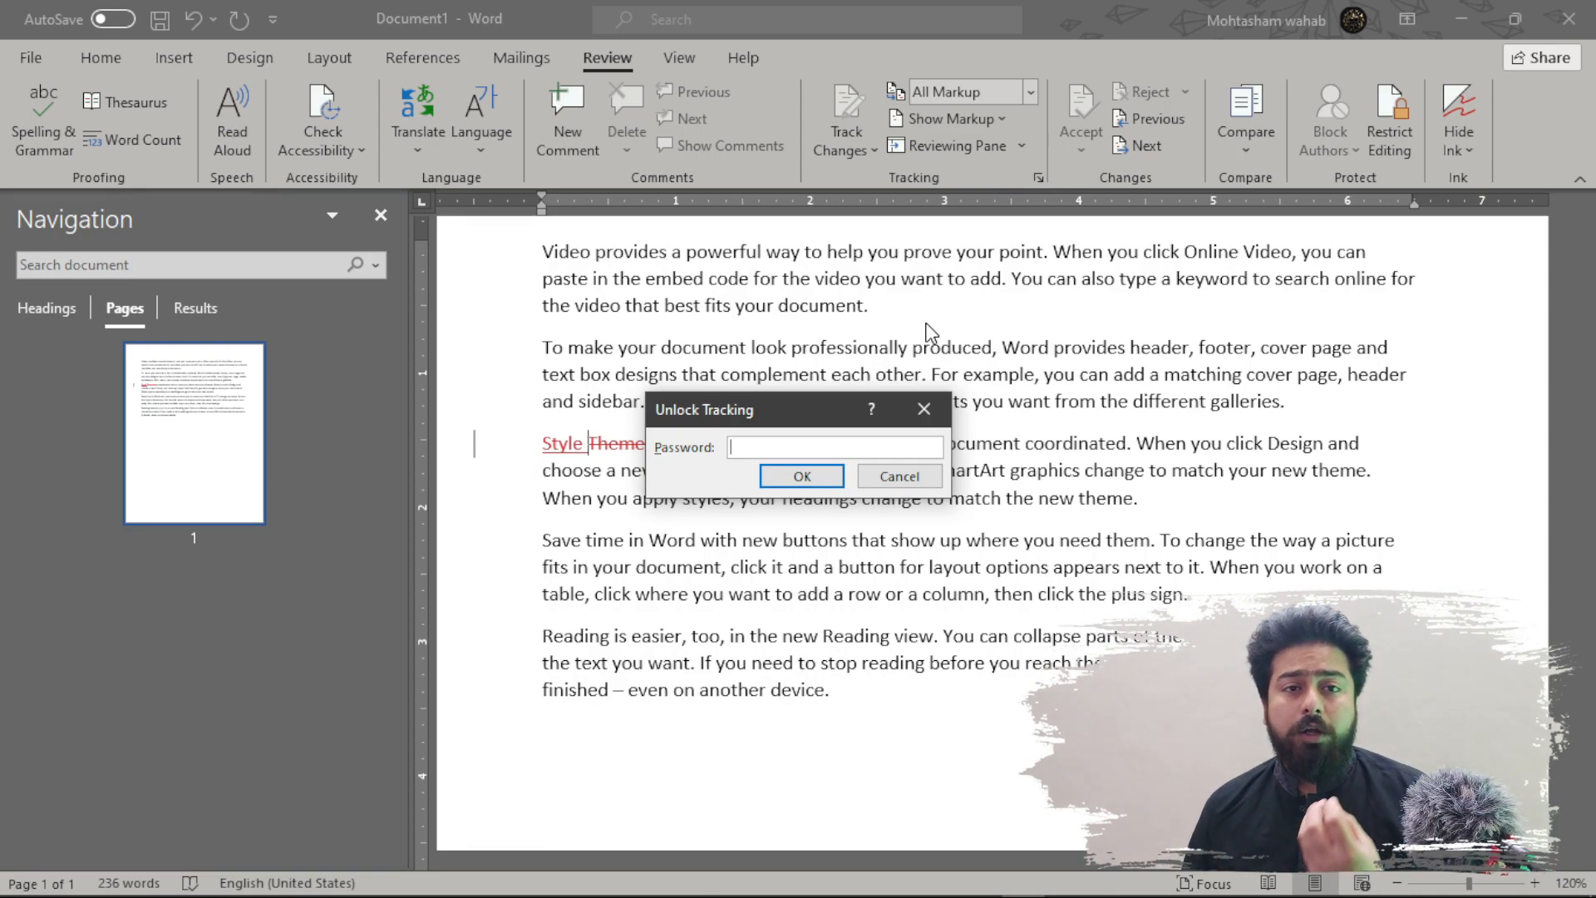
{"action": "type", "text": "***"}
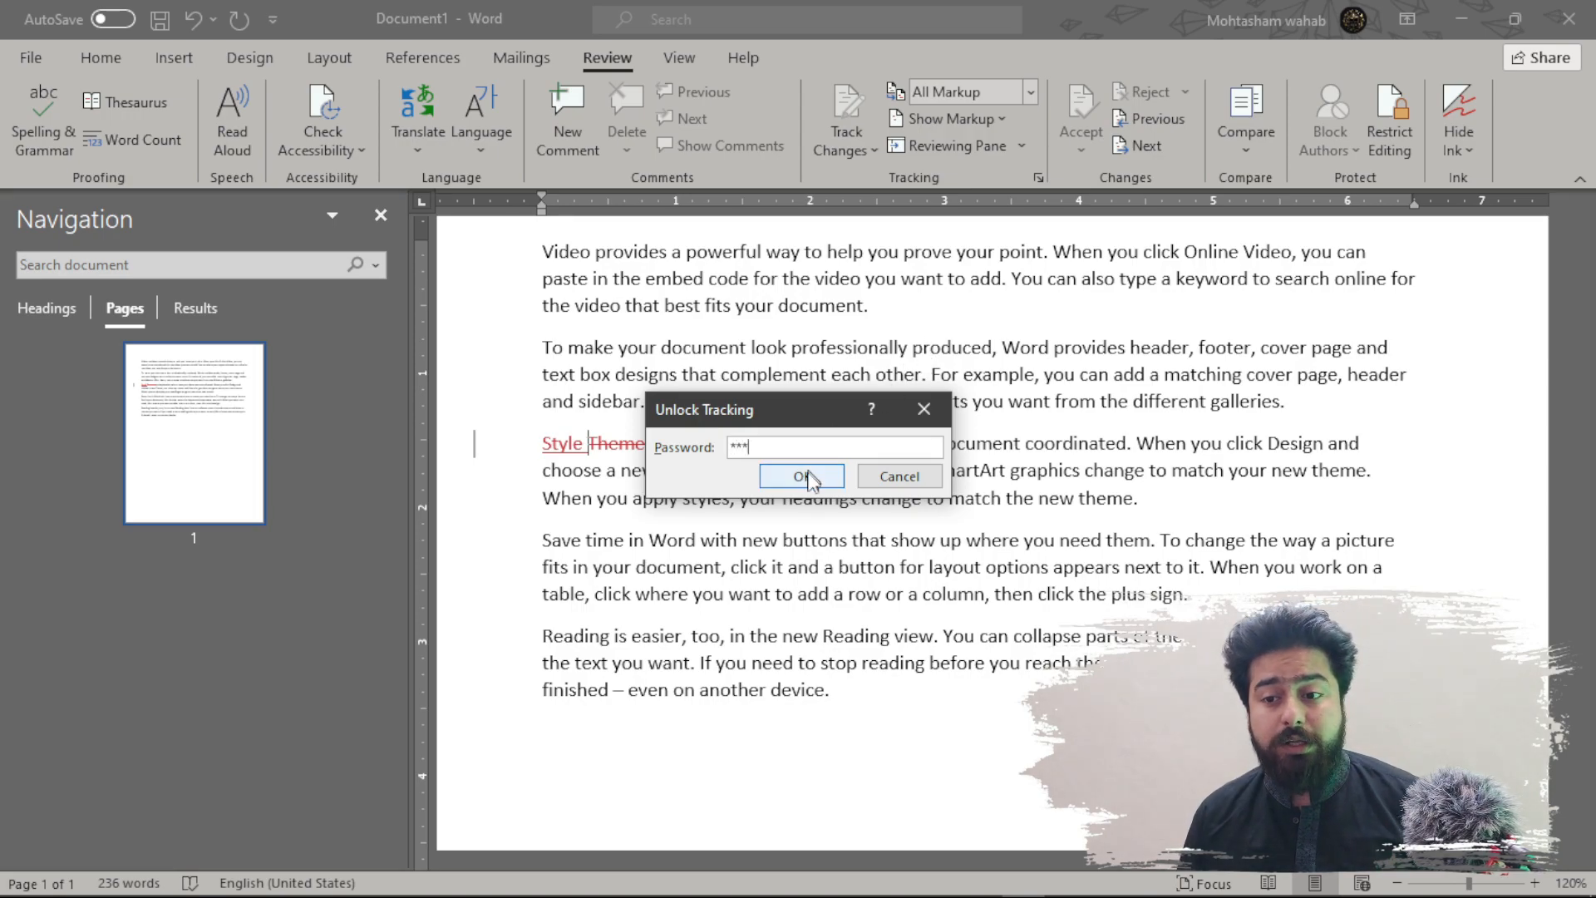
{"action": "left_click", "coordinate": [802, 475]}
{"action": "left_click", "coordinate": [858, 156]}
{"action": "left_click", "coordinate": [869, 177]}
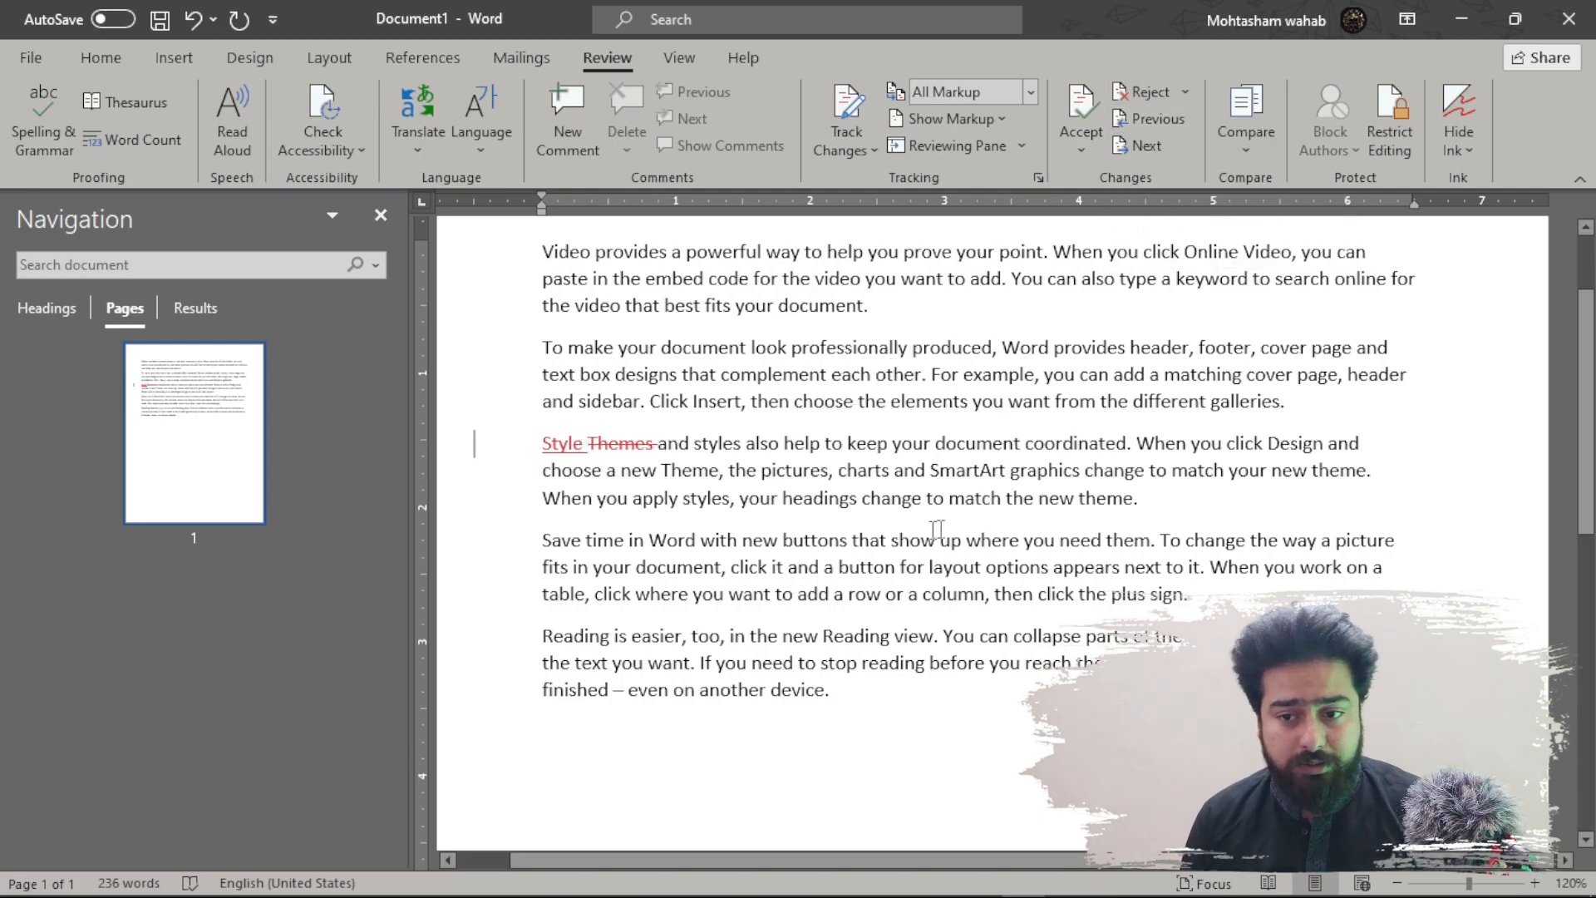
- Delete 'Style Themes' from the start of the third paragraph
{"action": "left_click", "coordinate": [658, 438]}
{"action": "key", "text": "shift+Home"}
{"action": "key", "text": "Delete"}
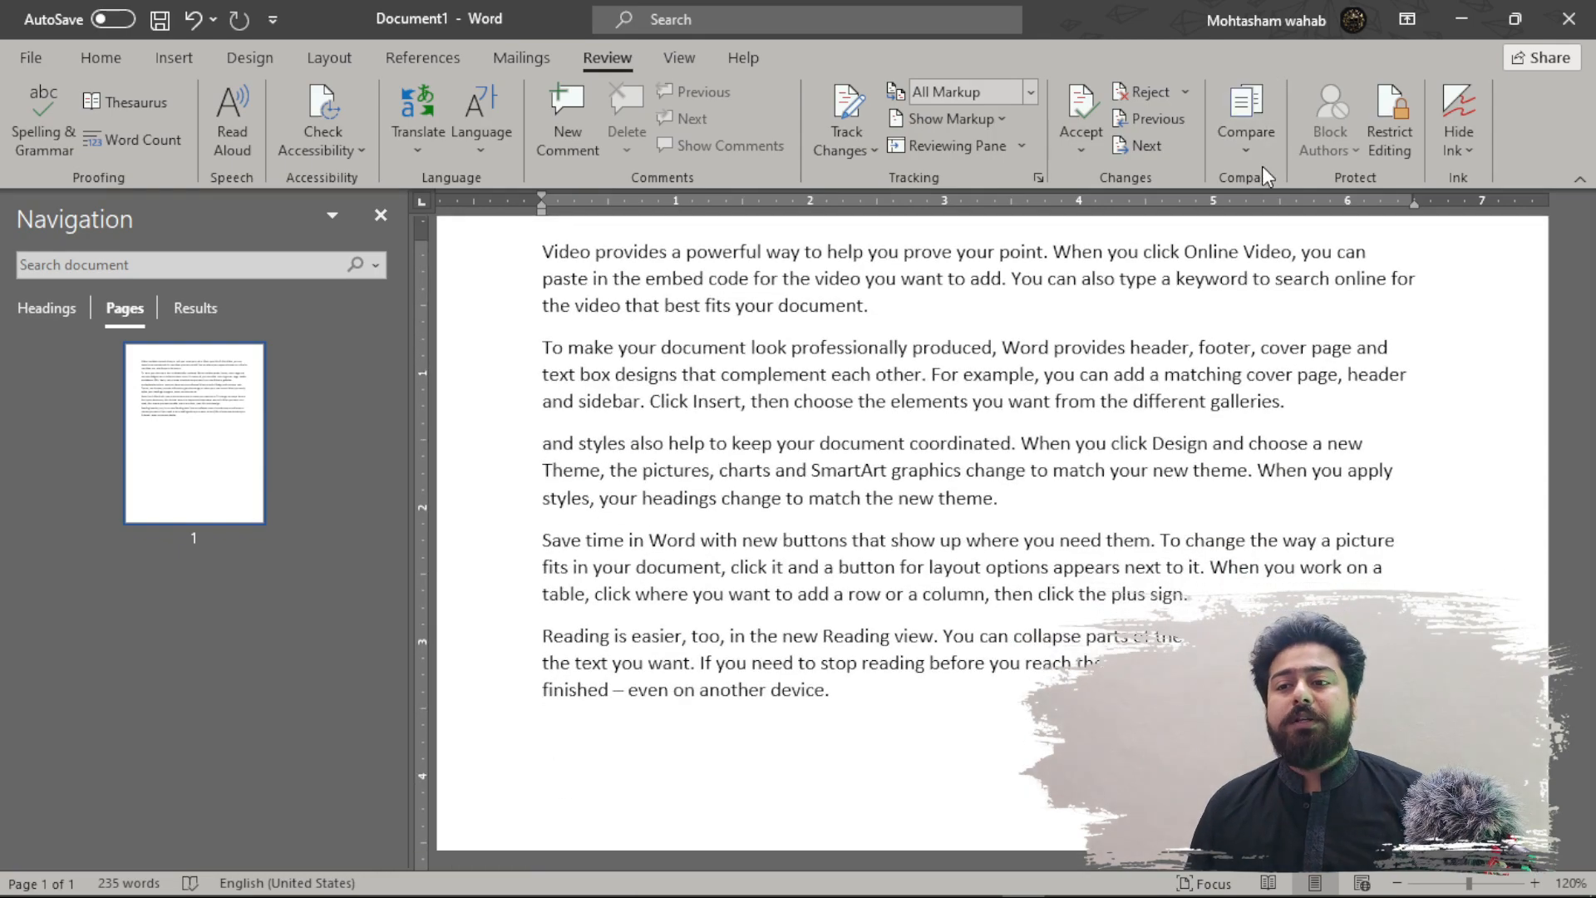
{"action": "left_click", "coordinate": [1262, 160]}
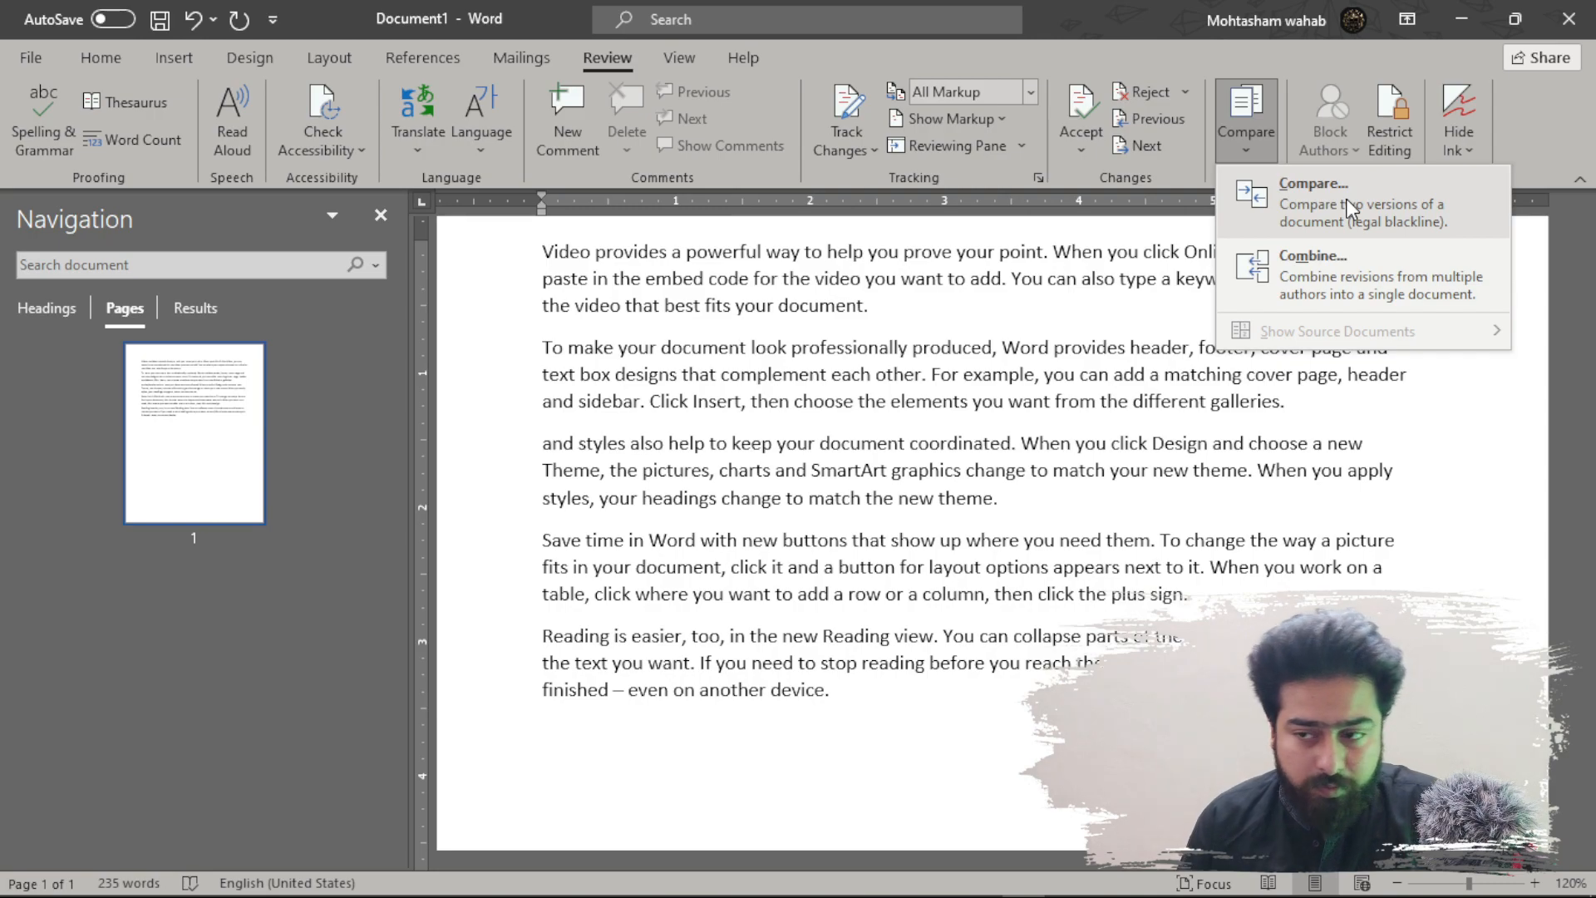
{"action": "left_click", "coordinate": [1380, 274]}
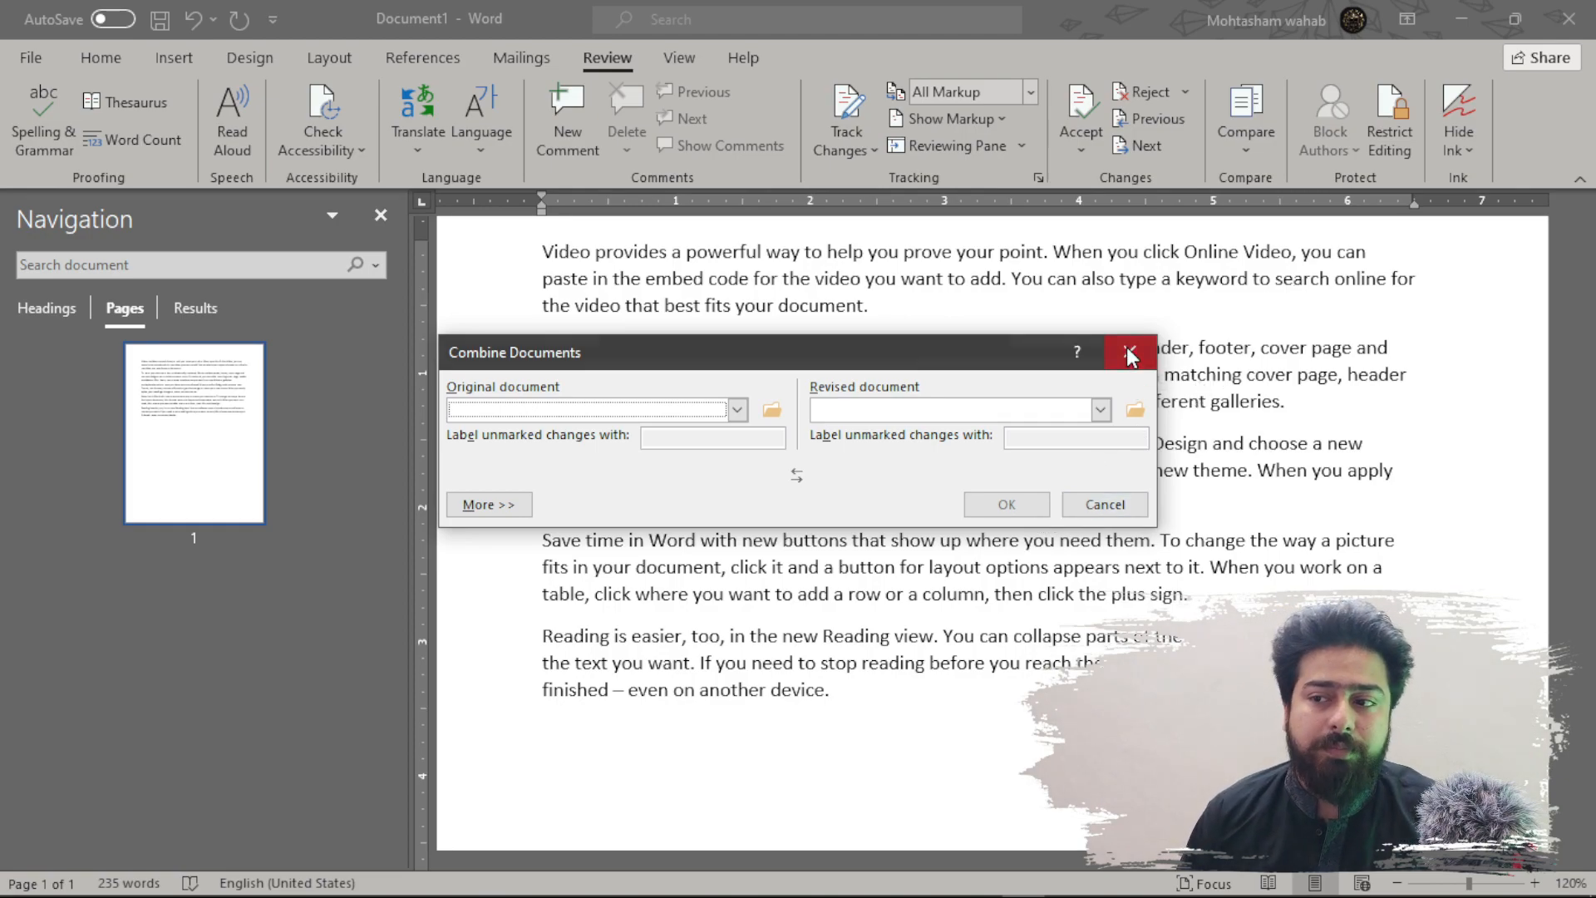
{"action": "left_click", "coordinate": [1129, 354]}
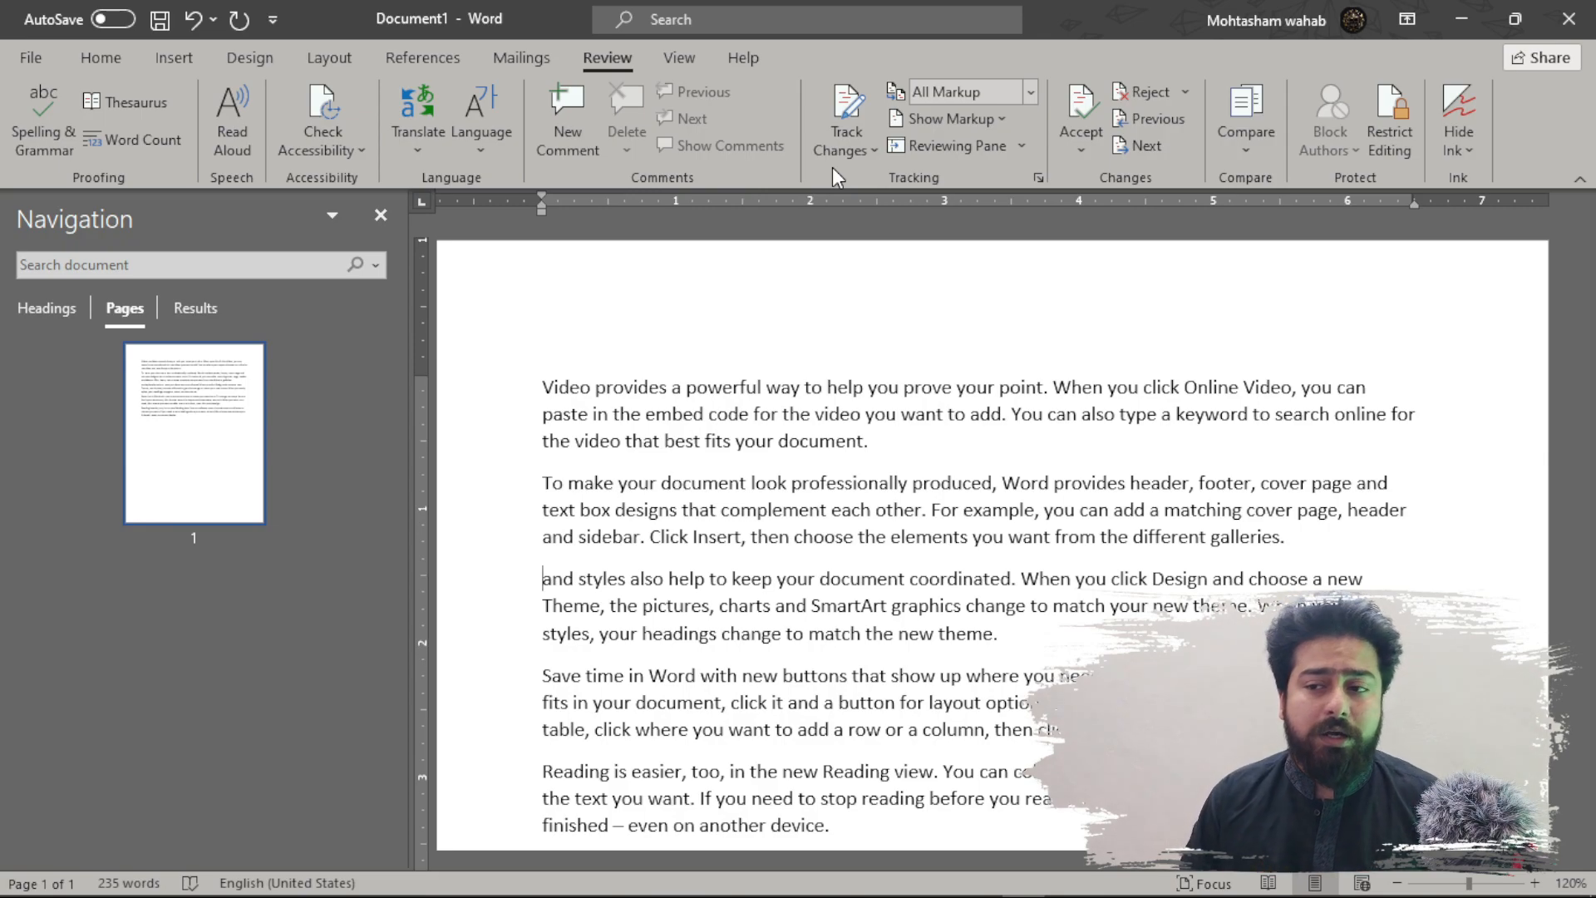
- Limit formatting to a selection of styles and allow only 'No changes (Read-only)' editing
{"action": "left_click", "coordinate": [1396, 142]}
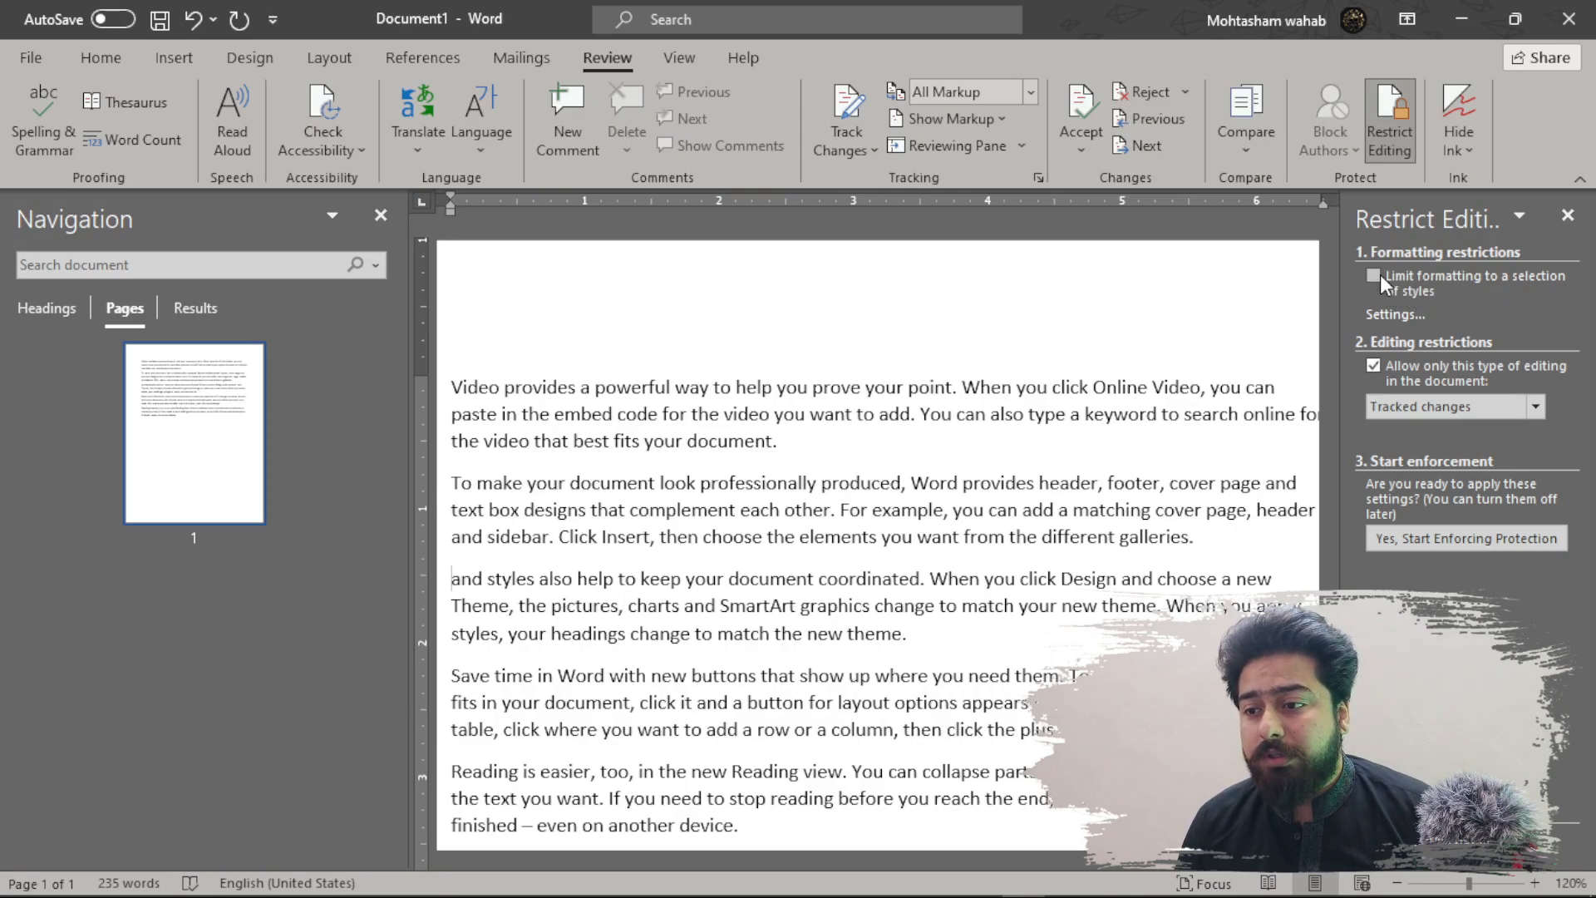
{"action": "left_click", "coordinate": [1373, 275]}
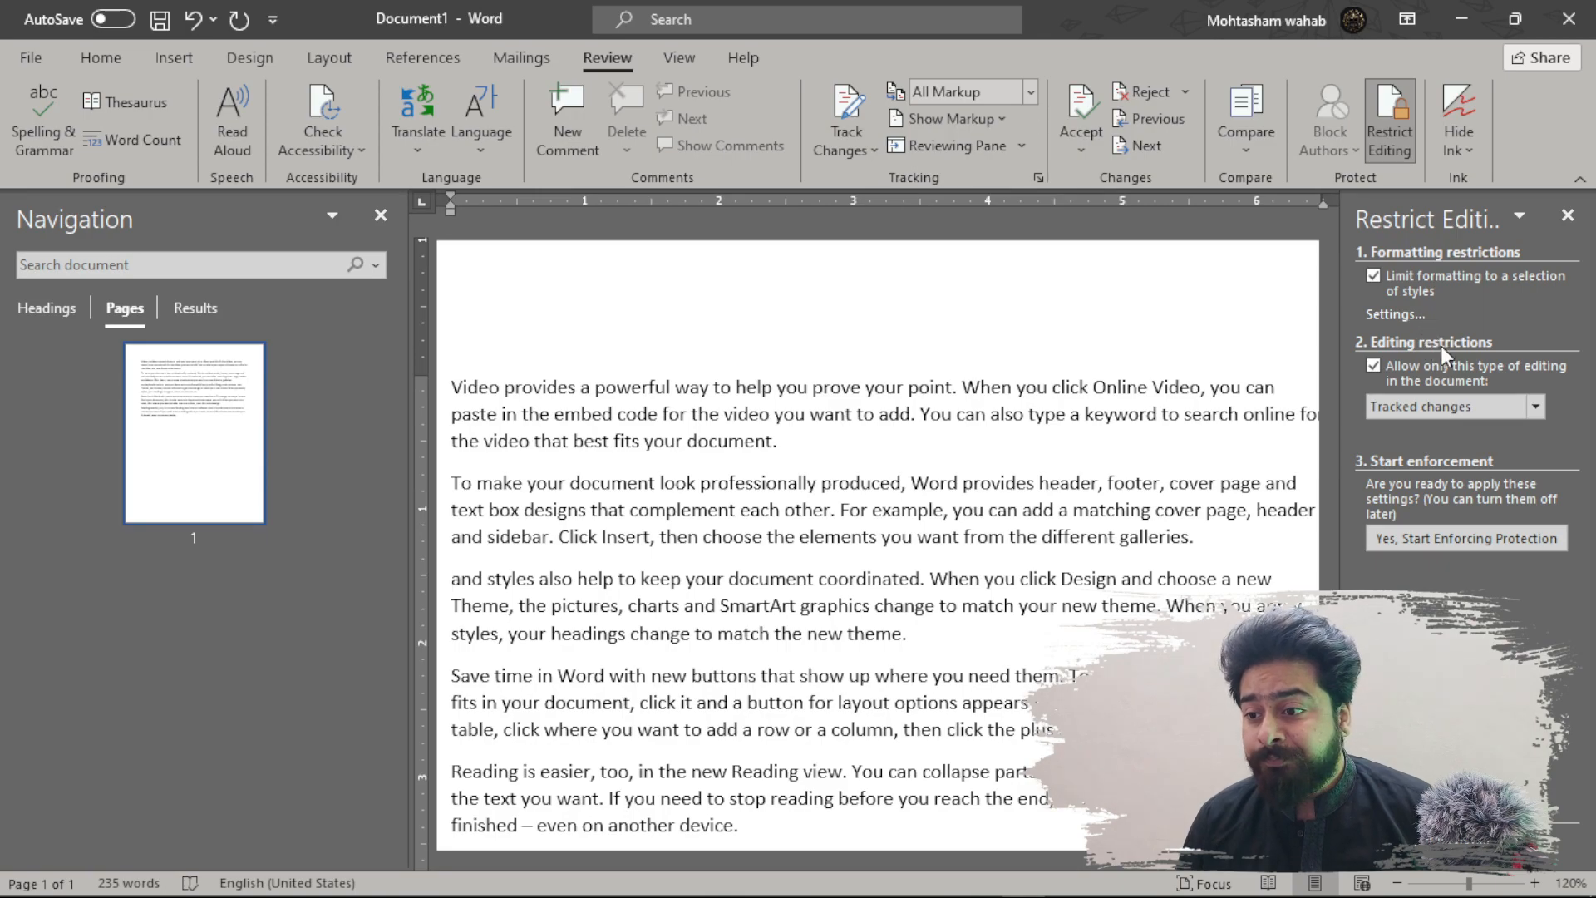
{"action": "left_click", "coordinate": [1535, 407]}
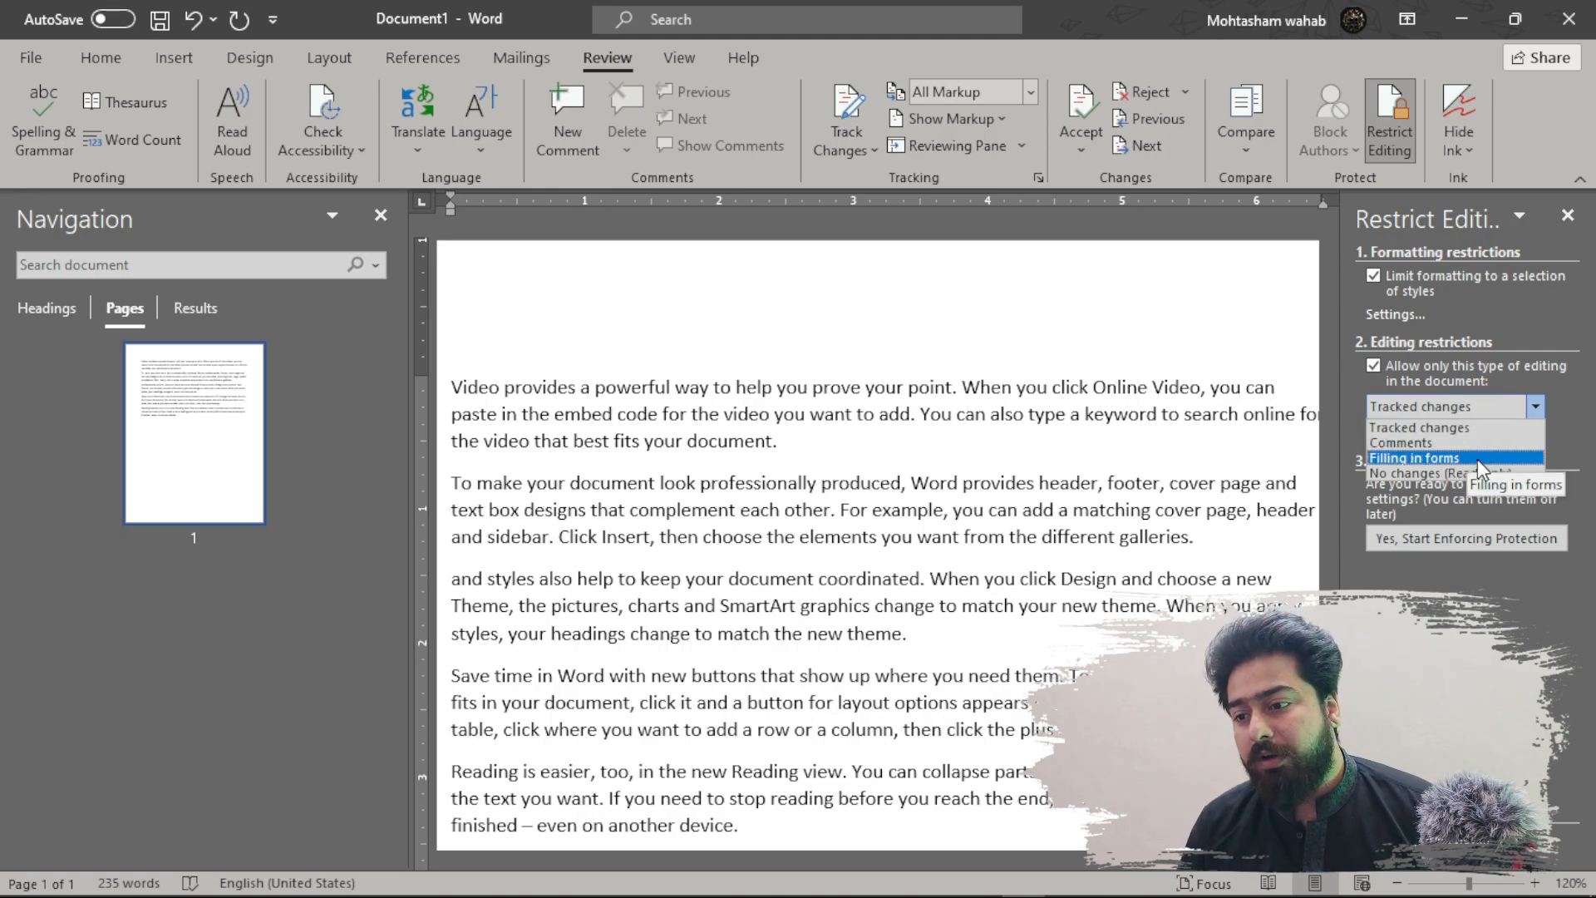
{"action": "left_click", "coordinate": [1480, 473]}
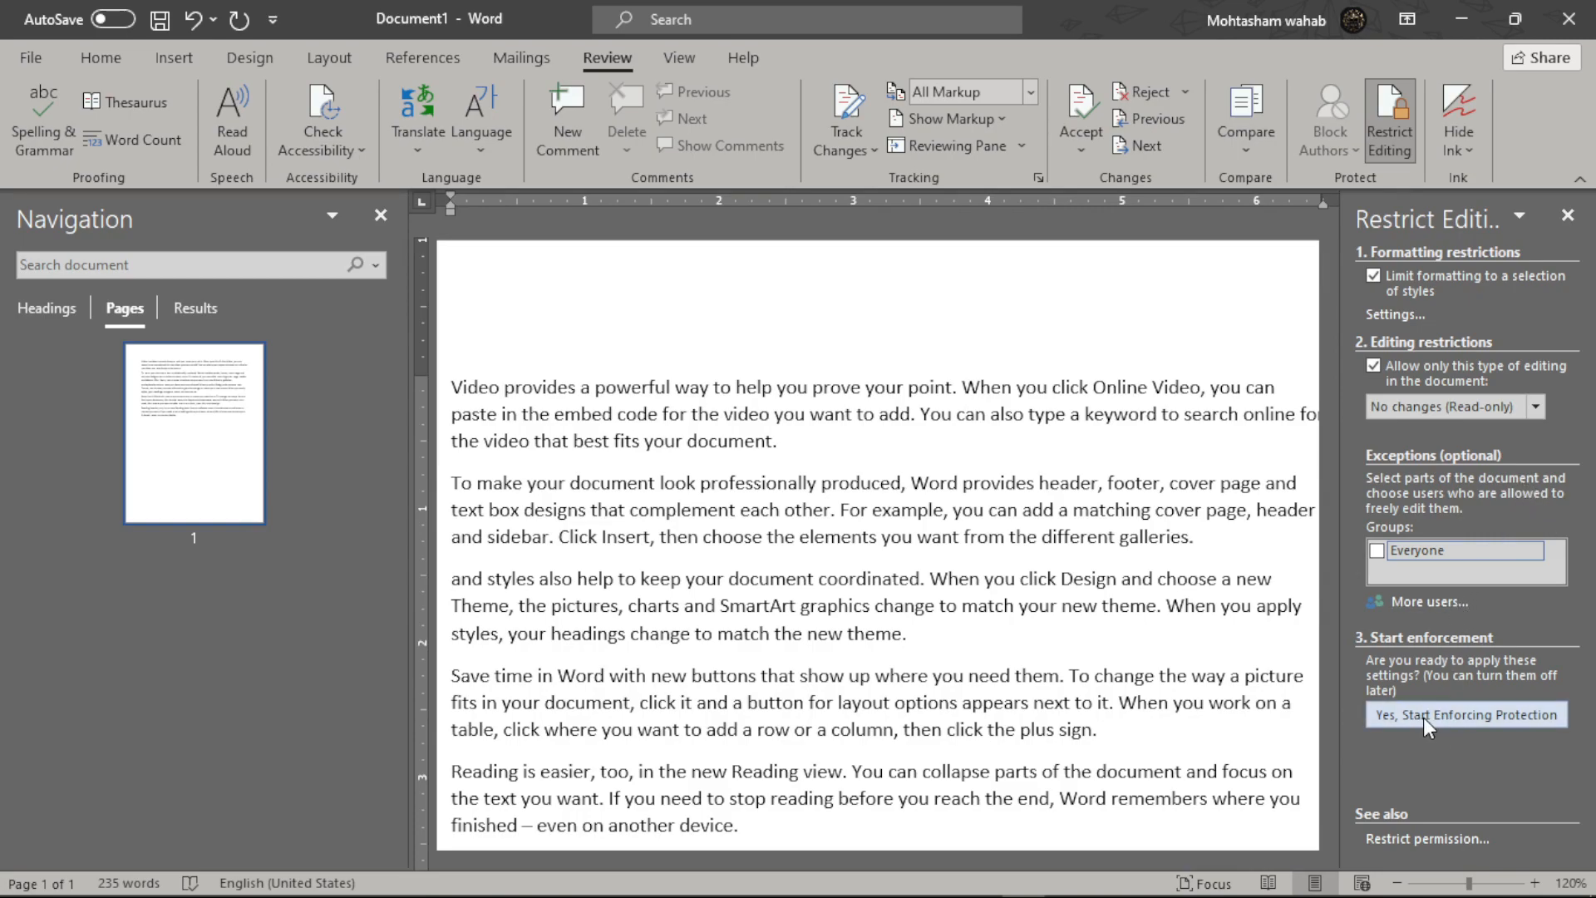
- Start enforcing the read-only protection with an entered and confirmed password
{"action": "left_click", "coordinate": [1474, 717]}
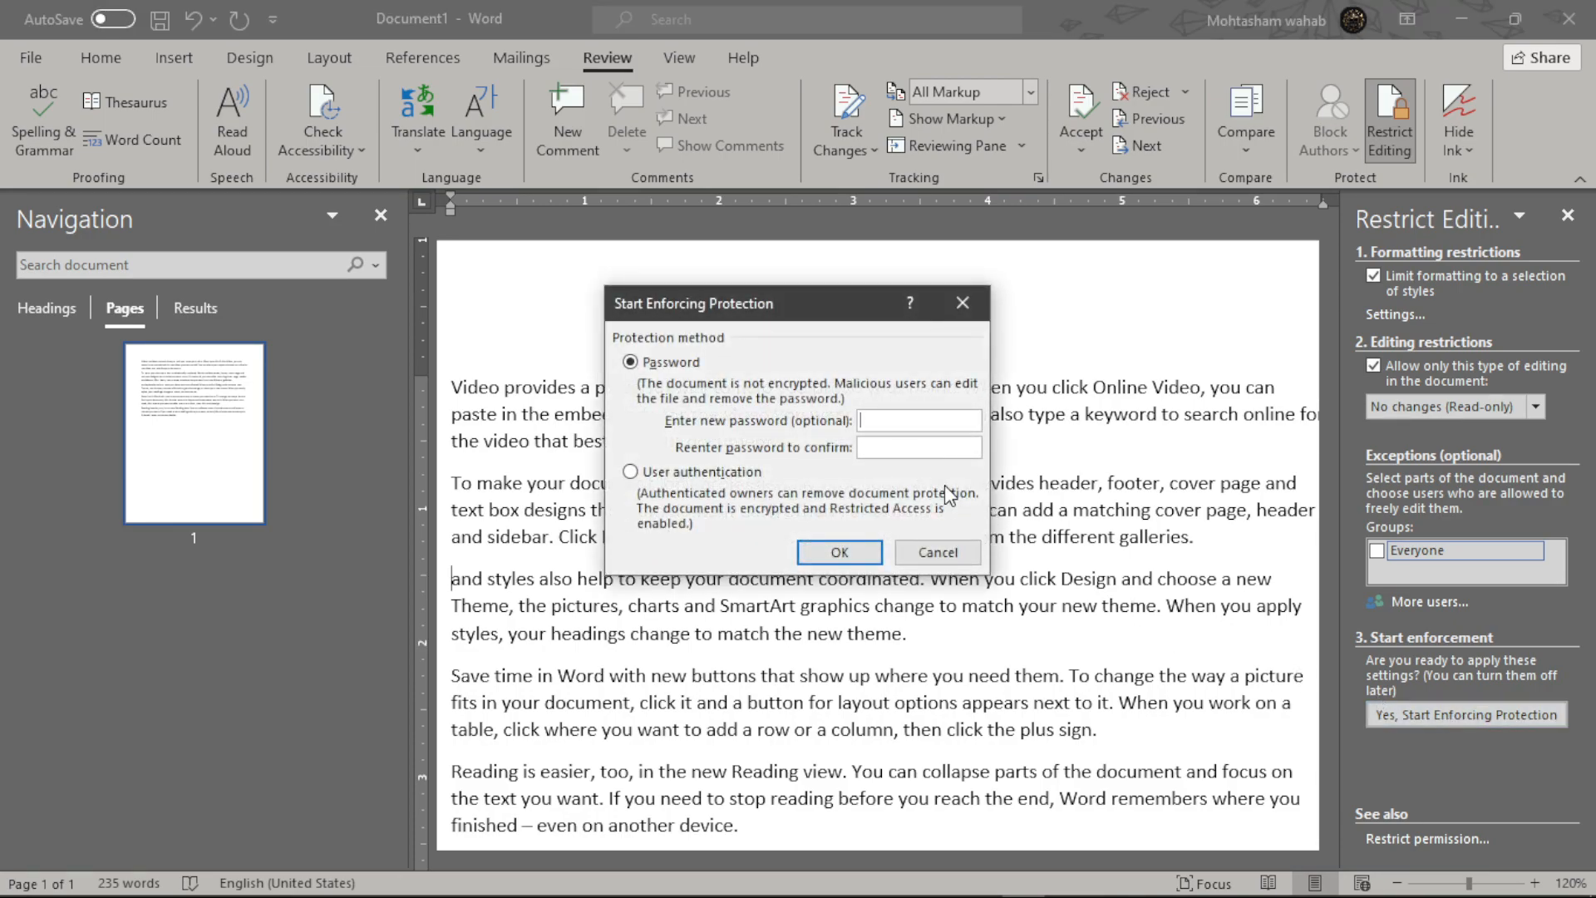
{"action": "type", "text": "1234"}
{"action": "left_click", "coordinate": [959, 447]}
{"action": "type", "text": "1234"}
{"action": "left_click", "coordinate": [836, 553]}
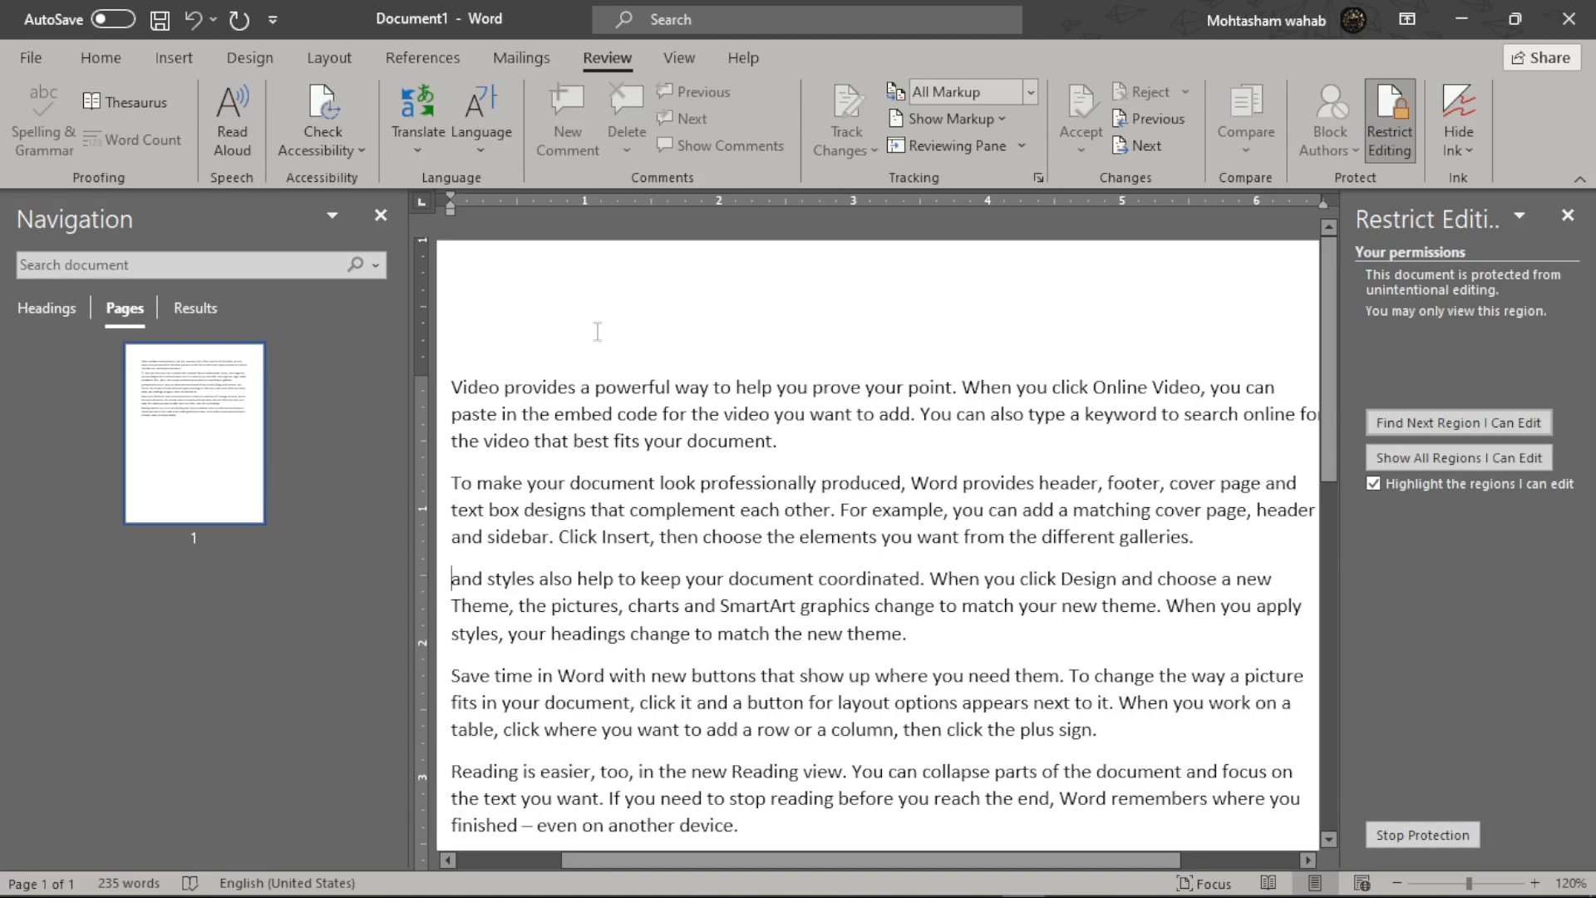
{"action": "left_click", "coordinate": [106, 56]}
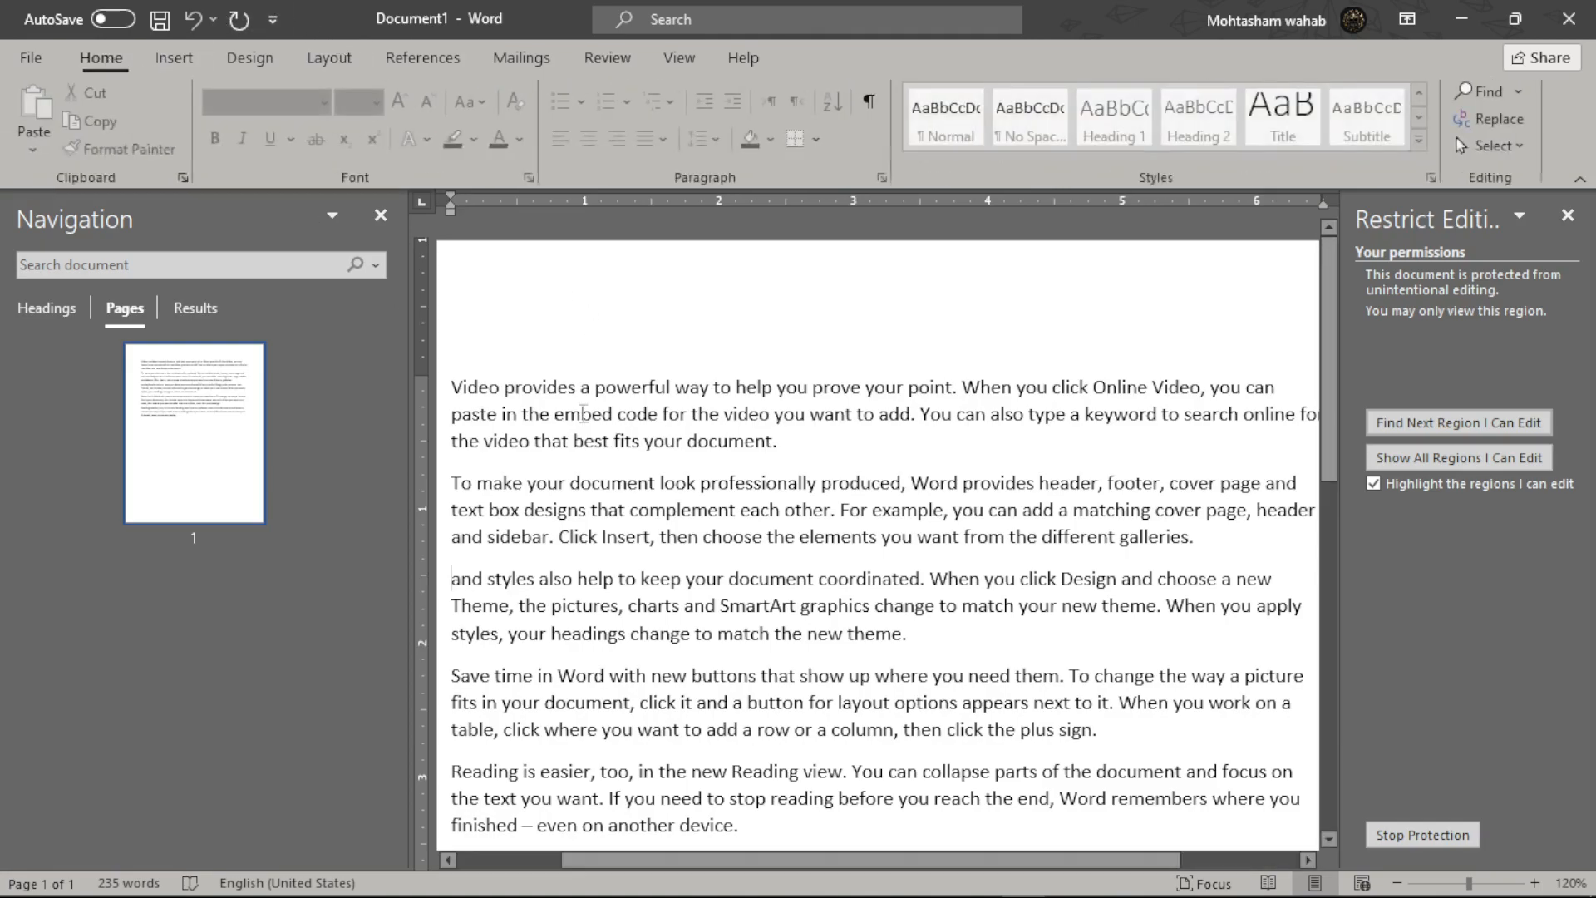
- Test that typing in the text, adding a header and inserting a text box are blocked
{"action": "left_click", "coordinate": [690, 388]}
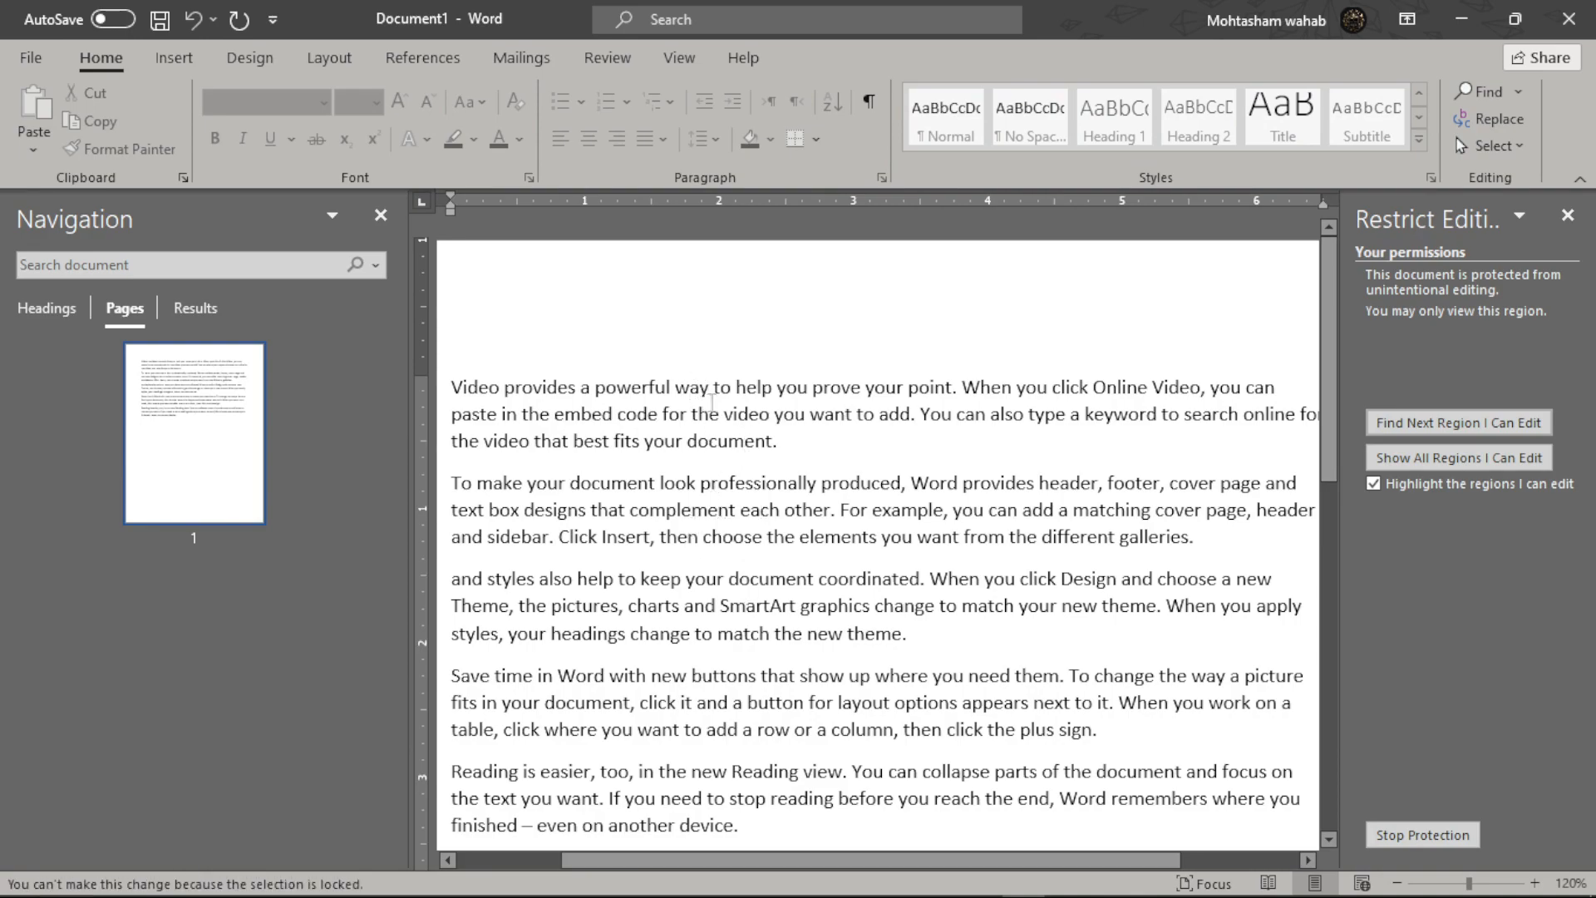
{"action": "left_click", "coordinate": [178, 63]}
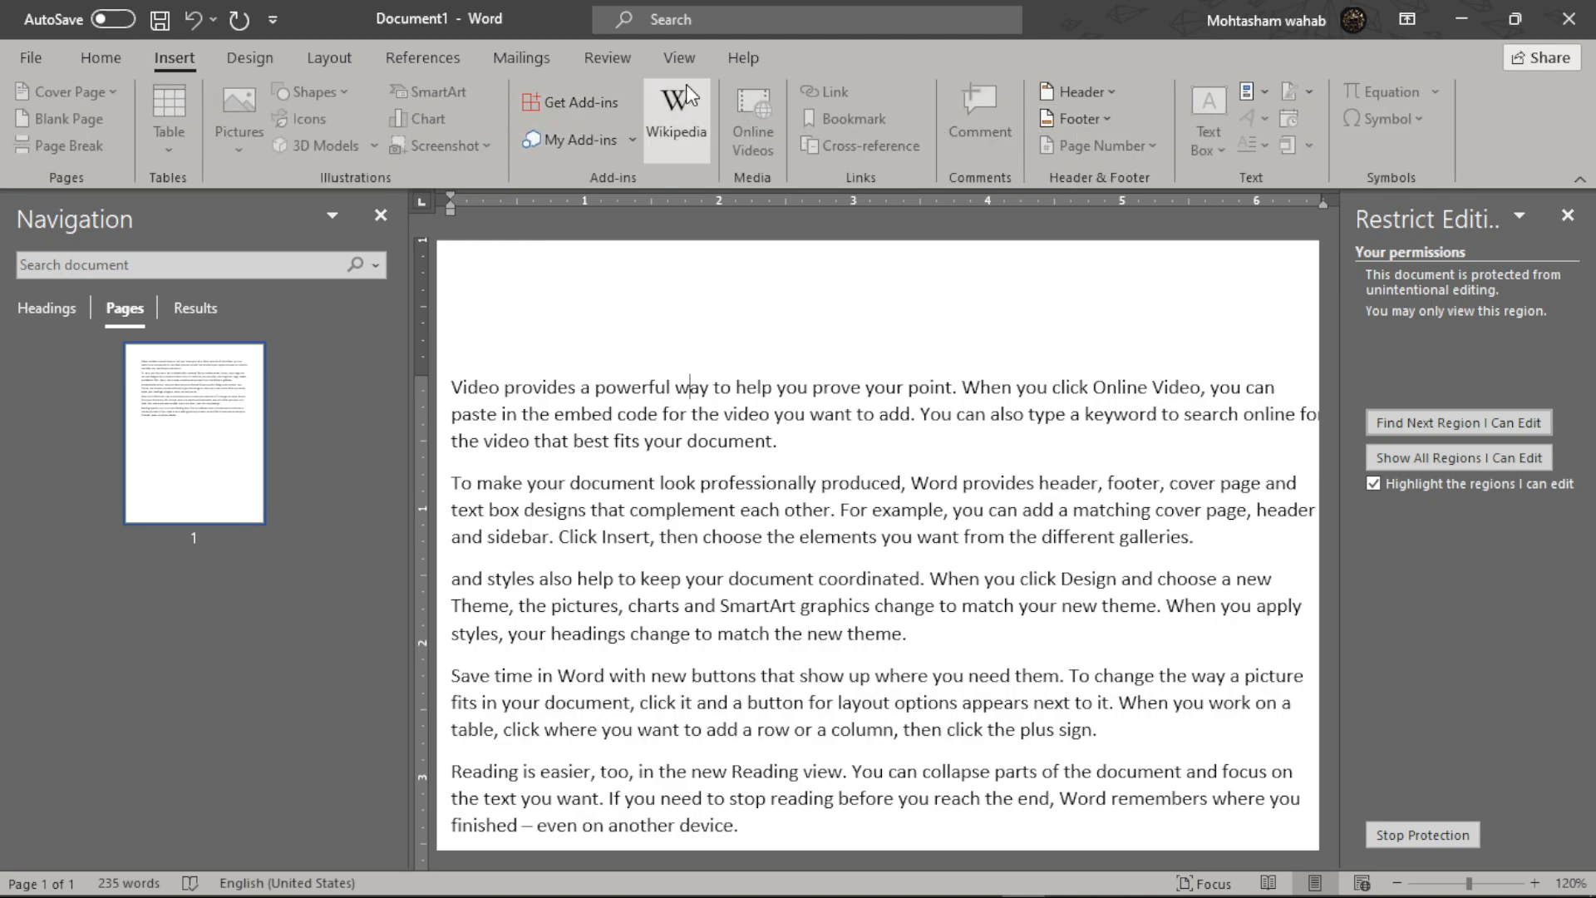
{"action": "left_click", "coordinate": [1106, 92]}
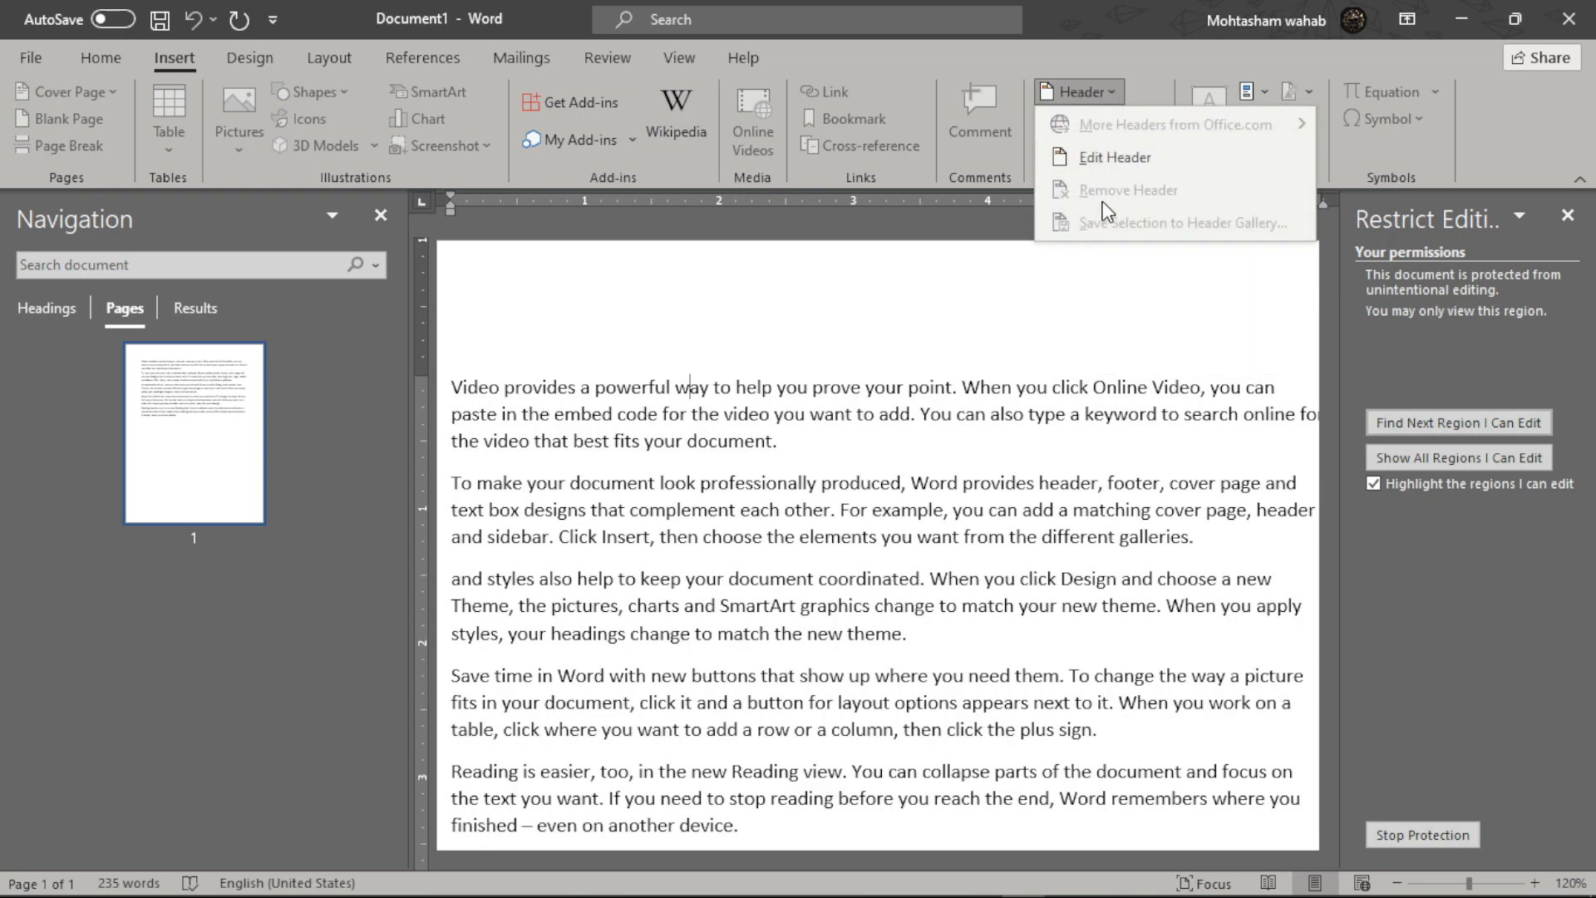
{"action": "left_click", "coordinate": [863, 433]}
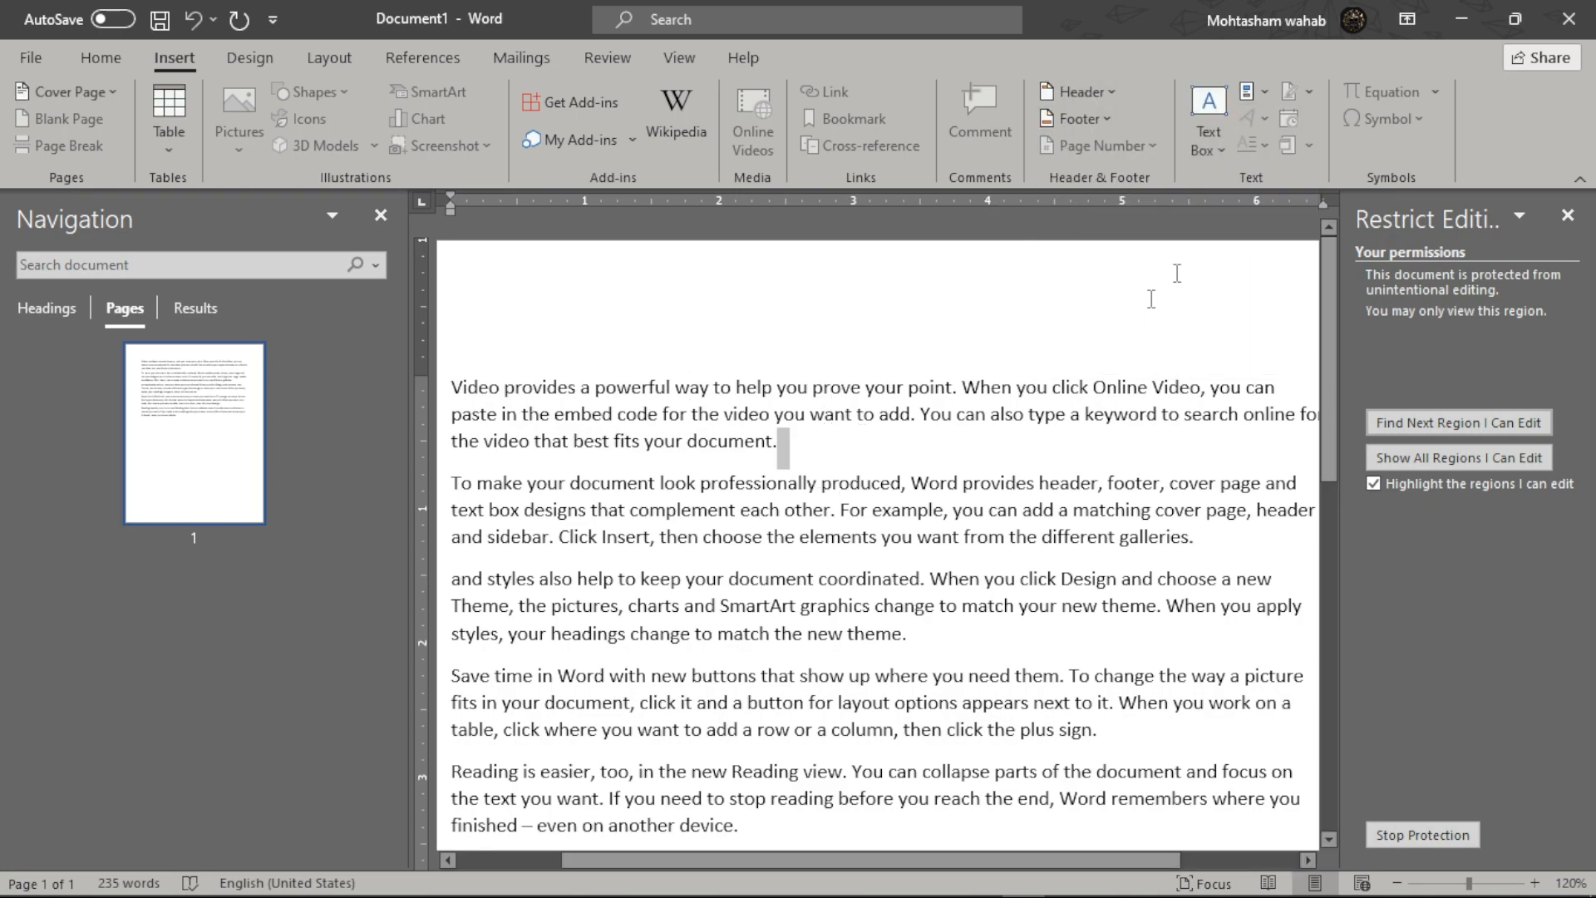
{"action": "left_click", "coordinate": [1215, 154]}
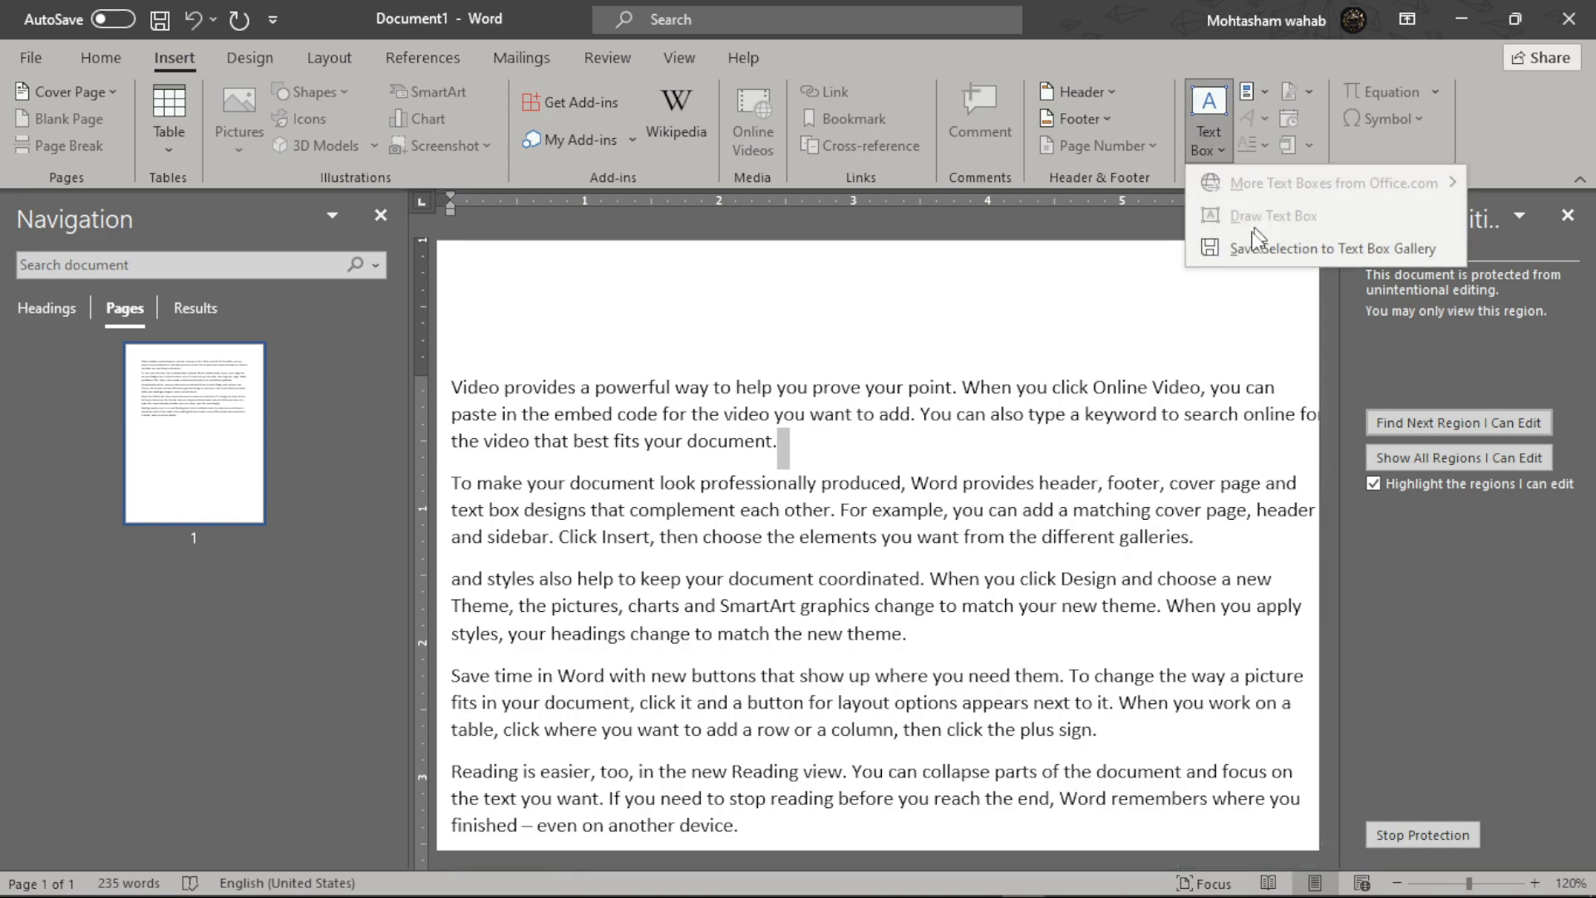
{"action": "left_click", "coordinate": [1061, 372]}
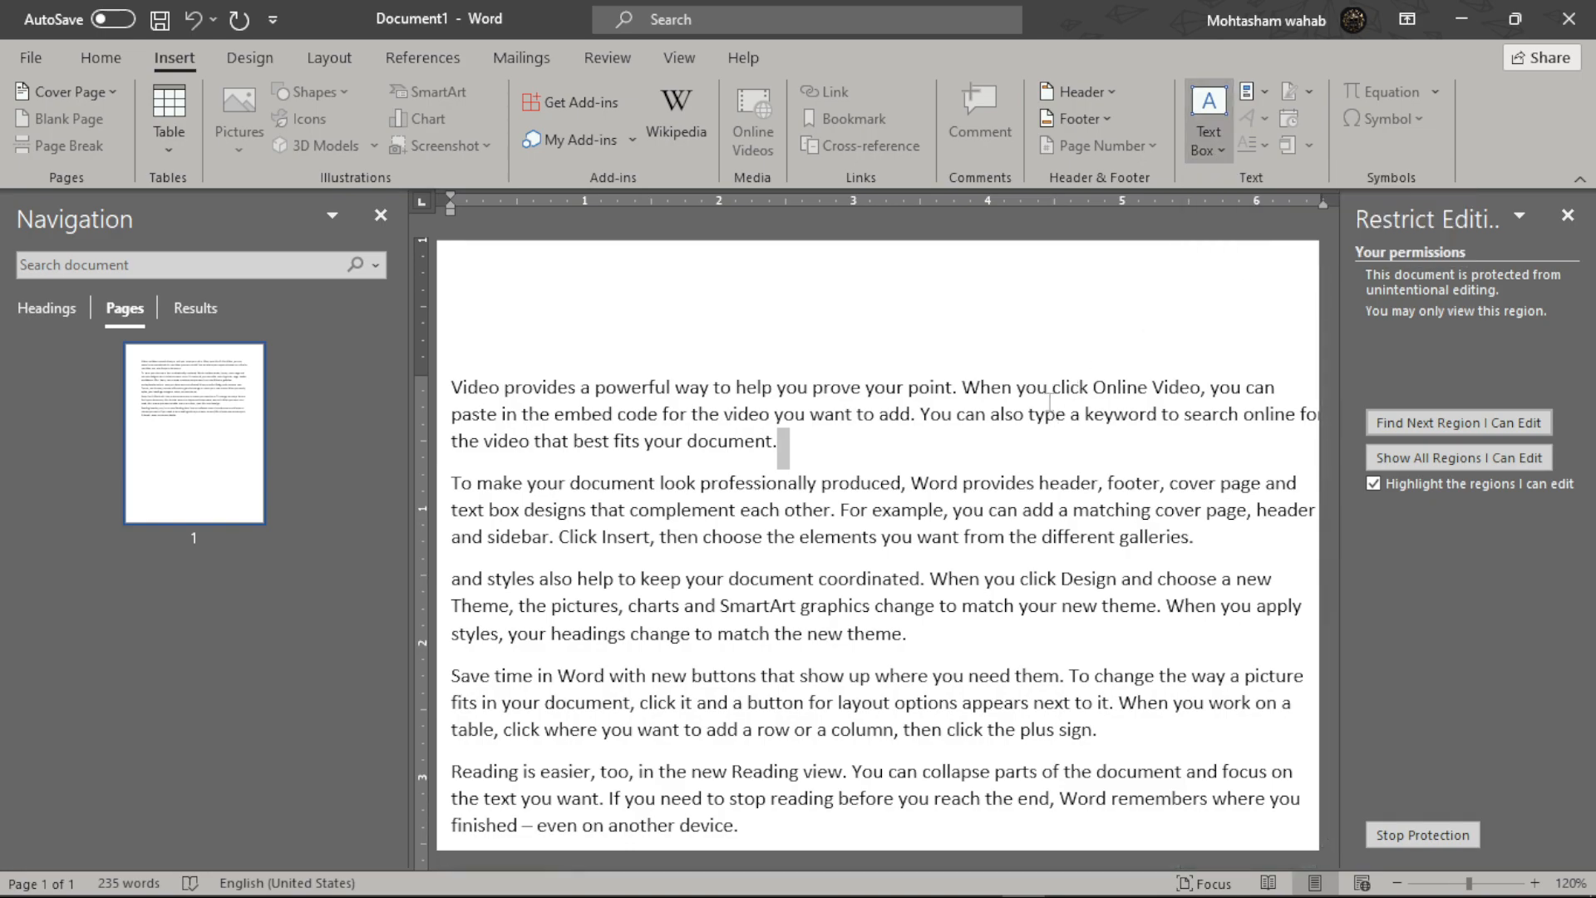
- Browse the Design, Layout and References tabs, then return to Review
{"action": "left_click", "coordinate": [246, 60]}
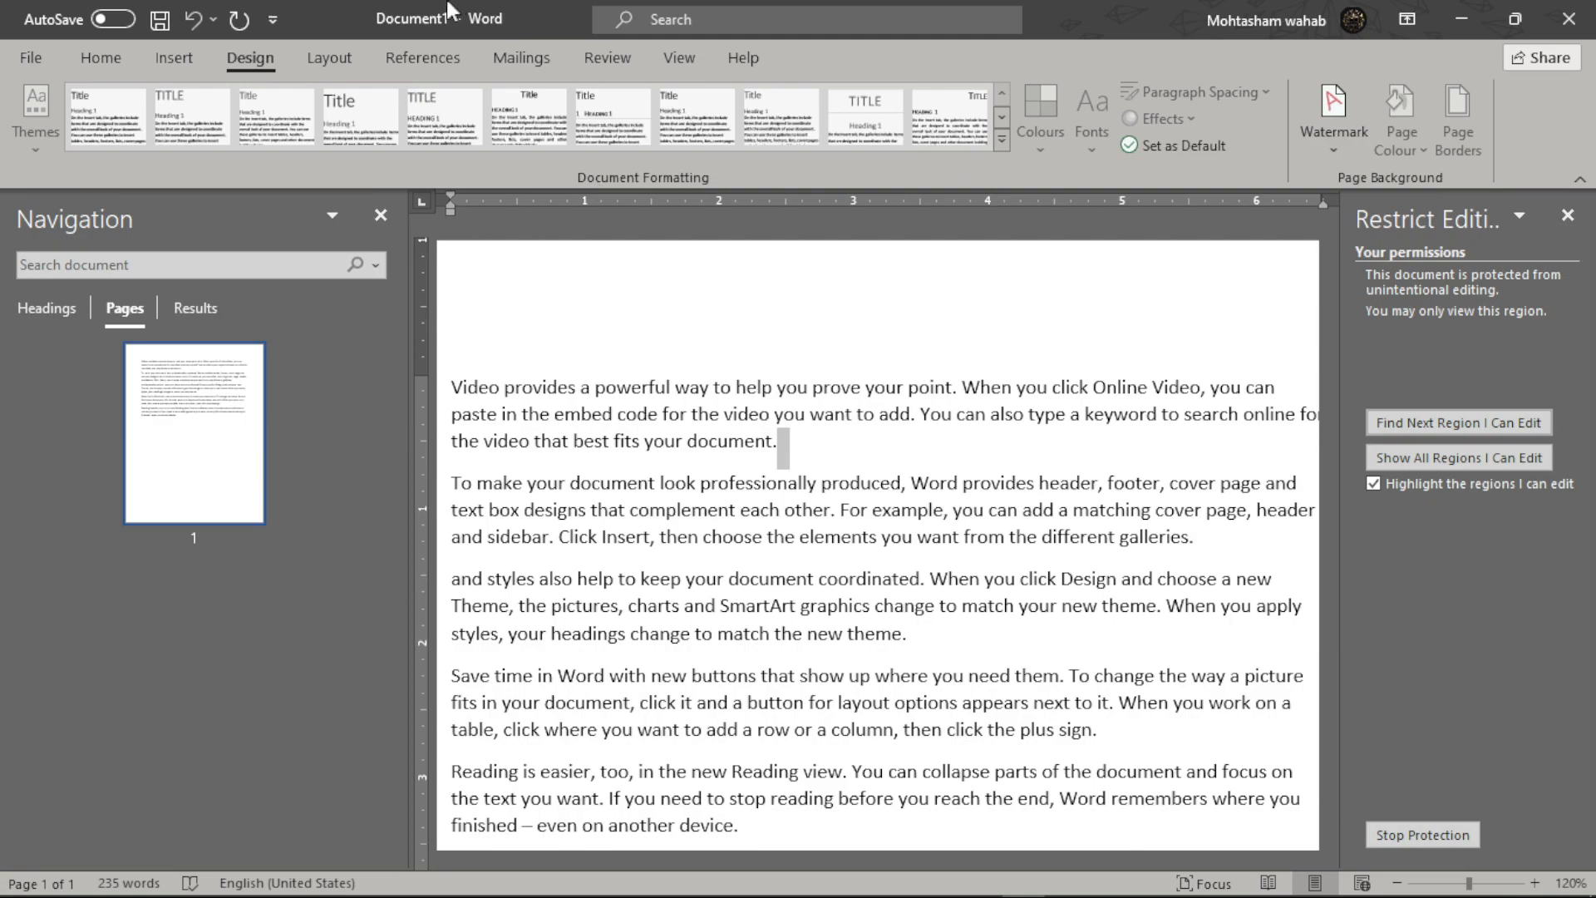
{"action": "left_click", "coordinate": [326, 60]}
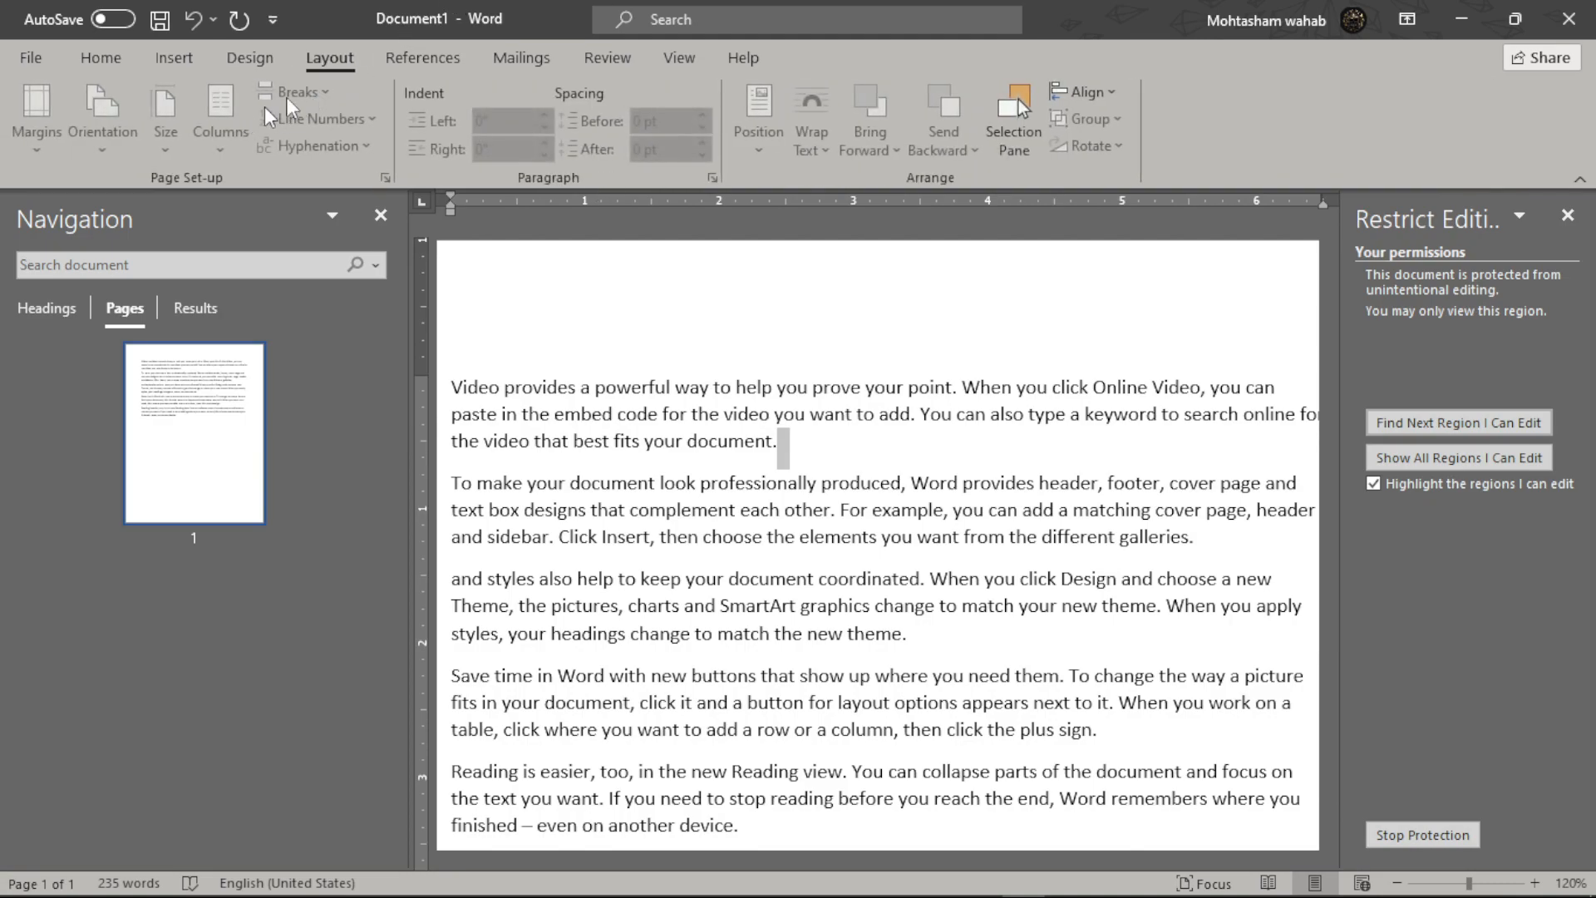
{"action": "left_click", "coordinate": [450, 58]}
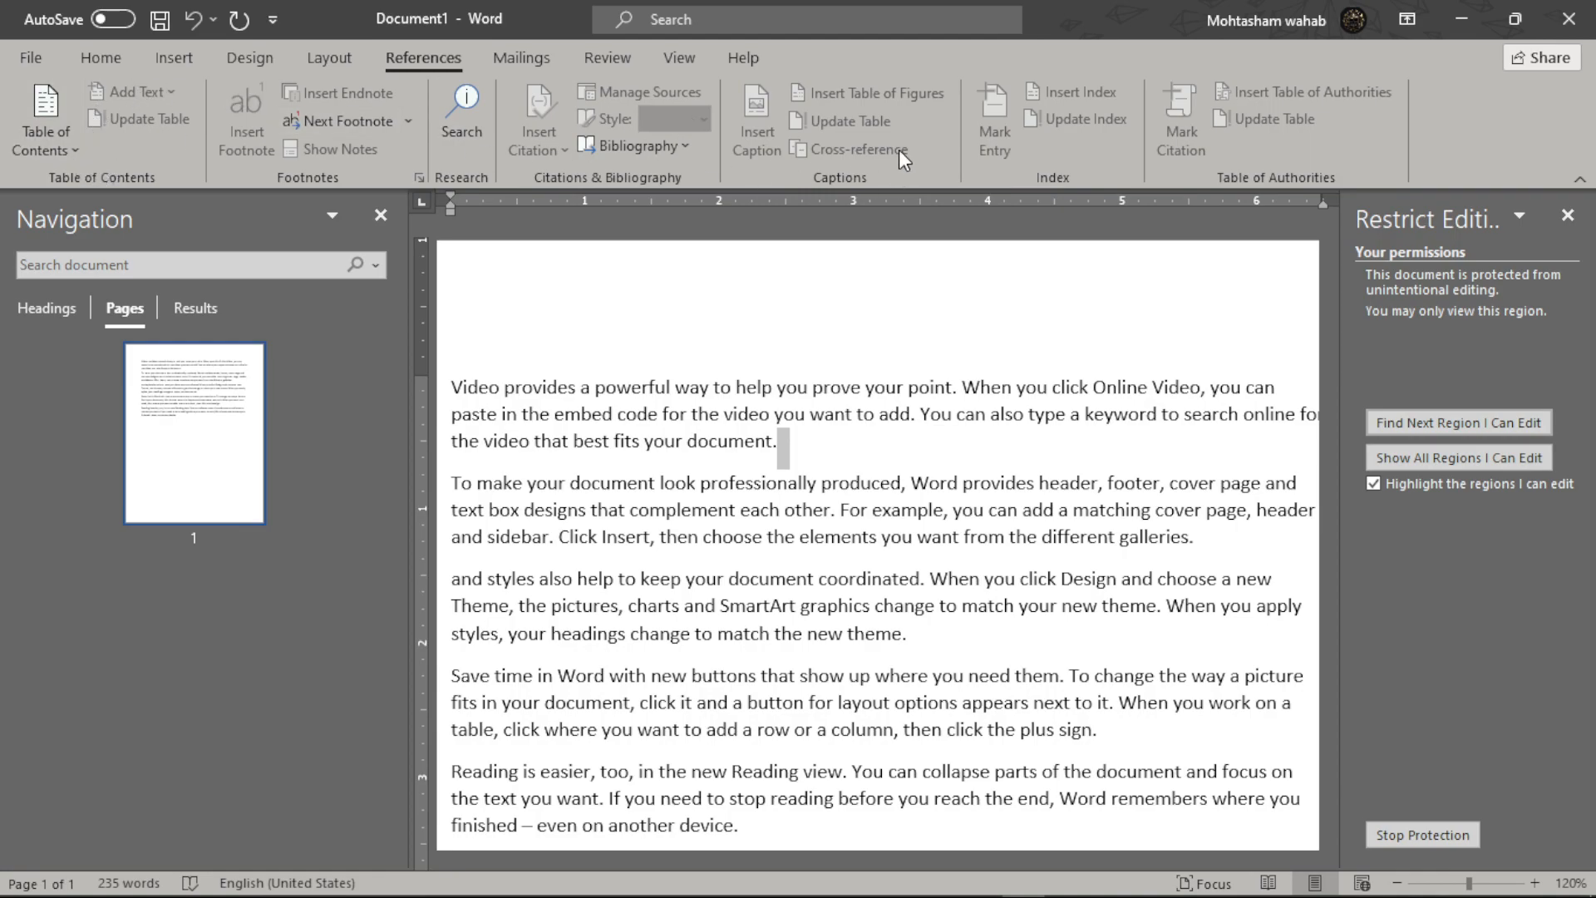
{"action": "left_click", "coordinate": [605, 57]}
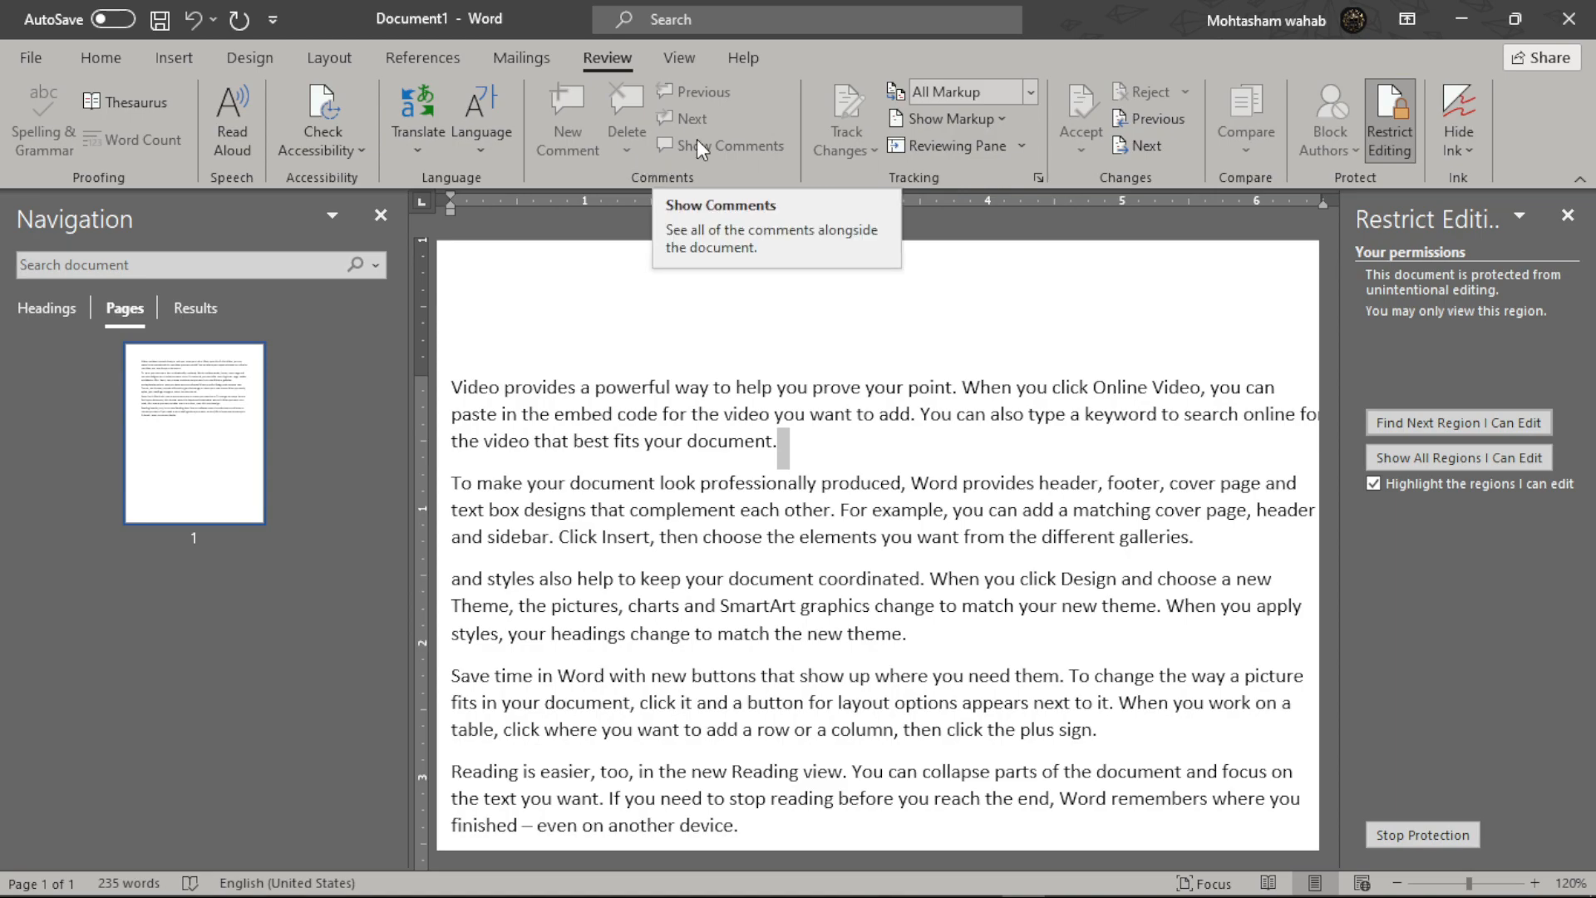
- Try Stop Protection with a wrong password and dismiss the incorrect-password warning
{"action": "left_click", "coordinate": [1425, 833]}
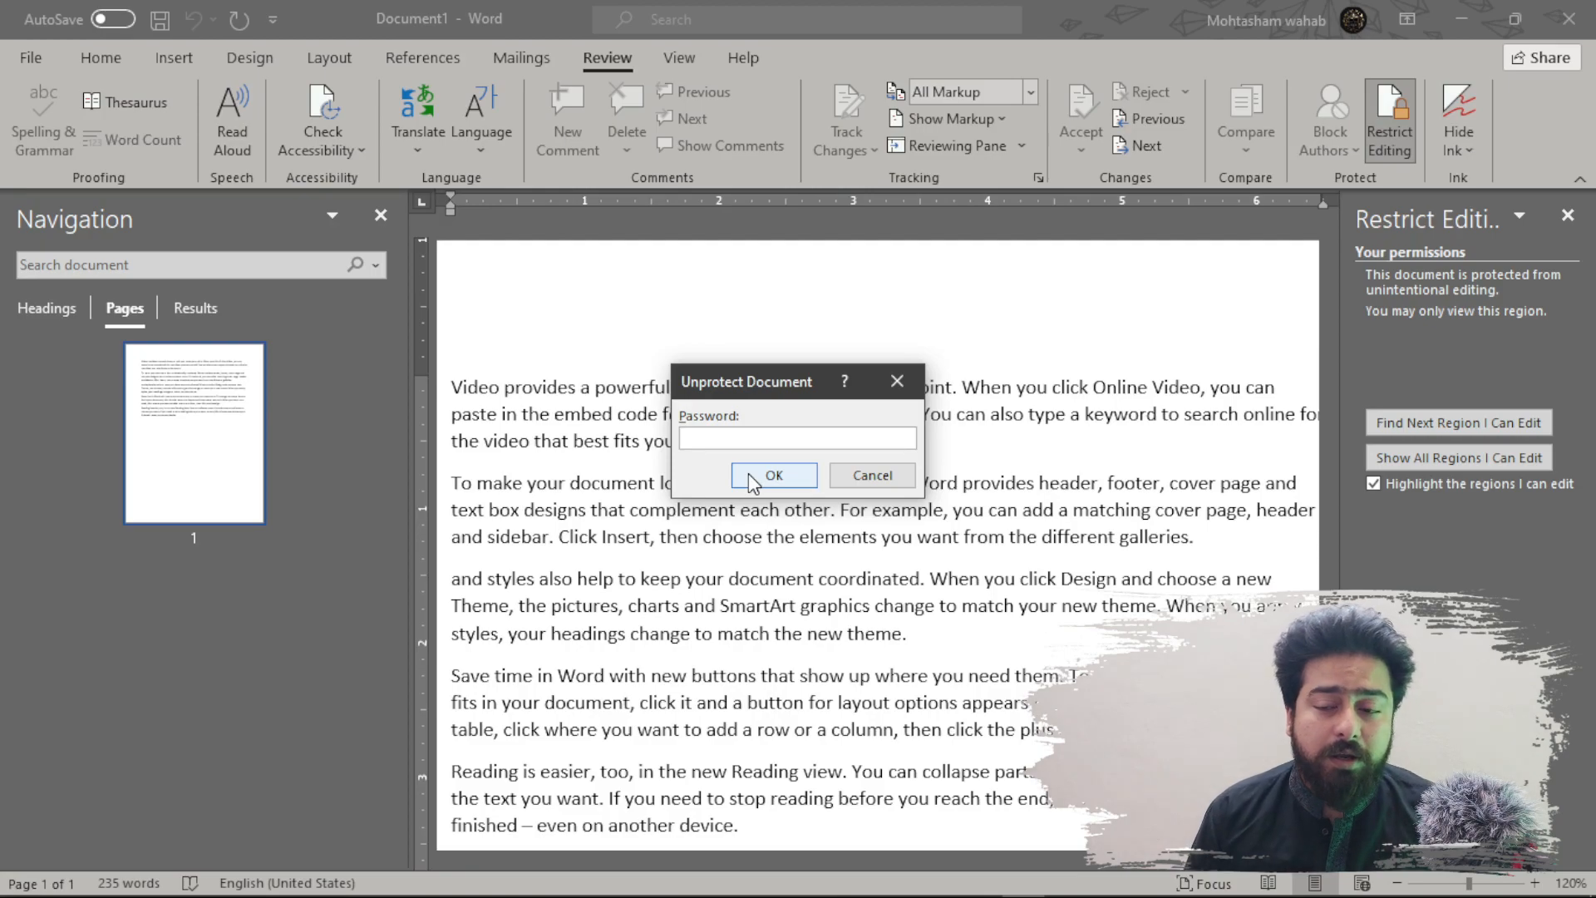
{"action": "type", "text": "1234"}
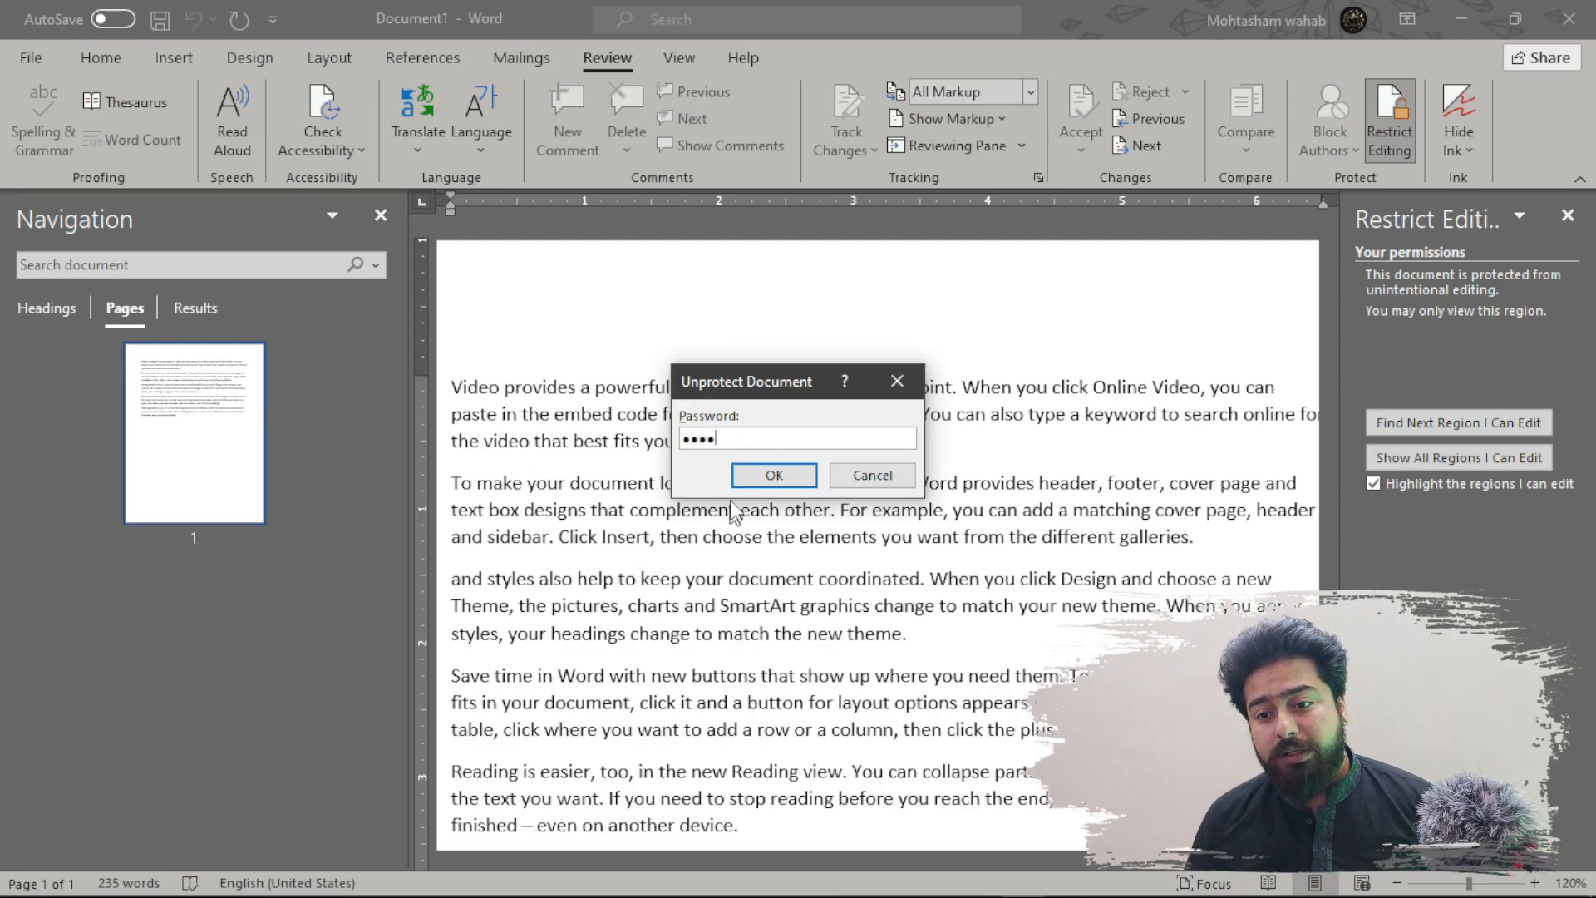
{"action": "left_click", "coordinate": [796, 478]}
{"action": "left_click", "coordinate": [801, 507]}
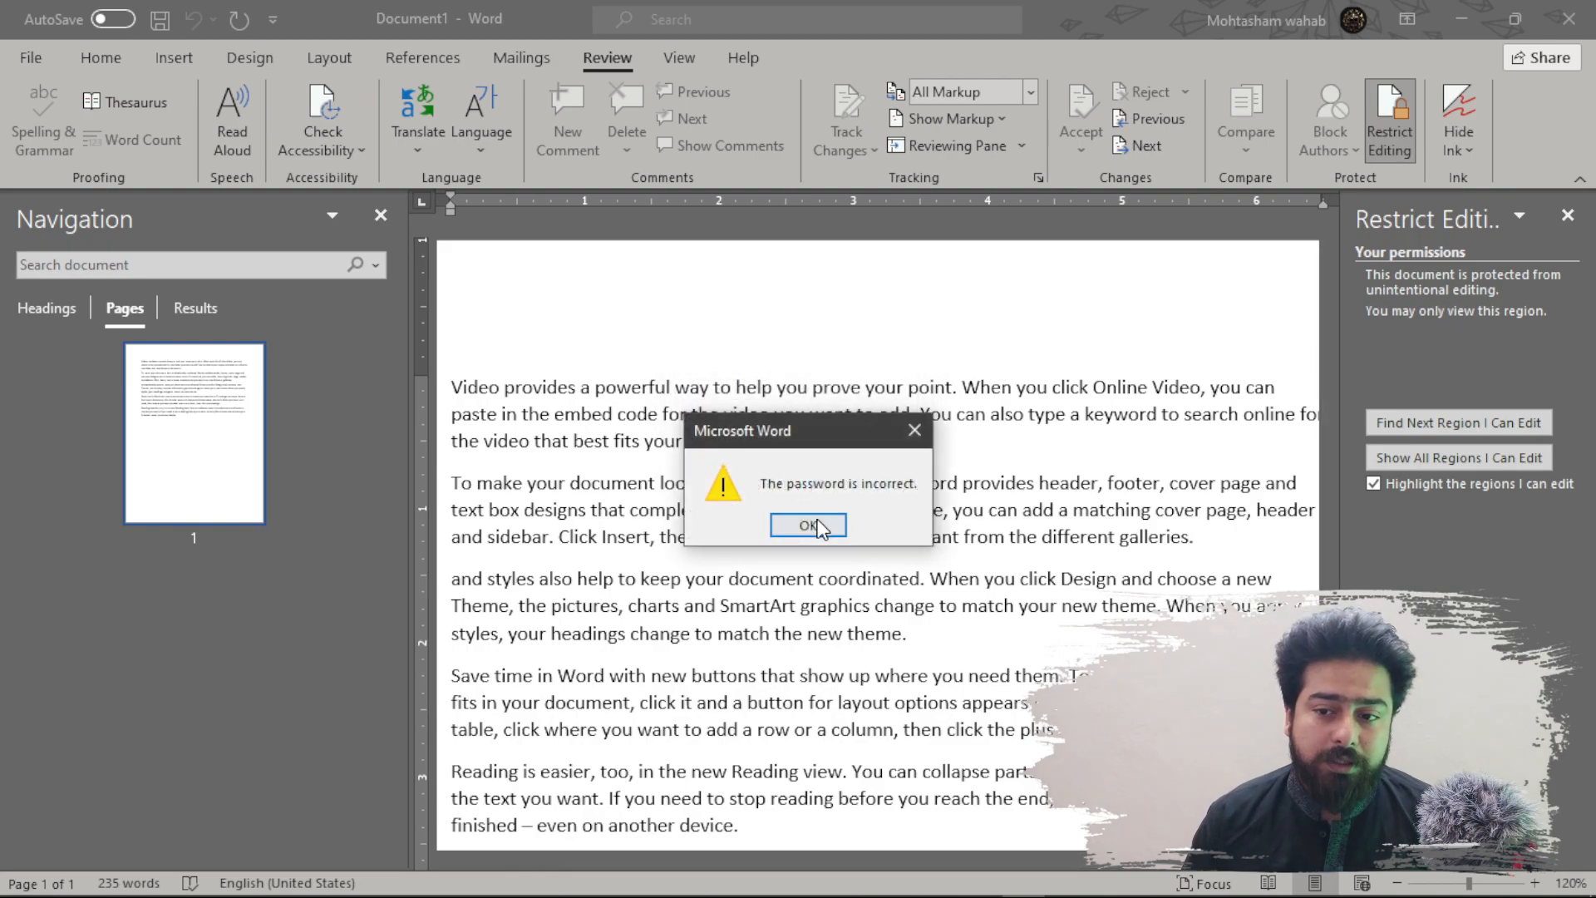
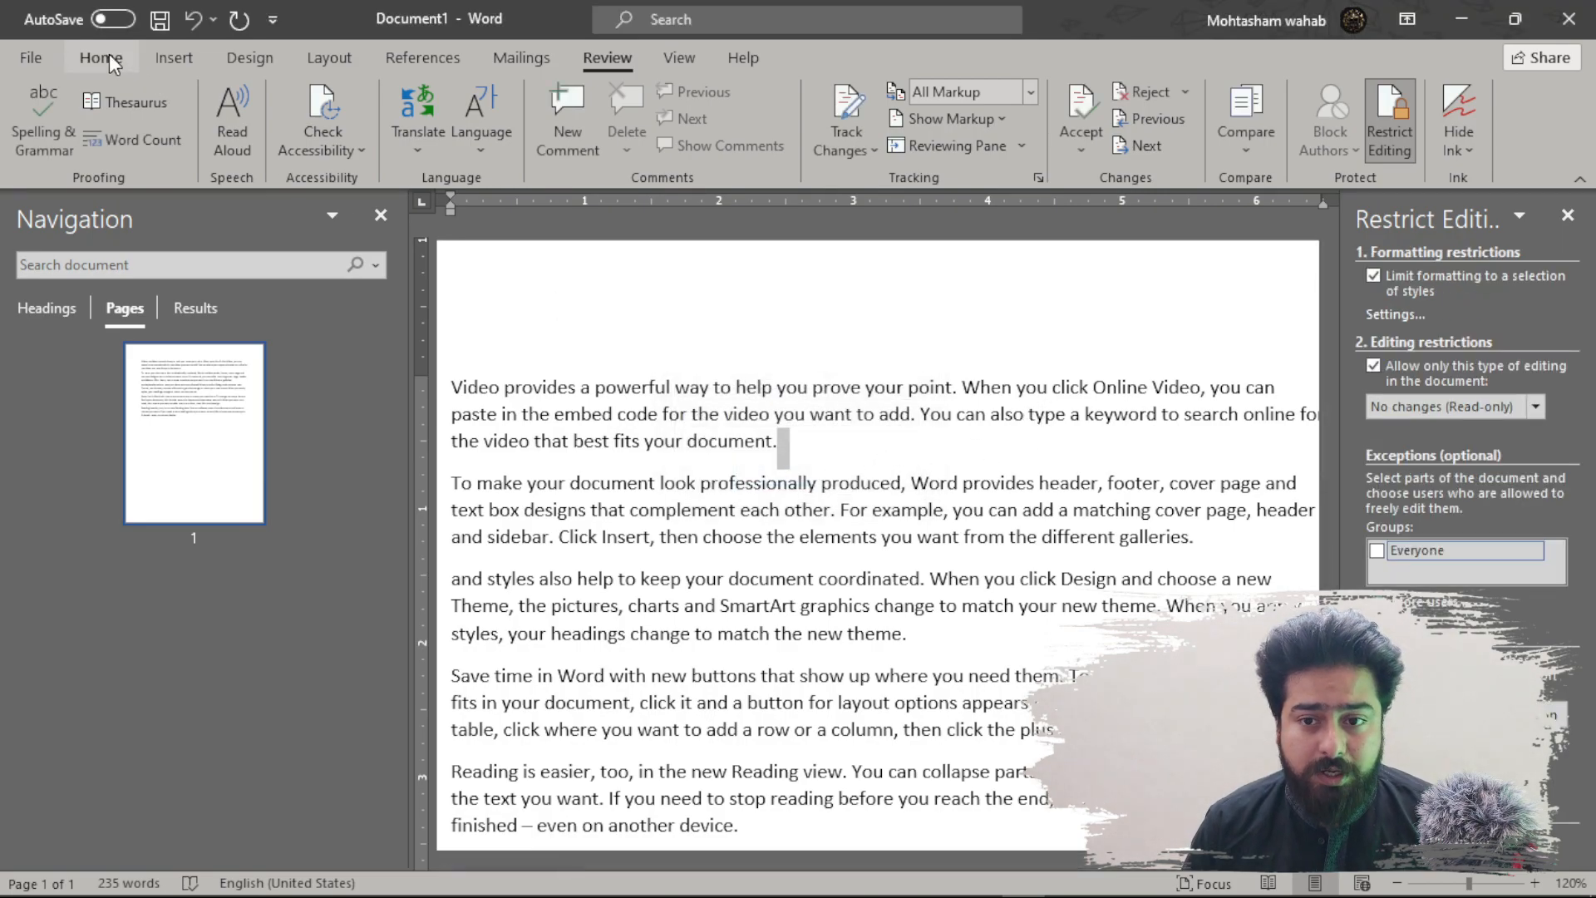
{"action": "left_click", "coordinate": [104, 56]}
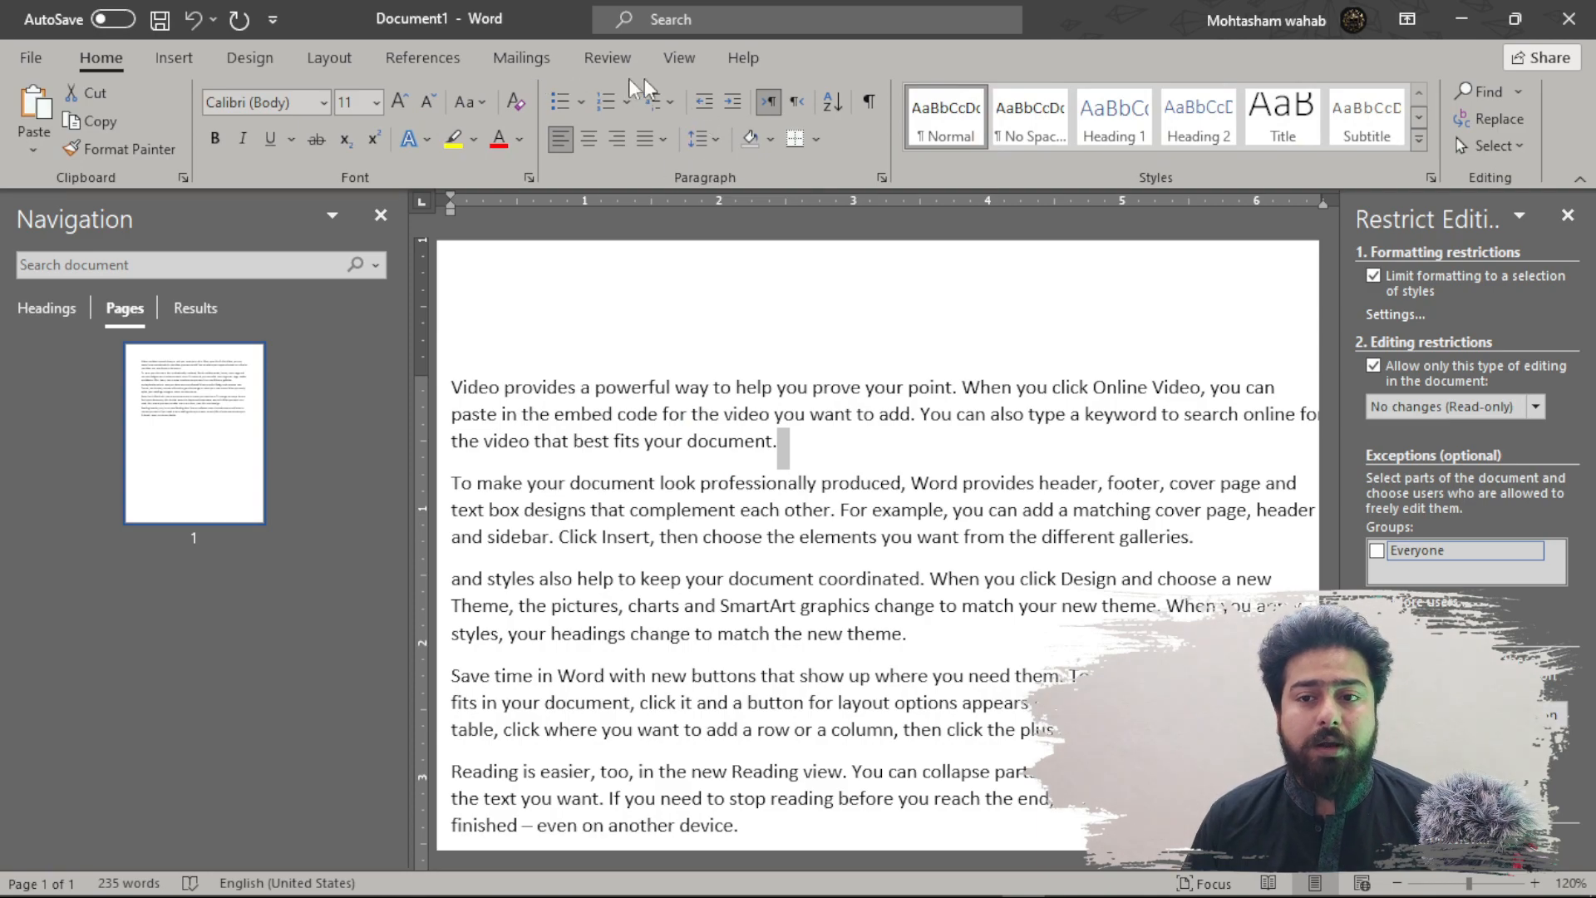
{"action": "left_click", "coordinate": [604, 65]}
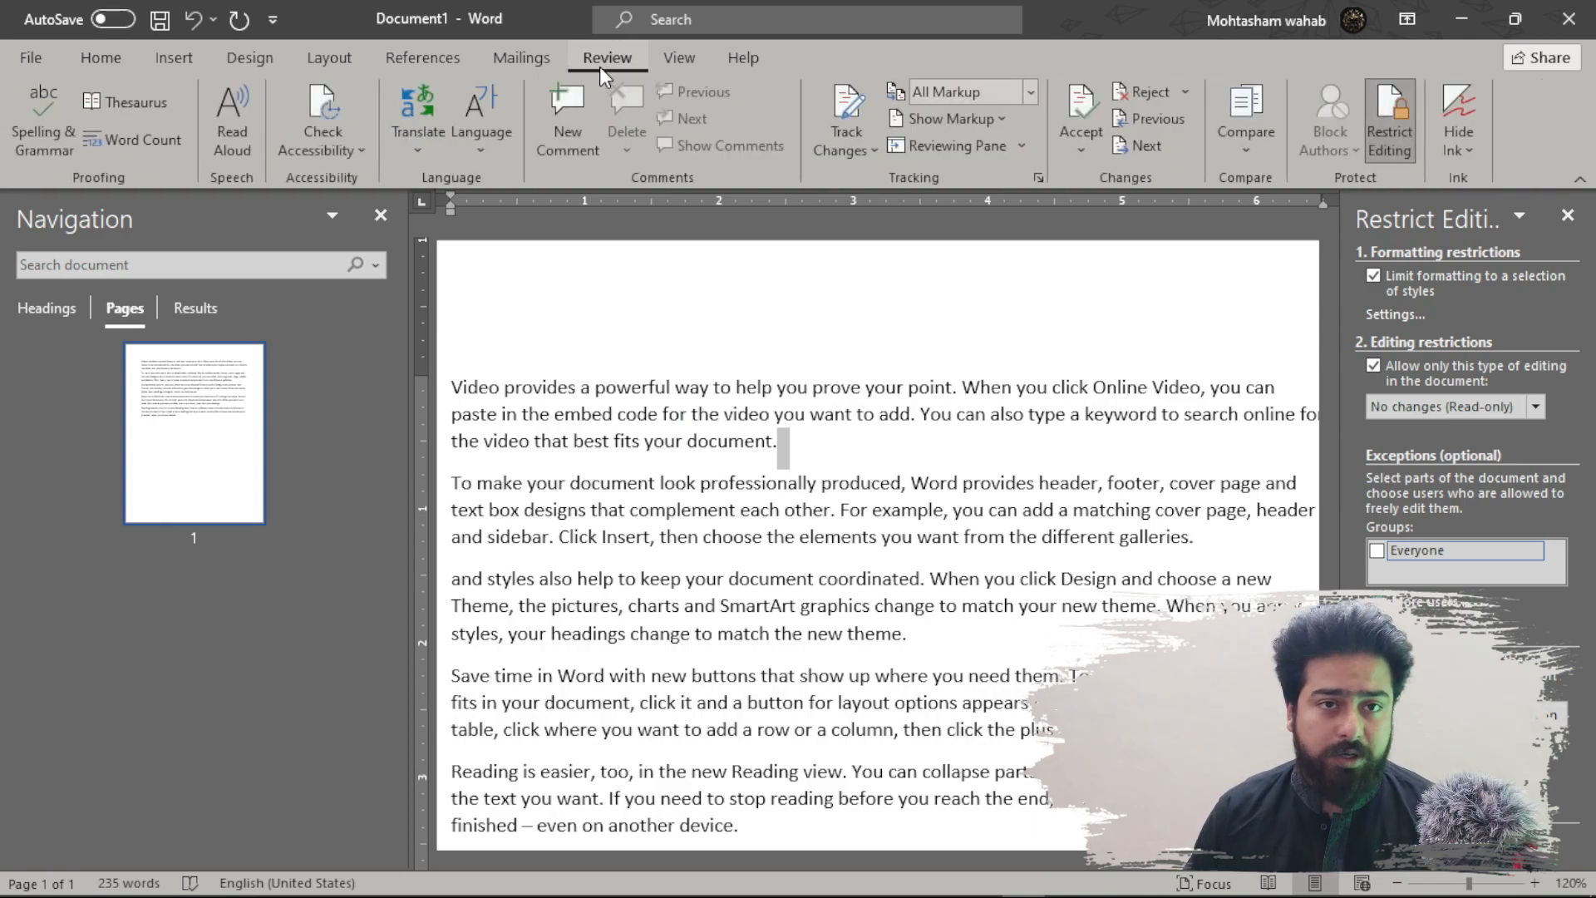